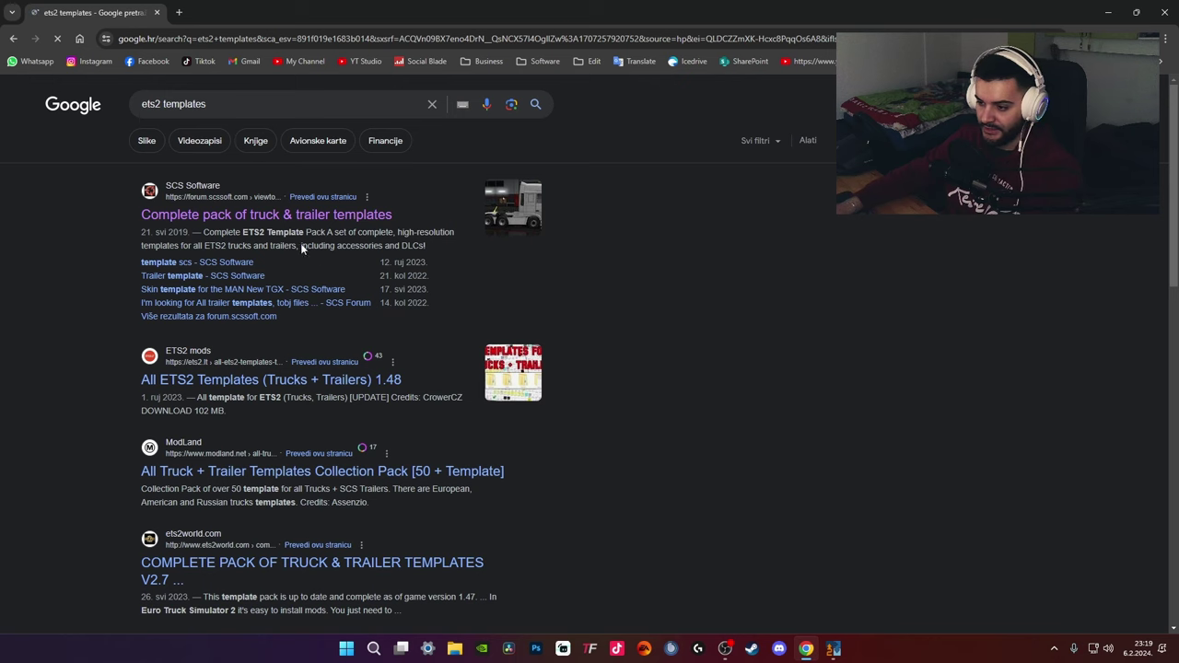
# Open the SCS forum thread with the complete truck and trailer template pack and start its main 792.1 MB download
pyautogui.click(256, 218)
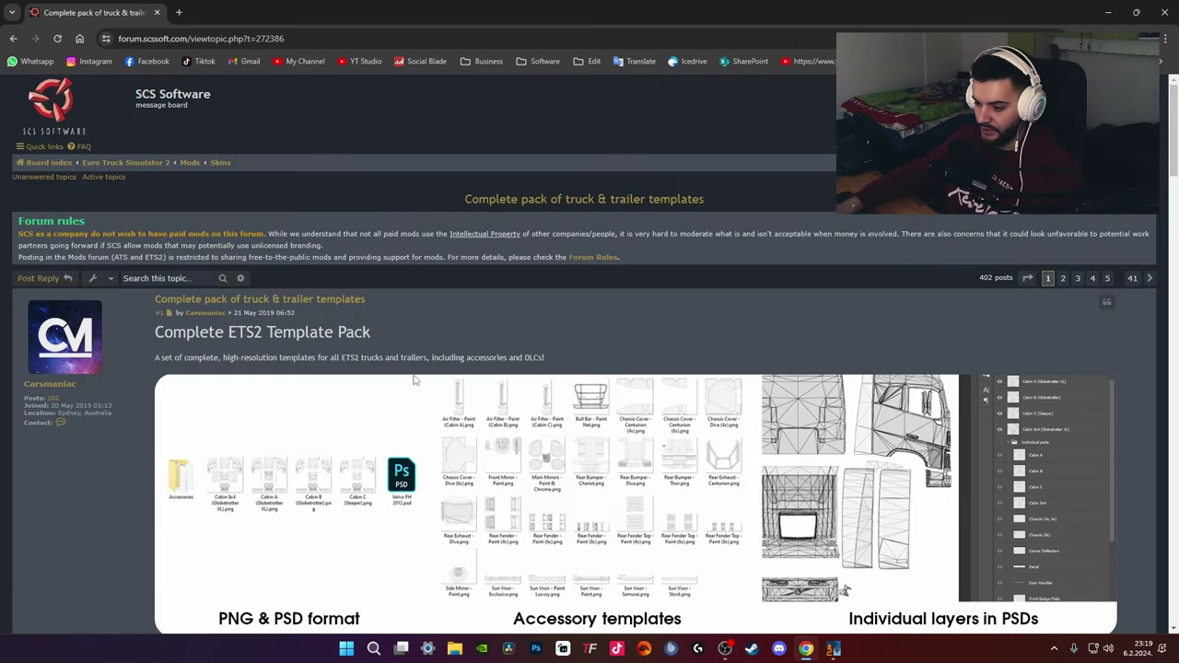
pyautogui.scroll(-3, 247, 391)
pyautogui.scroll(-1, 246, 387)
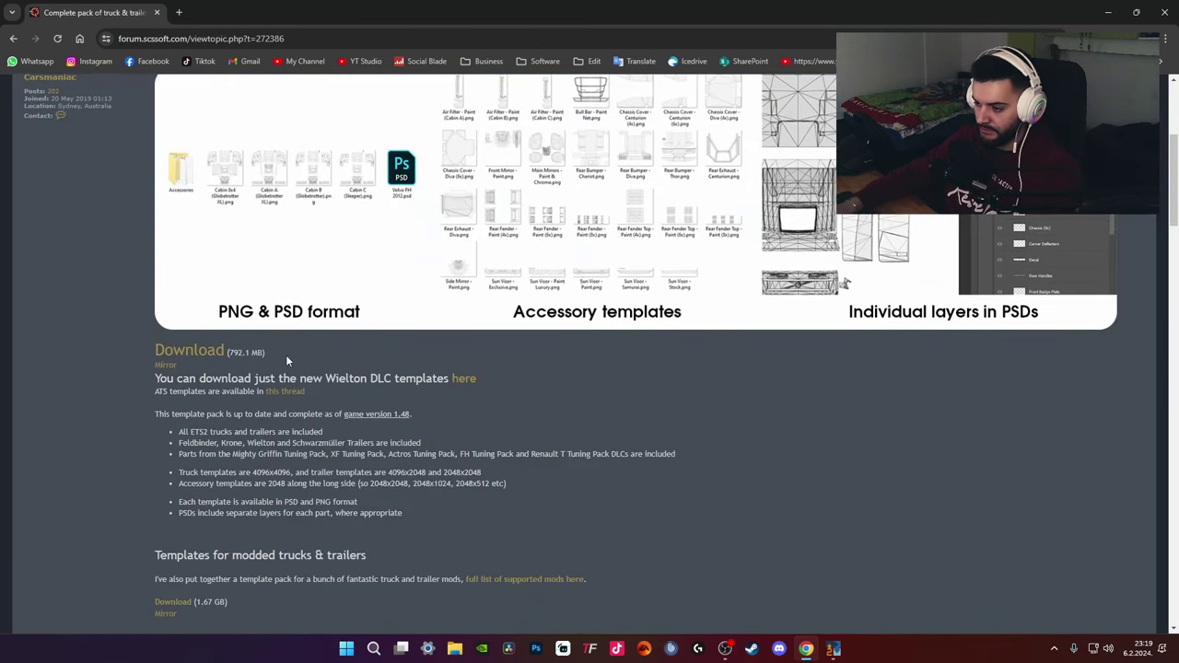
pyautogui.scroll(2, 287, 359)
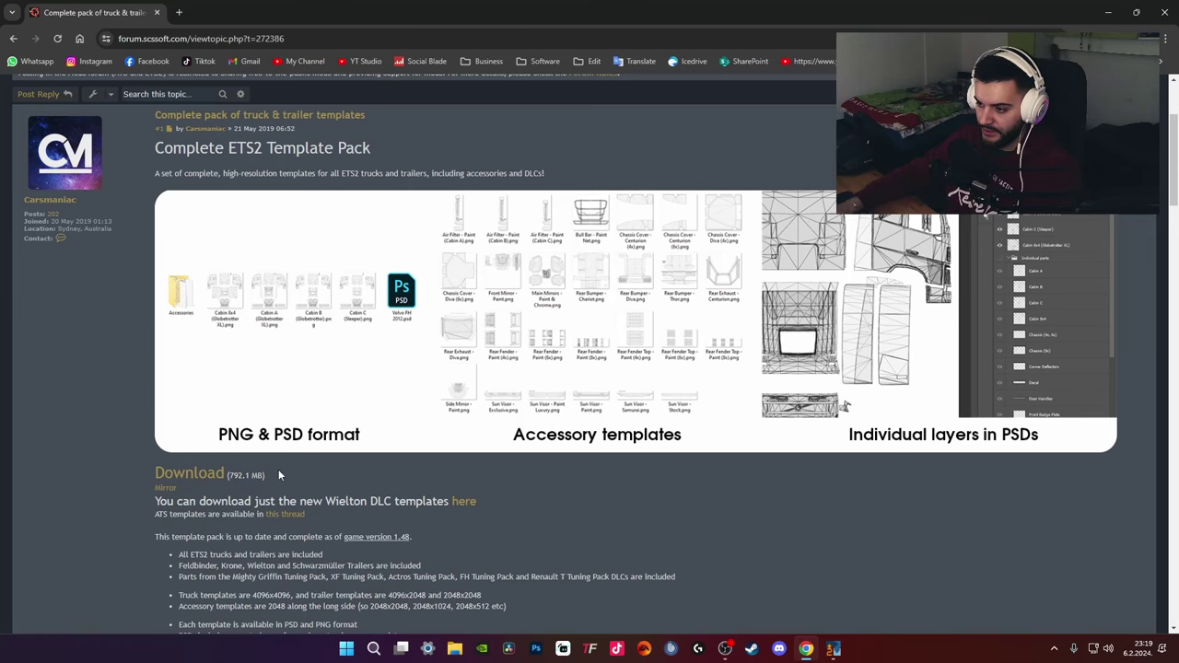
pyautogui.click(191, 473)
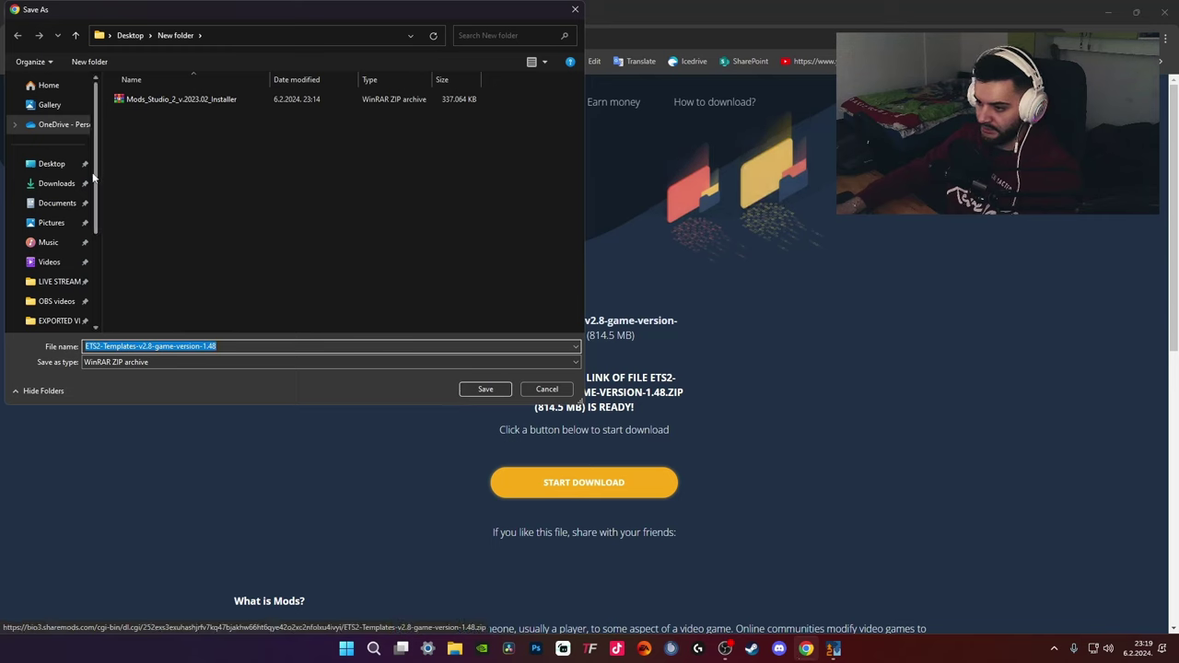
# Save the archive ETS2-Templates-v2.8-game-version-1.48 in the SKINOVI folder on the desktop
pyautogui.click(53, 166)
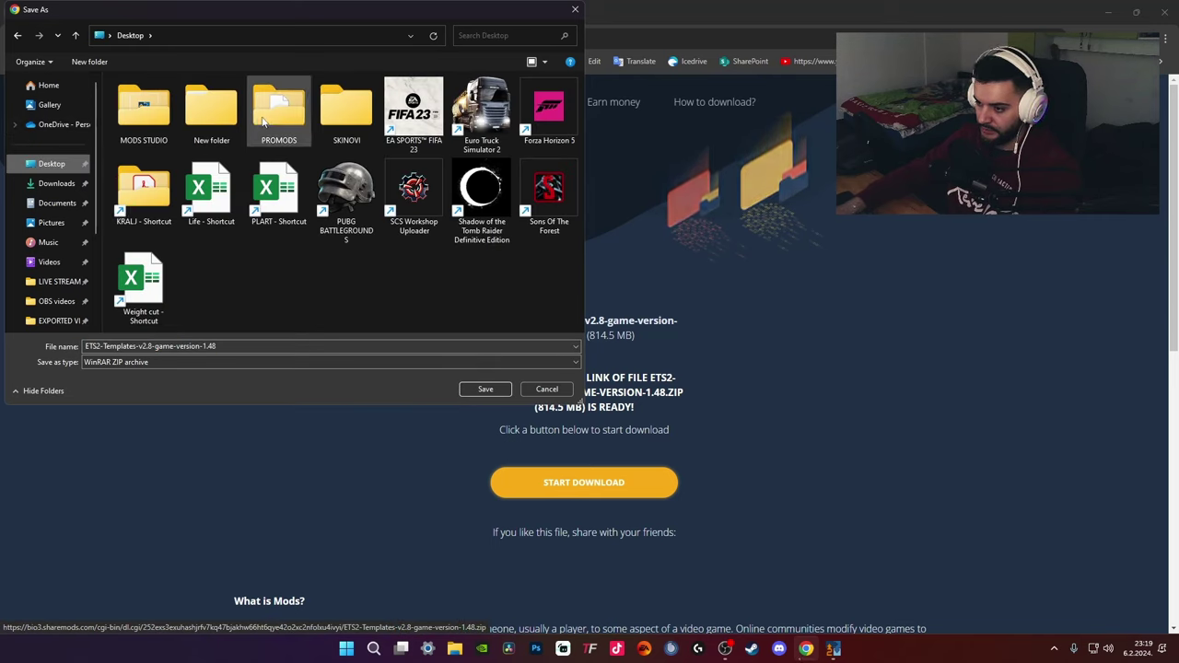
pyautogui.doubleClick(343, 129)
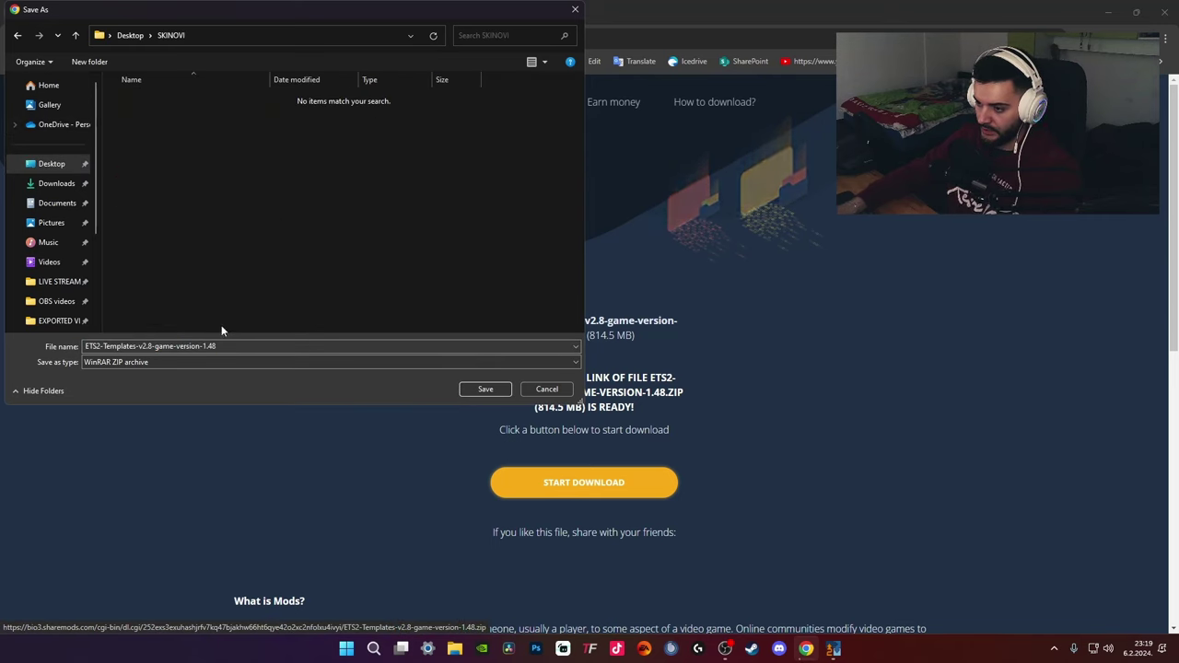
pyautogui.click(485, 388)
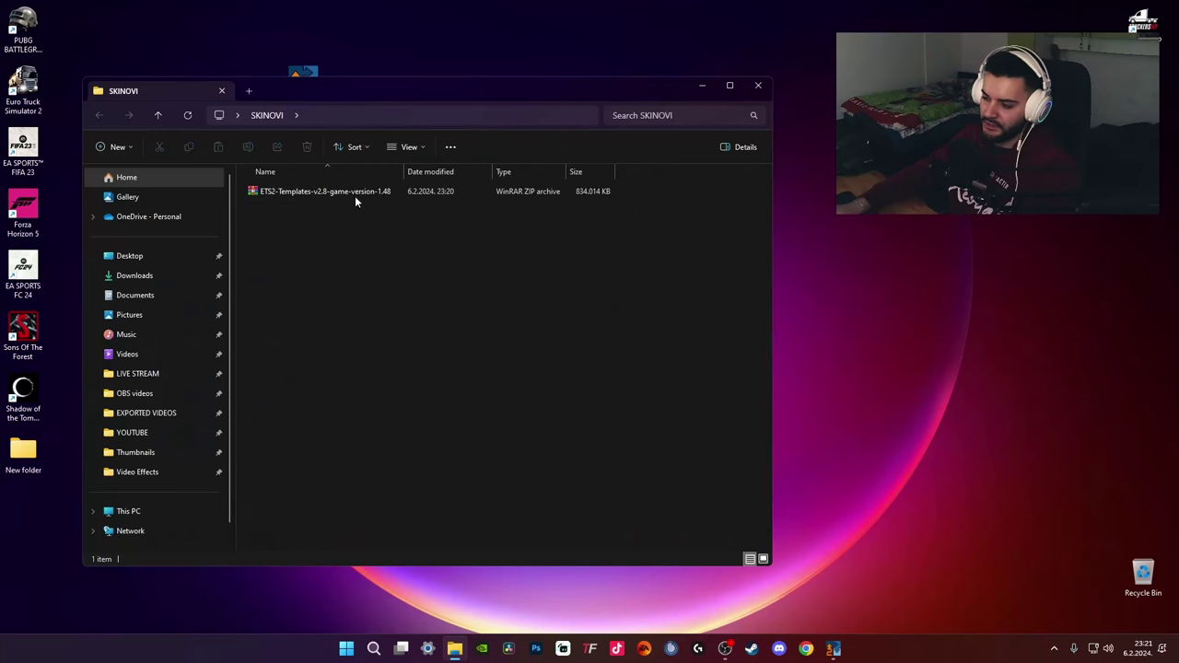
# Extract the ETS2-Templates-v2.8-game-version-1.48 archive directly into the SKINOVI folder with WinRAR
pyautogui.click(337, 193)
pyautogui.rightClick(333, 191)
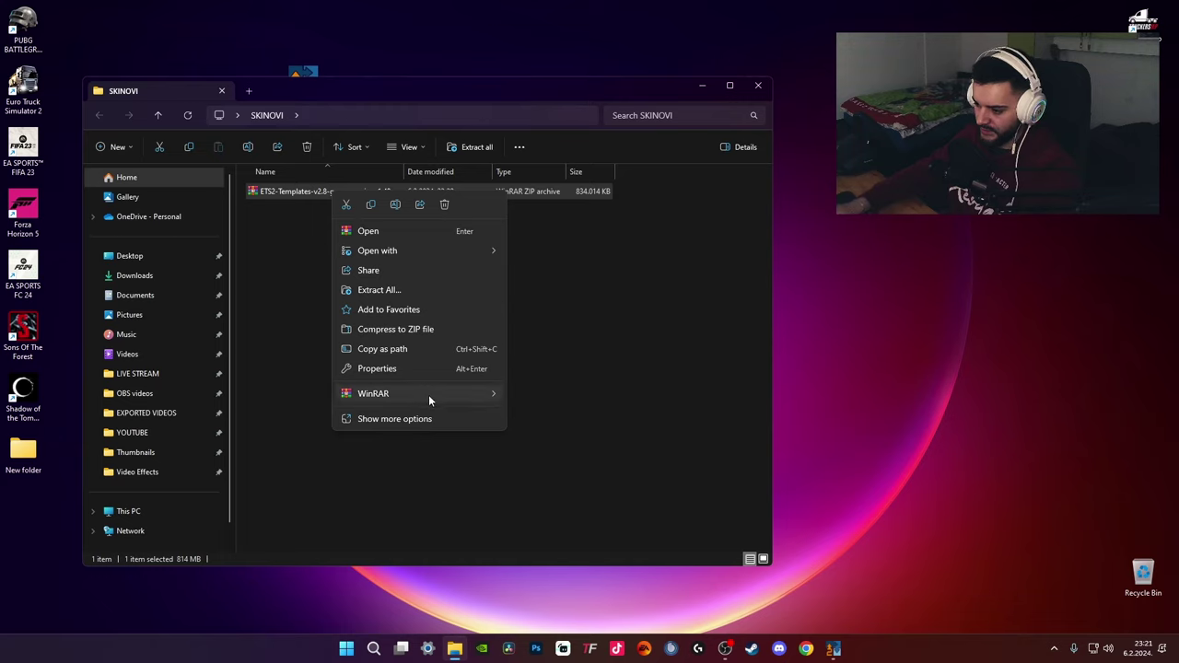
pyautogui.moveTo(429, 394)
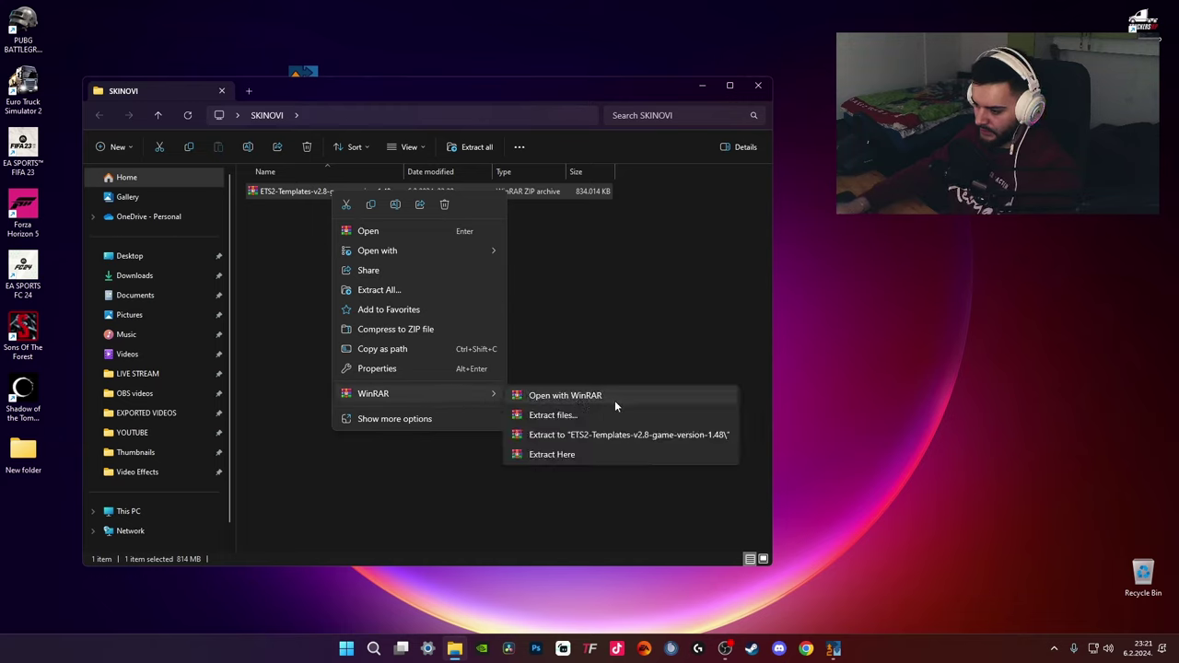
pyautogui.click(573, 456)
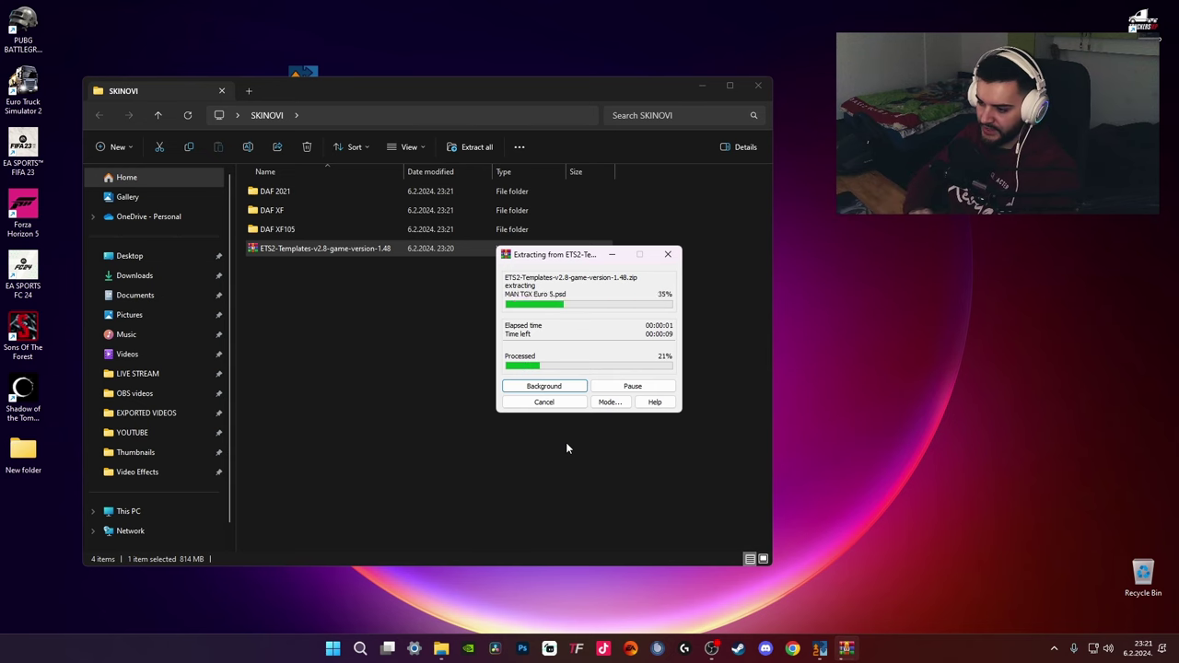
# Look through the extracted truck and trailer templates and open the SCS Box Trailer folder
pyautogui.scroll(-9, 310, 249)
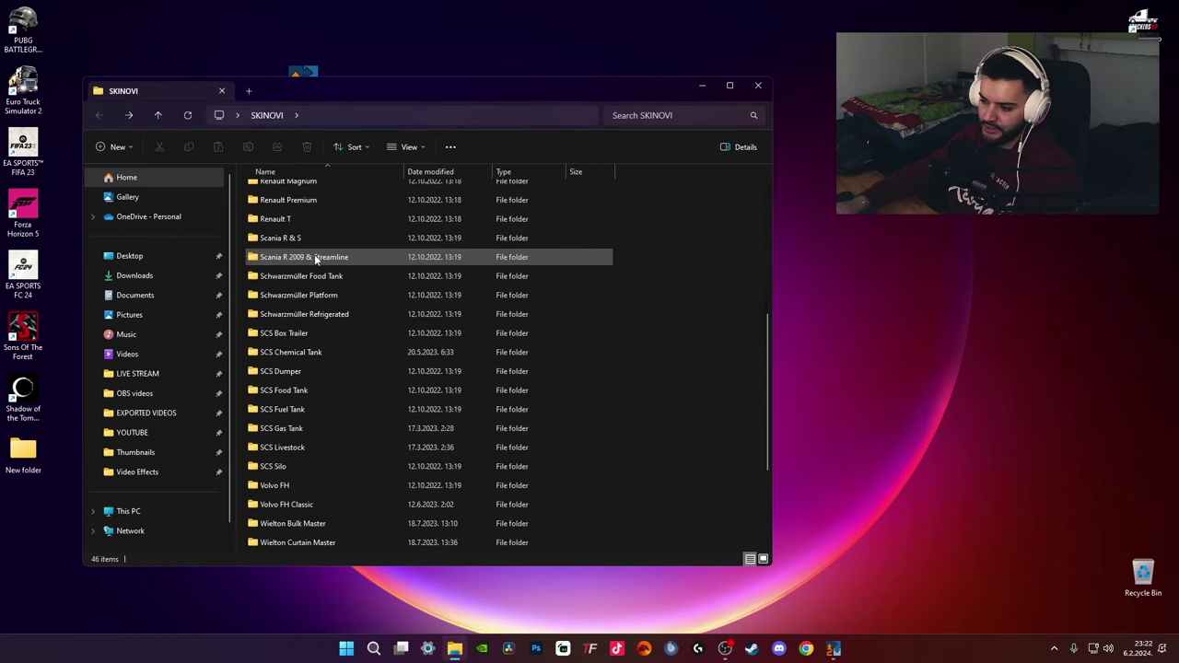
pyautogui.scroll(6, 368, 415)
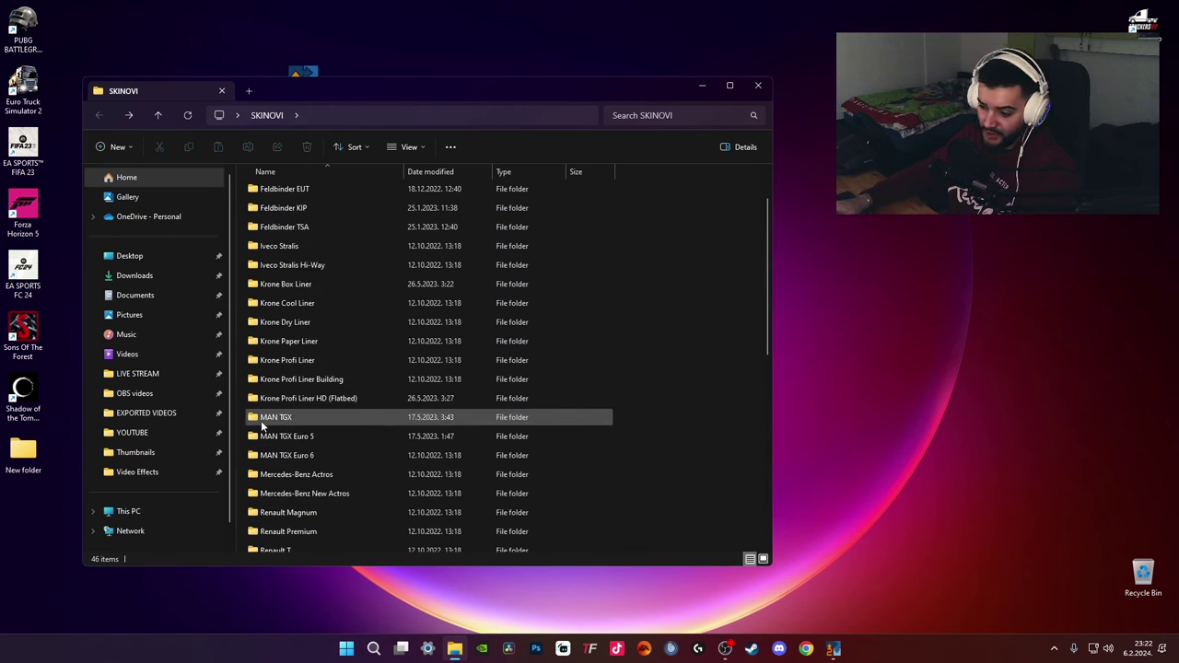
pyautogui.scroll(1, 371, 368)
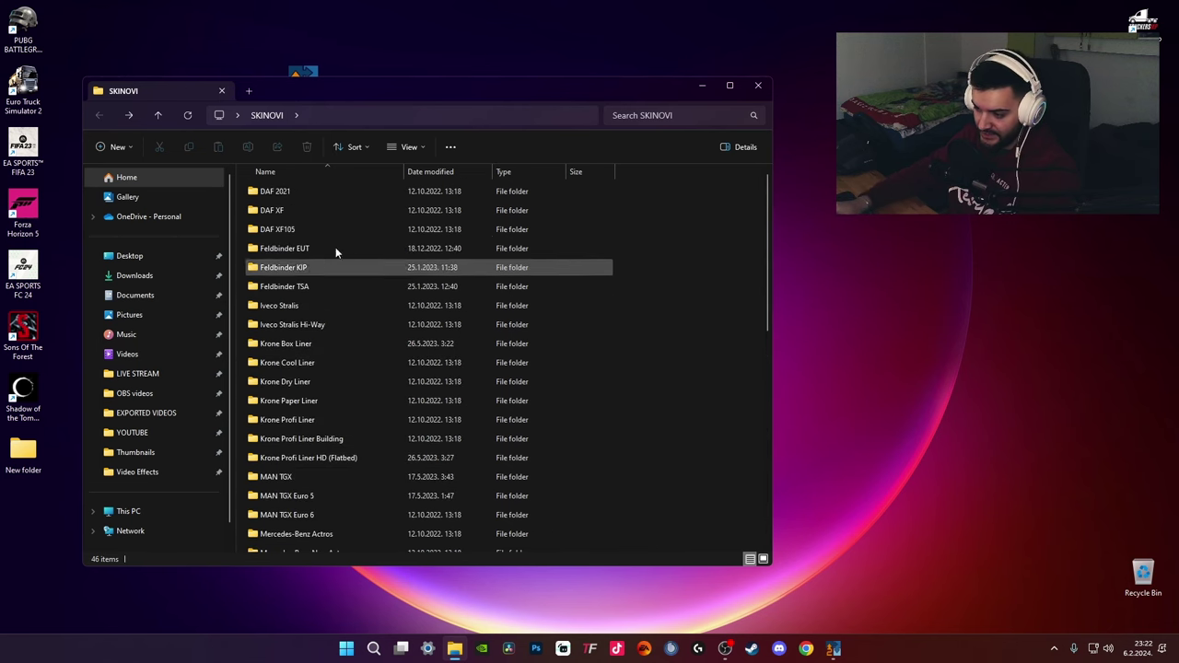
pyautogui.scroll(-8, 322, 341)
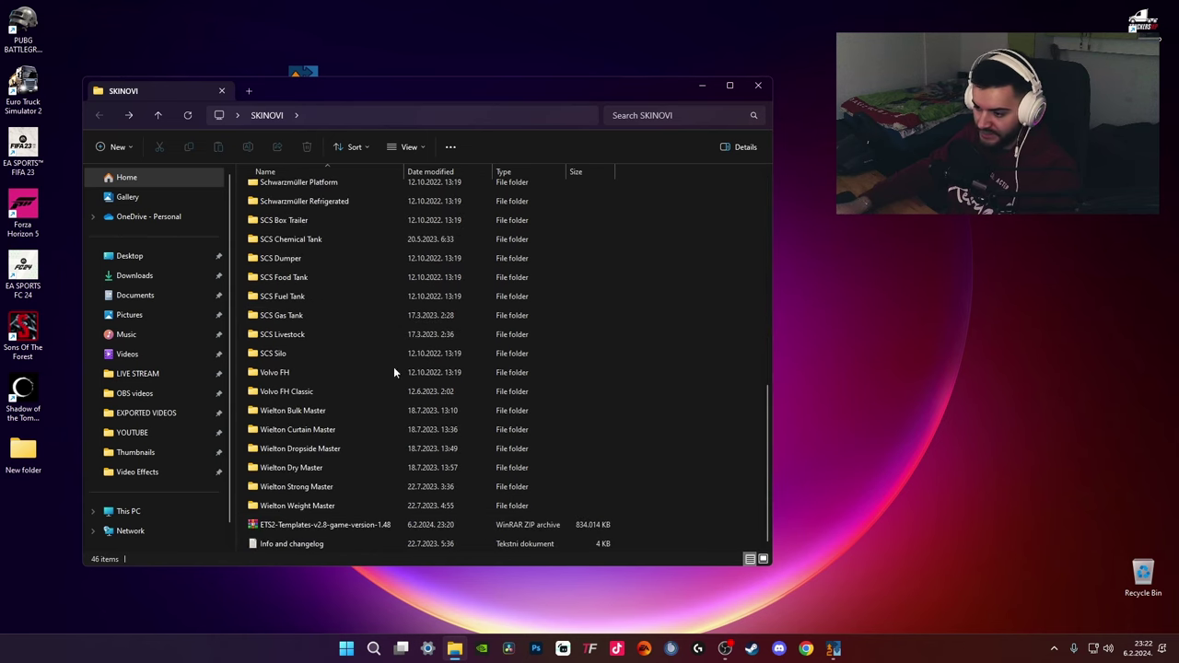
pyautogui.doubleClick(321, 222)
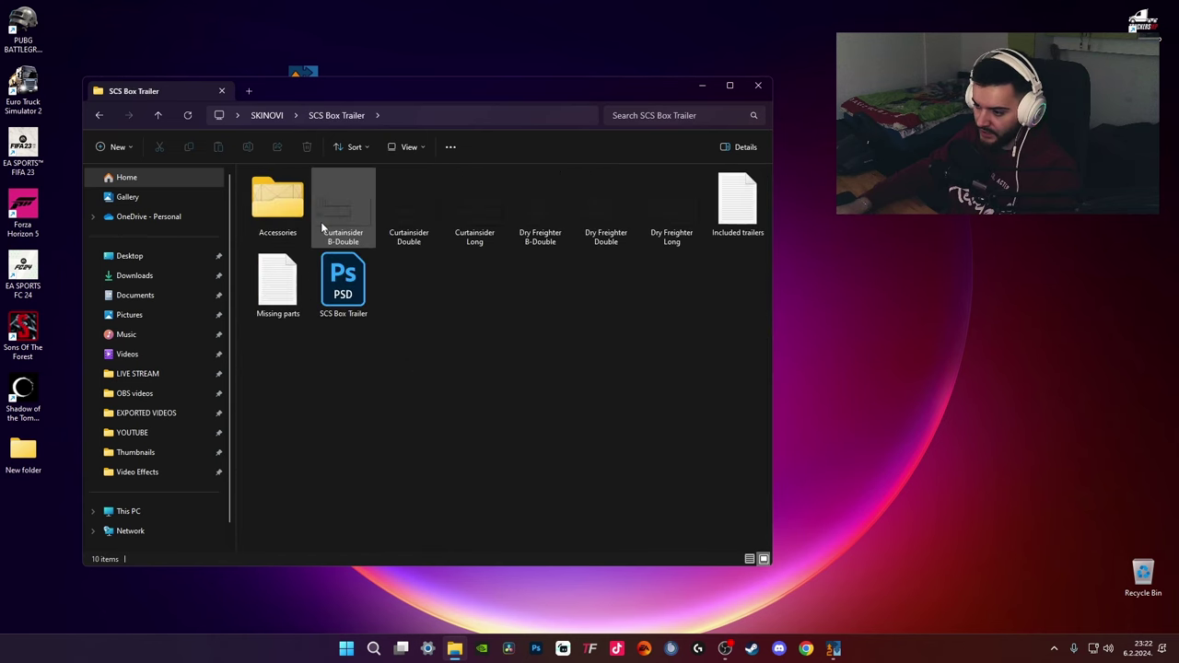
# Open the SCS Box Trailer PSD in Photoshop, hide the other trailer variants and select the Curtainsider Long layer
pyautogui.click(358, 294)
pyautogui.click(413, 366)
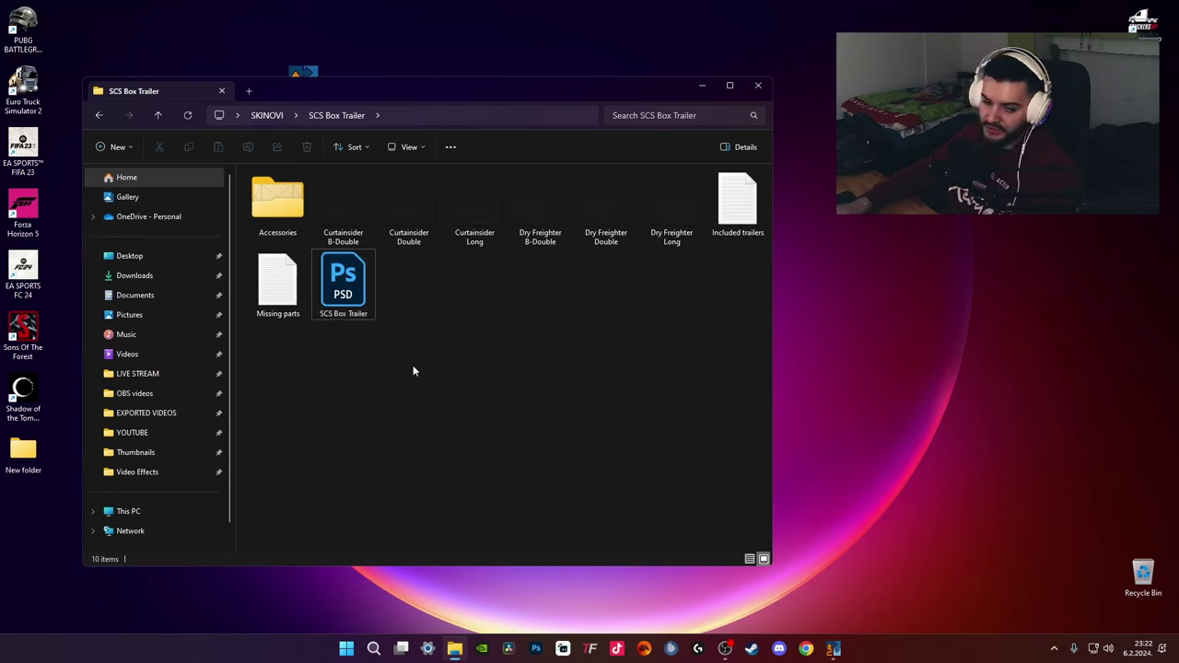
pyautogui.click(337, 291)
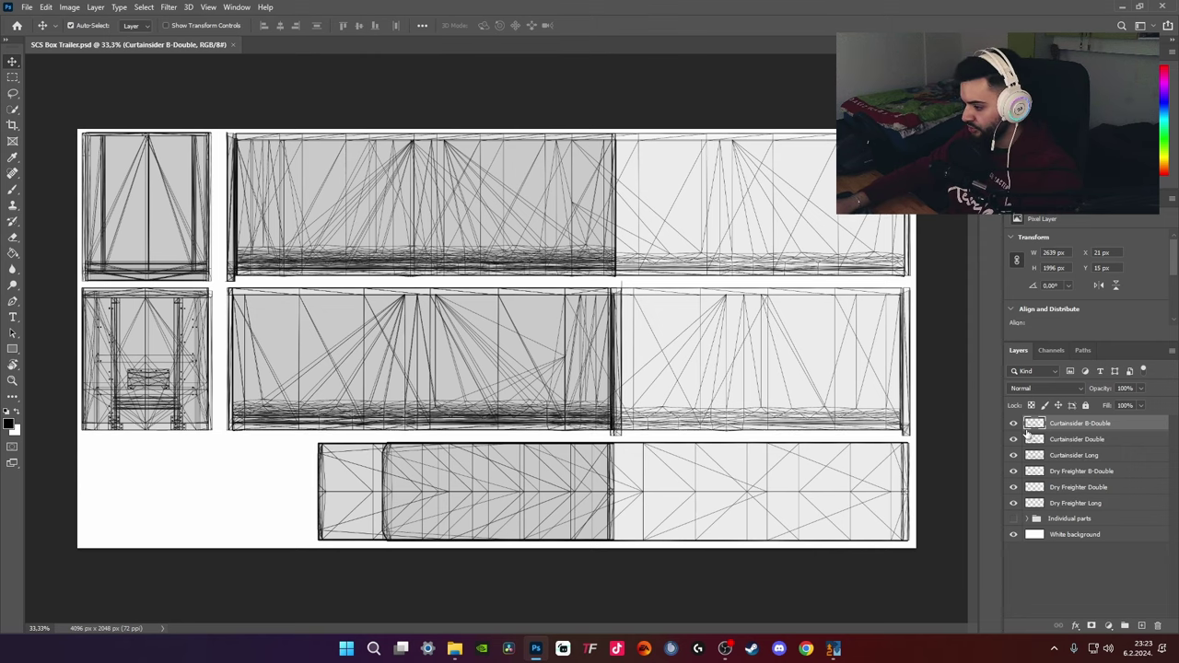
pyautogui.keyDown('alt'); pyautogui.click(1013, 455); pyautogui.keyUp('alt')
pyautogui.click(1078, 455)
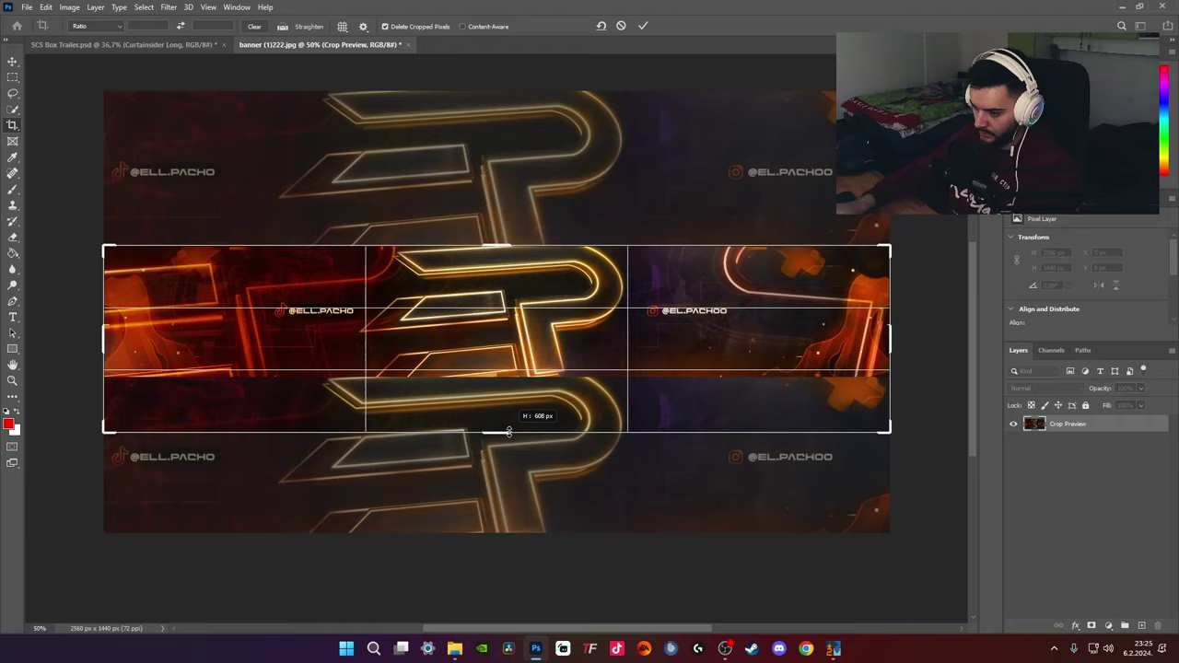
# Crop the banner image to its central strip, 2560 by 424 px
pyautogui.moveTo(508, 430); pyautogui.dragTo(513, 404)
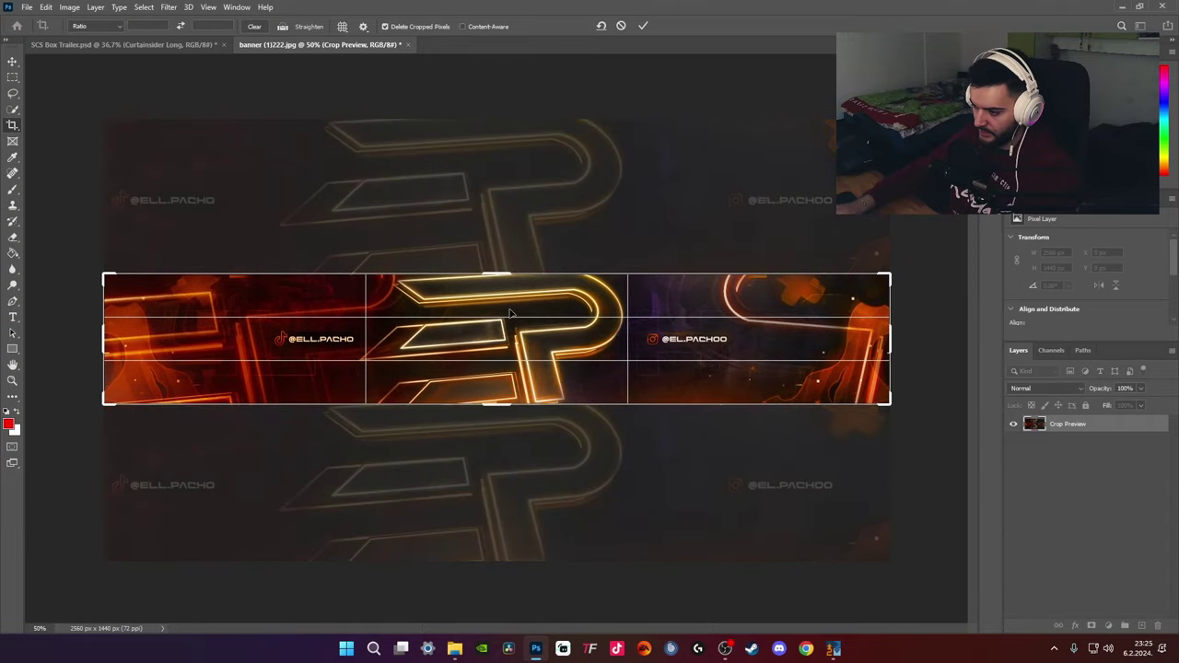
pyautogui.click(644, 25)
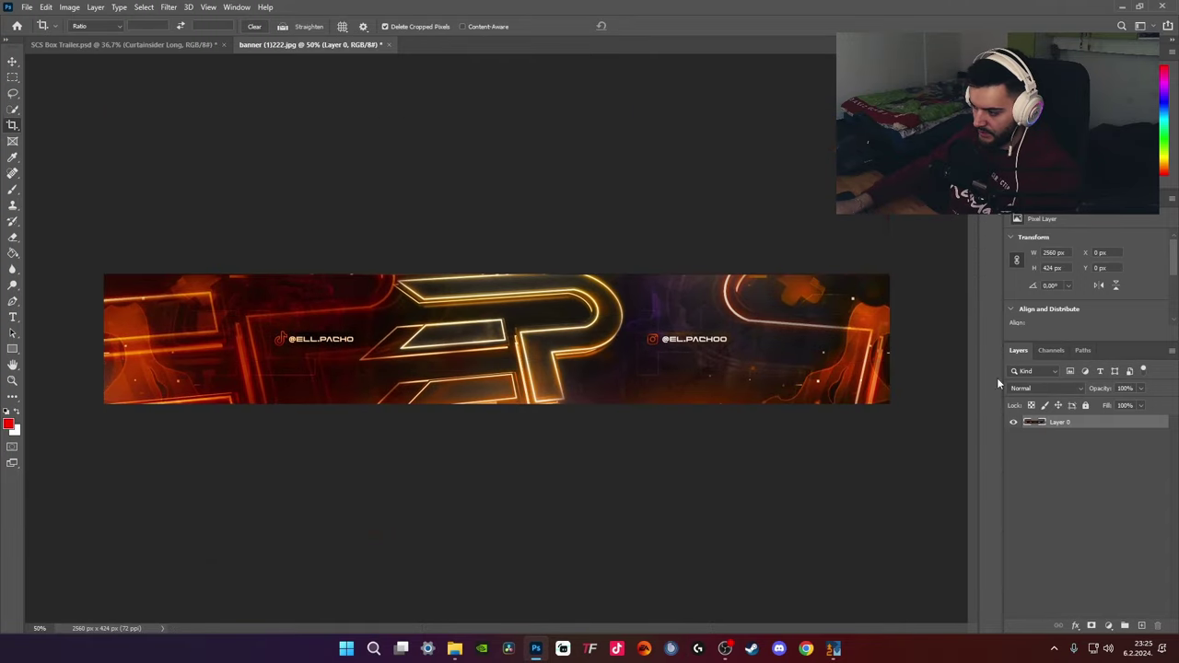
pyautogui.press('v')
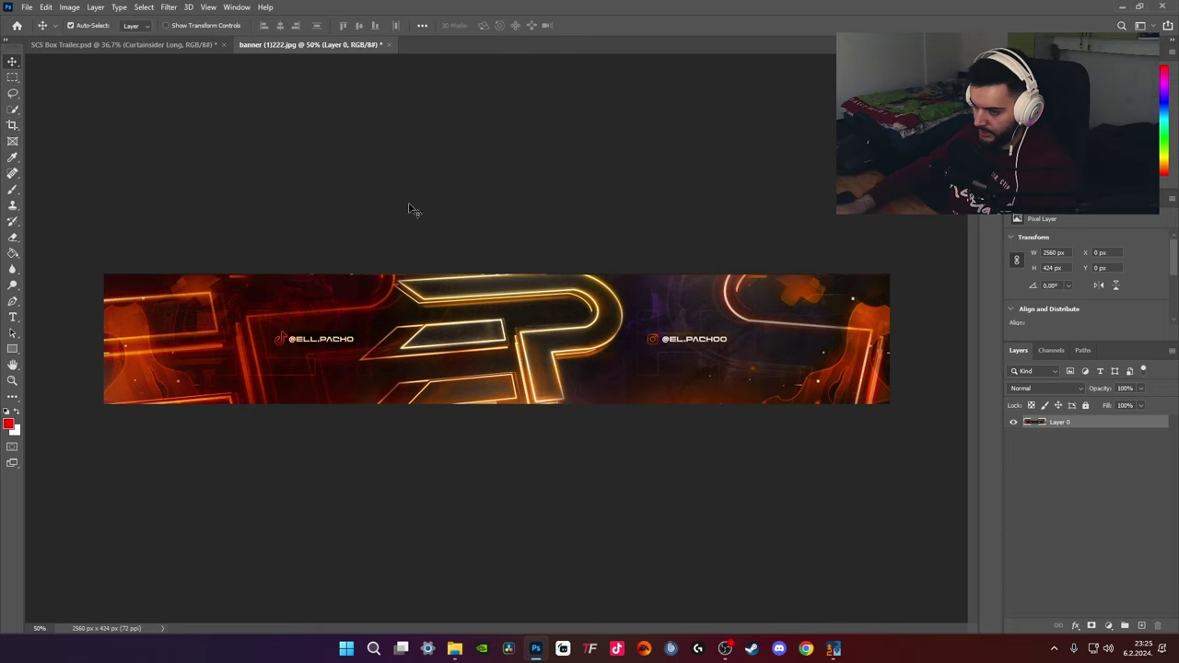
# Move the cropped banner into the SCS Box Trailer document and align it with the lower side panel's upper left corner
pyautogui.moveTo(412, 210); pyautogui.dragTo(496, 327)
pyautogui.scroll(12, 210, 289)
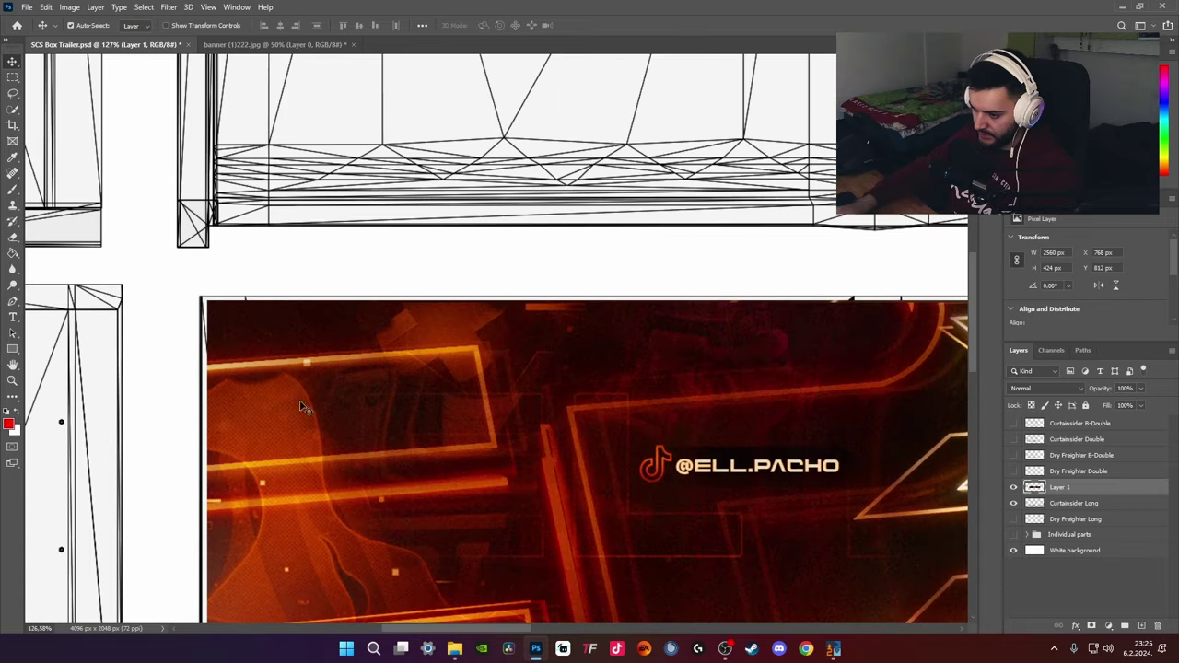
pyautogui.moveTo(357, 422); pyautogui.dragTo(353, 419)
# Scale the banner proportionally to about 3269 by 541 px so it spans the lower side panel's width
pyautogui.moveTo(875, 415); pyautogui.dragTo(958, 438)
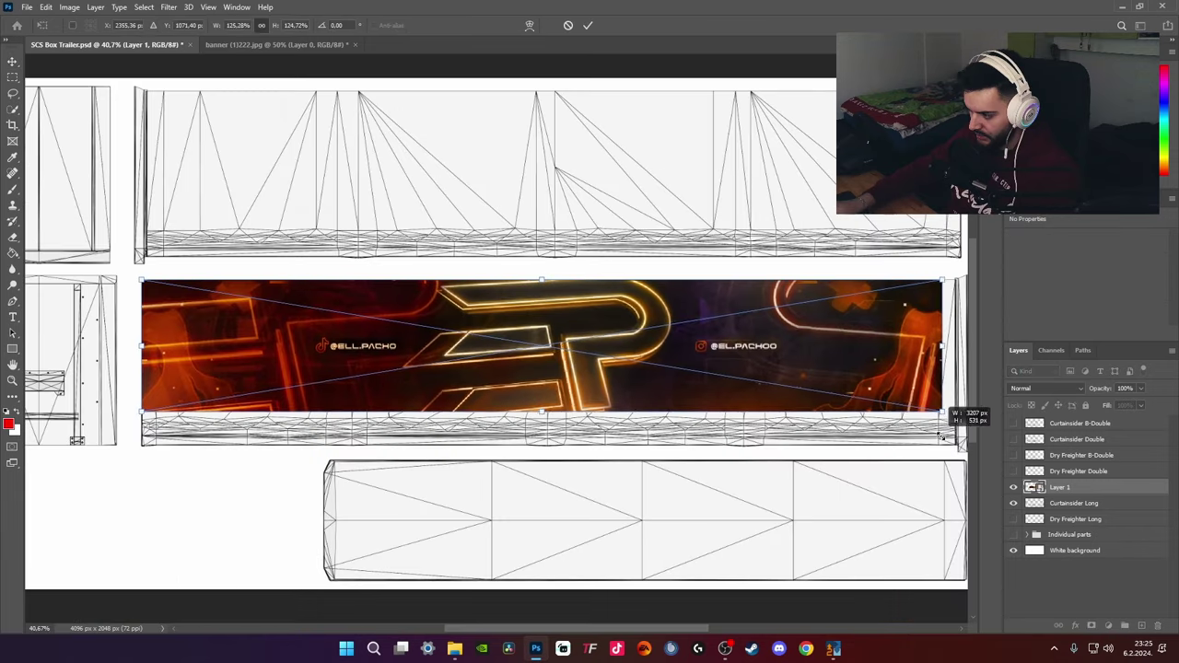
pyautogui.scroll(-4, 792, 406)
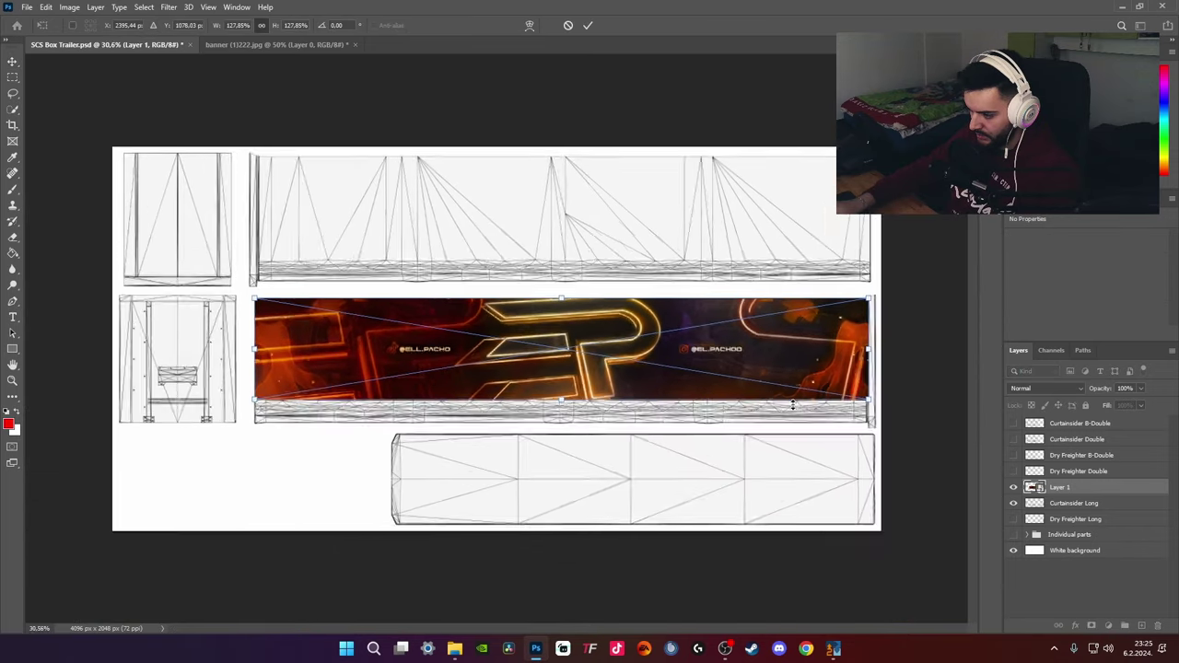
pyautogui.scroll(4, 792, 405)
pyautogui.scroll(4, 833, 466)
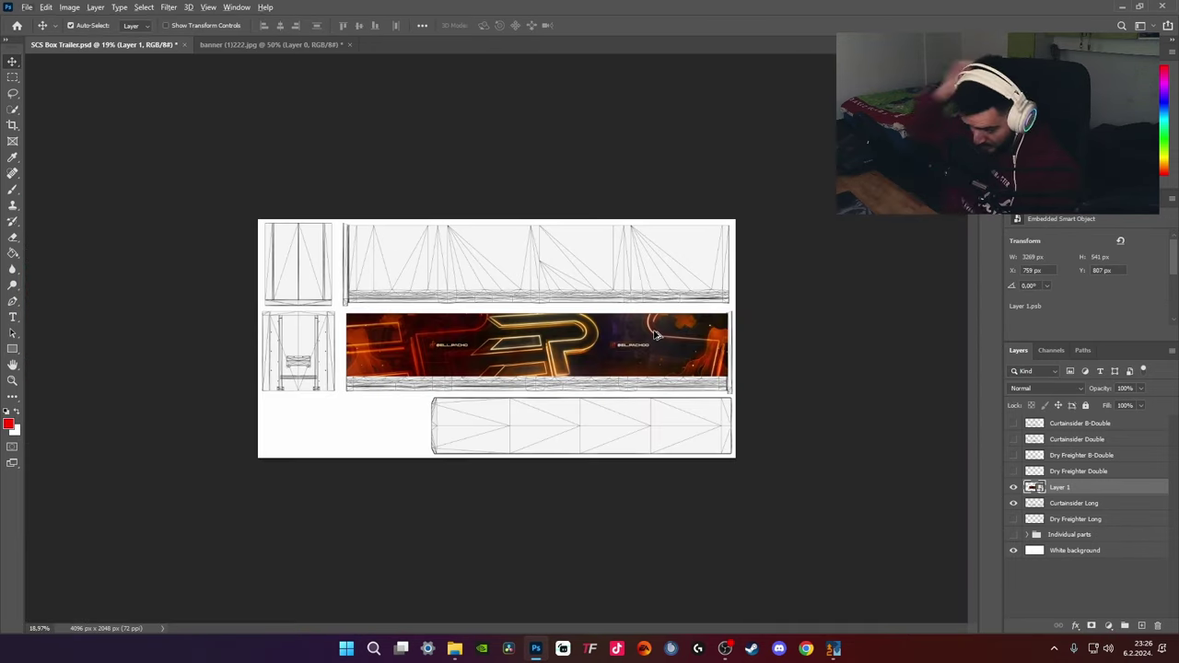
# Duplicate the side banner and place the copy over the upper side panel of the template
pyautogui.scroll(4, 710, 395)
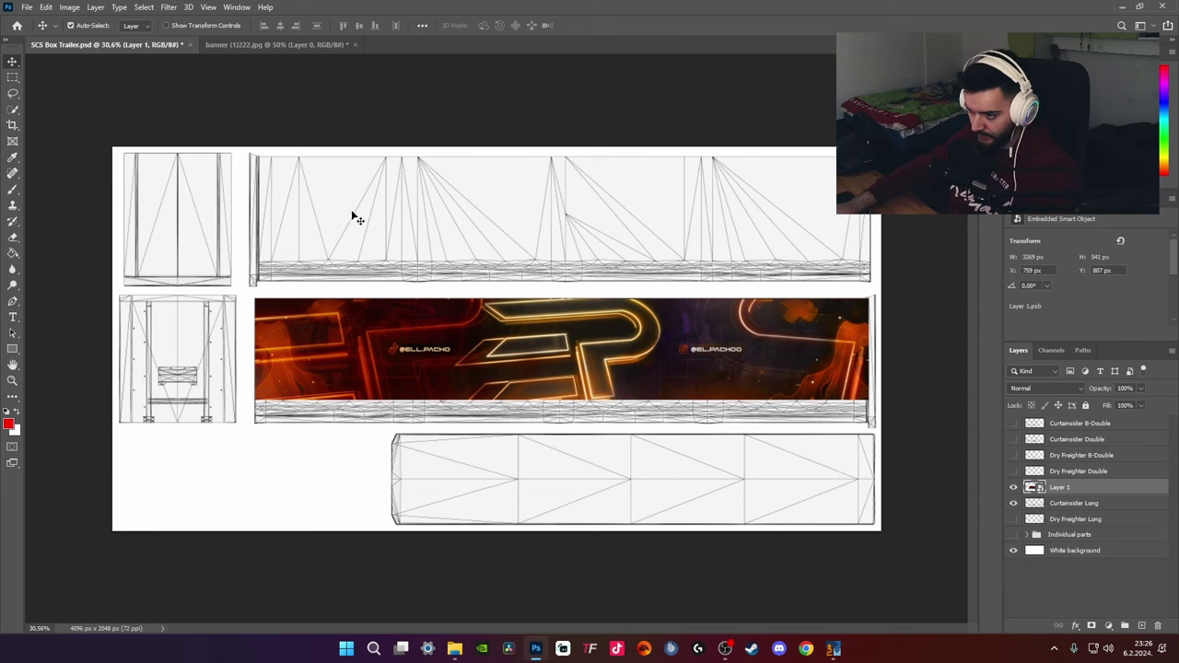
pyautogui.scroll(1, 608, 351)
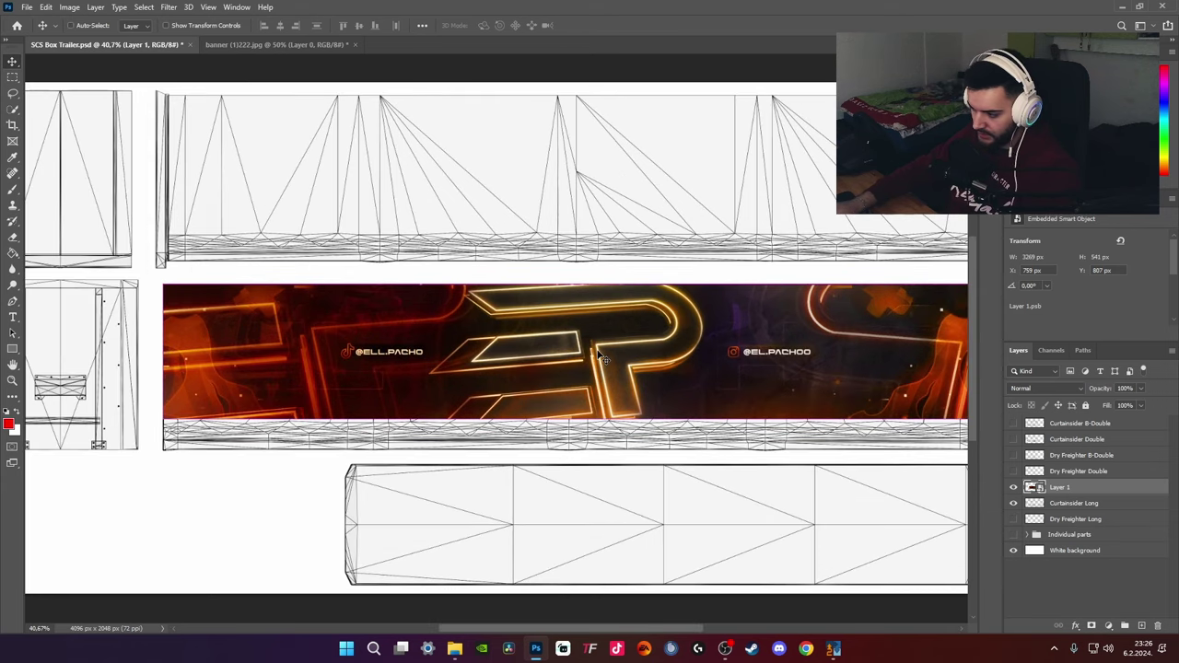
pyautogui.moveTo(600, 358); pyautogui.dragTo(609, 174)
pyautogui.scroll(-1, 627, 351)
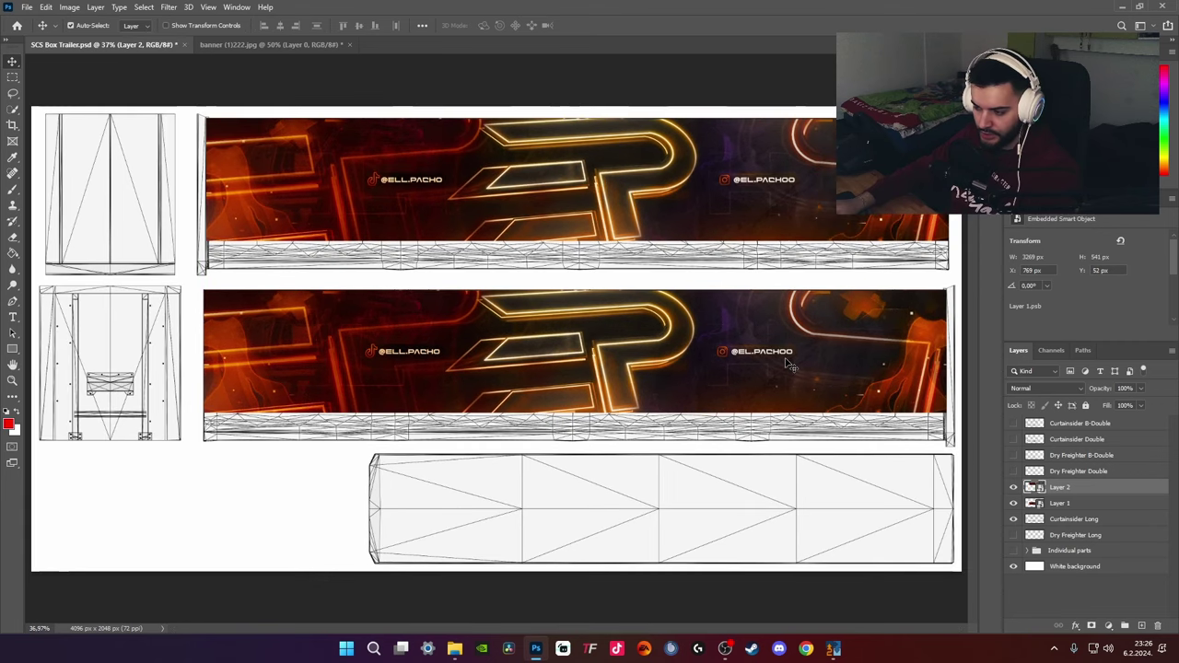
# Duplicate the lower side banner onto the roof panel at the template's bottom and scale the copy down to fit its width
pyautogui.scroll(1, 665, 346)
pyautogui.moveTo(341, 358); pyautogui.dragTo(416, 544)
pyautogui.hotkey('ctrl', 't')
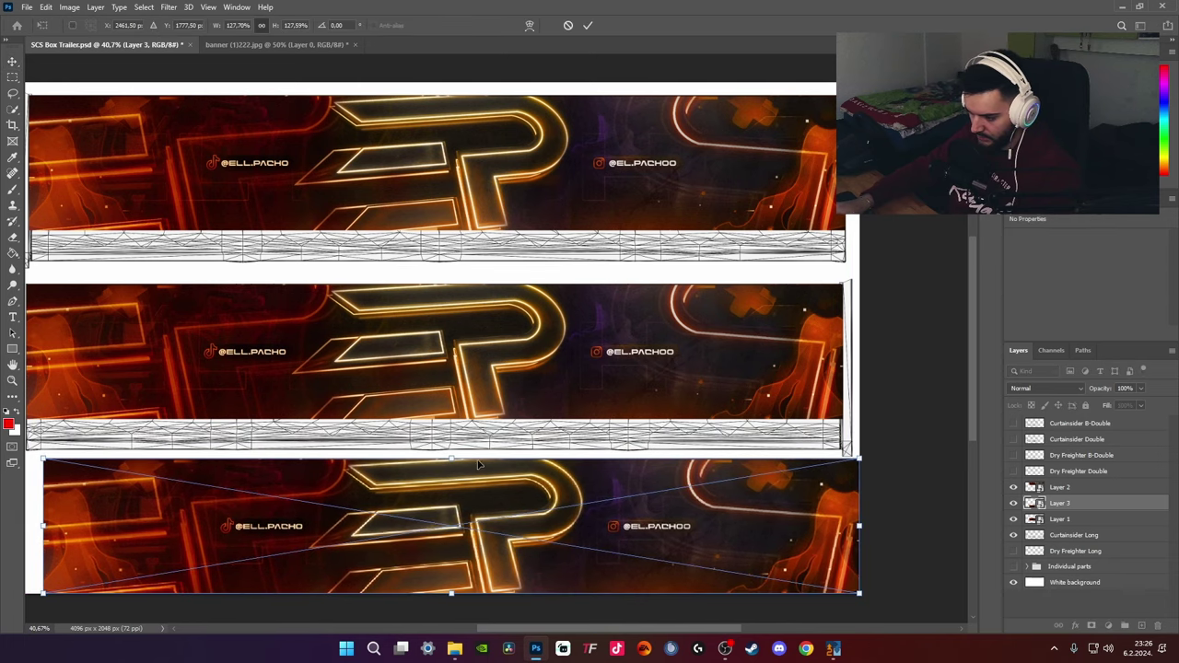
pyautogui.moveTo(451, 460); pyautogui.dragTo(447, 503)
pyautogui.moveTo(447, 526); pyautogui.dragTo(496, 504)
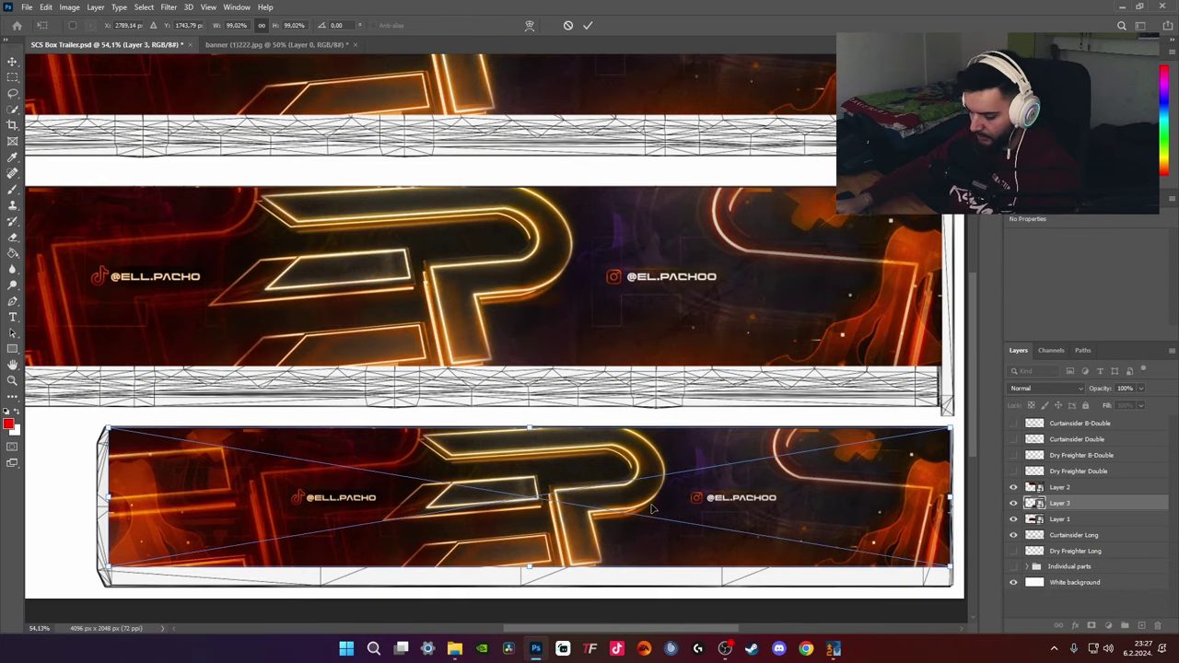
# Nudge the roof banner into position, stretch it to the panel's lower edge at 2535 by 483 px and apply the transformation
pyautogui.press('Down')
pyautogui.press('Right')
pyautogui.press('Up')
pyautogui.press('Up')
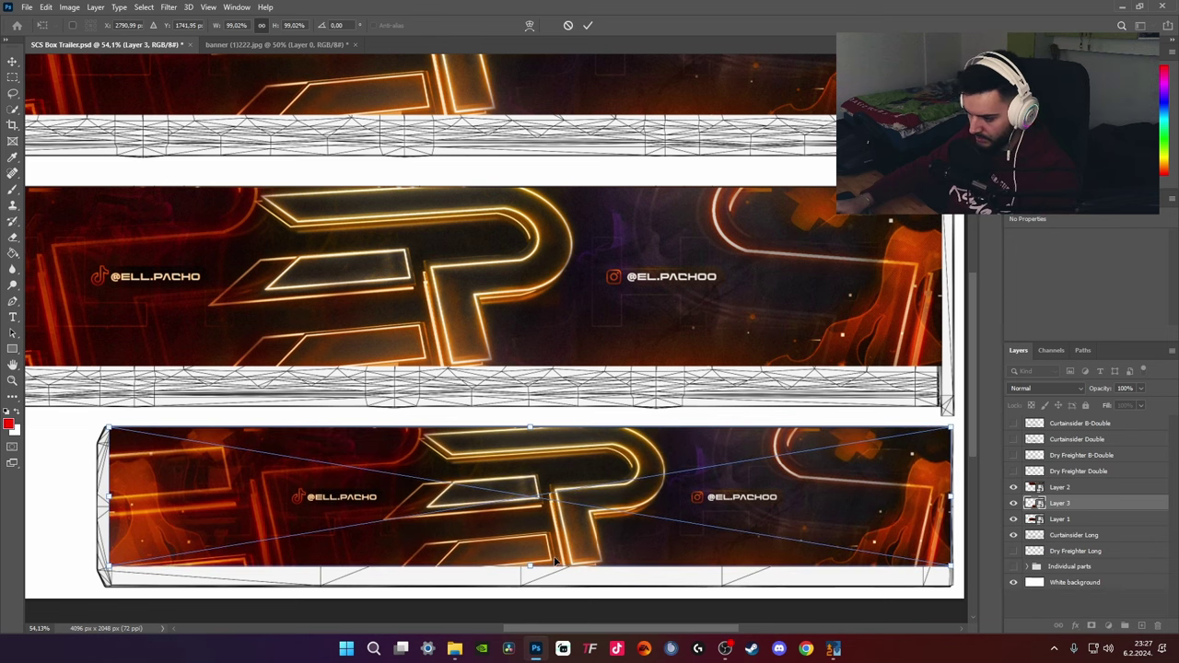
pyautogui.moveTo(530, 564); pyautogui.dragTo(532, 584)
pyautogui.press('Return')
pyautogui.hotkey('ctrl', '0')
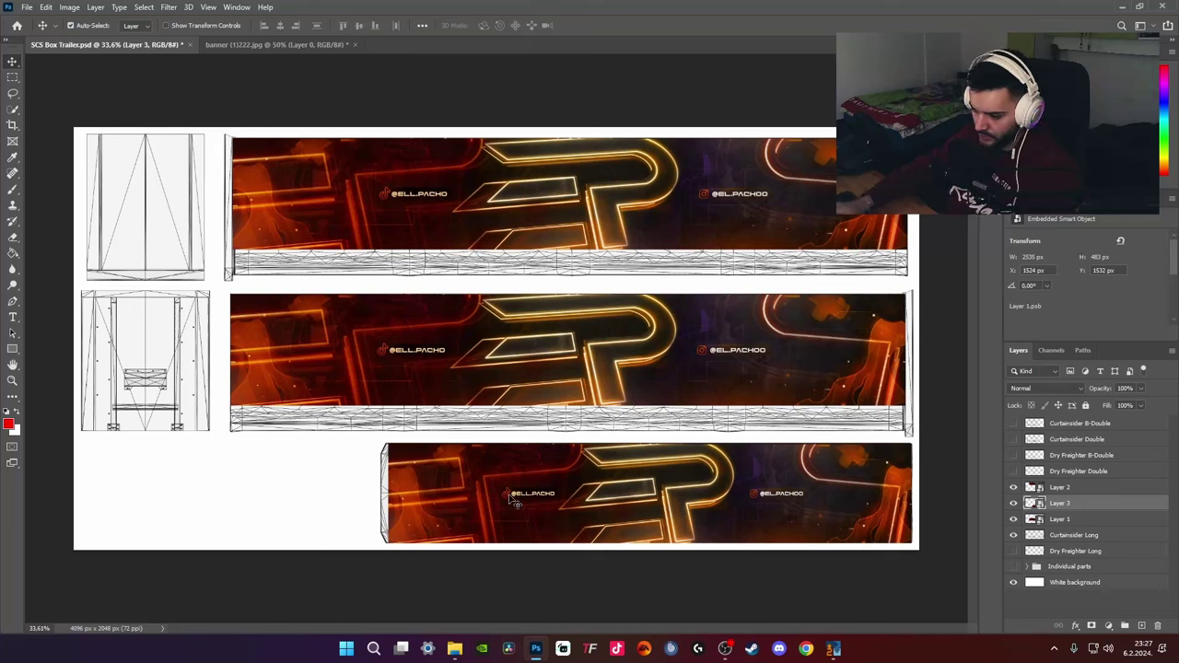
# Paste a copy of the roof banner over the small upper left end panel and move its layer above Layer 2
pyautogui.hotkey('ctrl', 'c')
pyautogui.hotkey('ctrl', 'v')
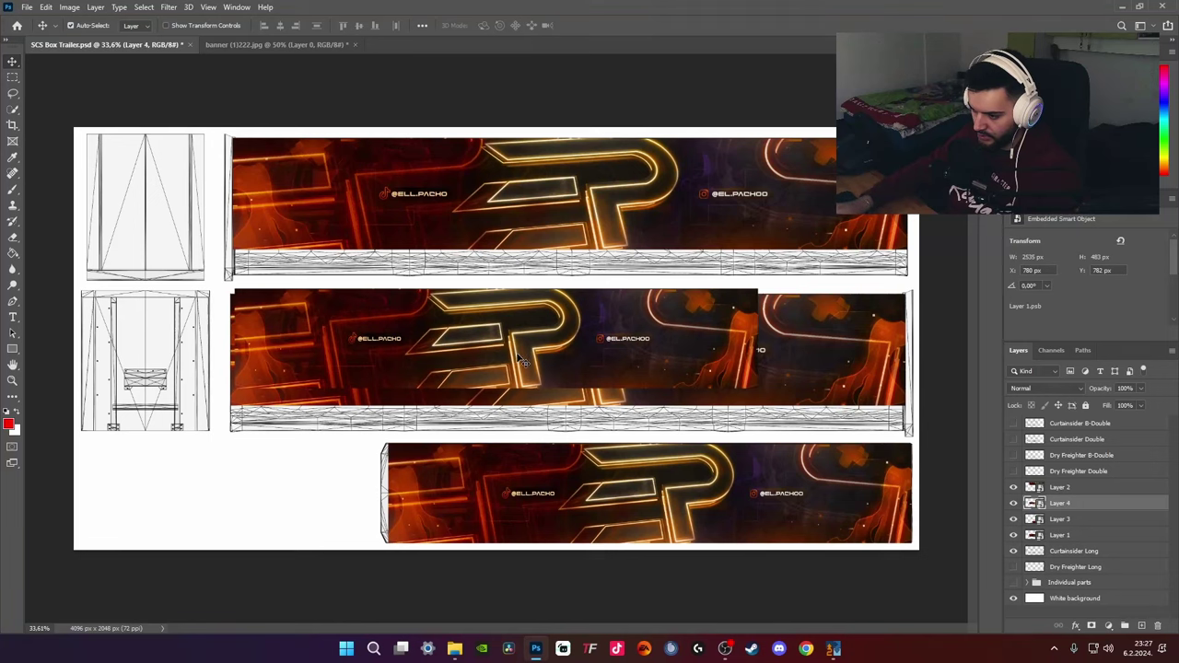
pyautogui.moveTo(520, 361); pyautogui.dragTo(64, 216)
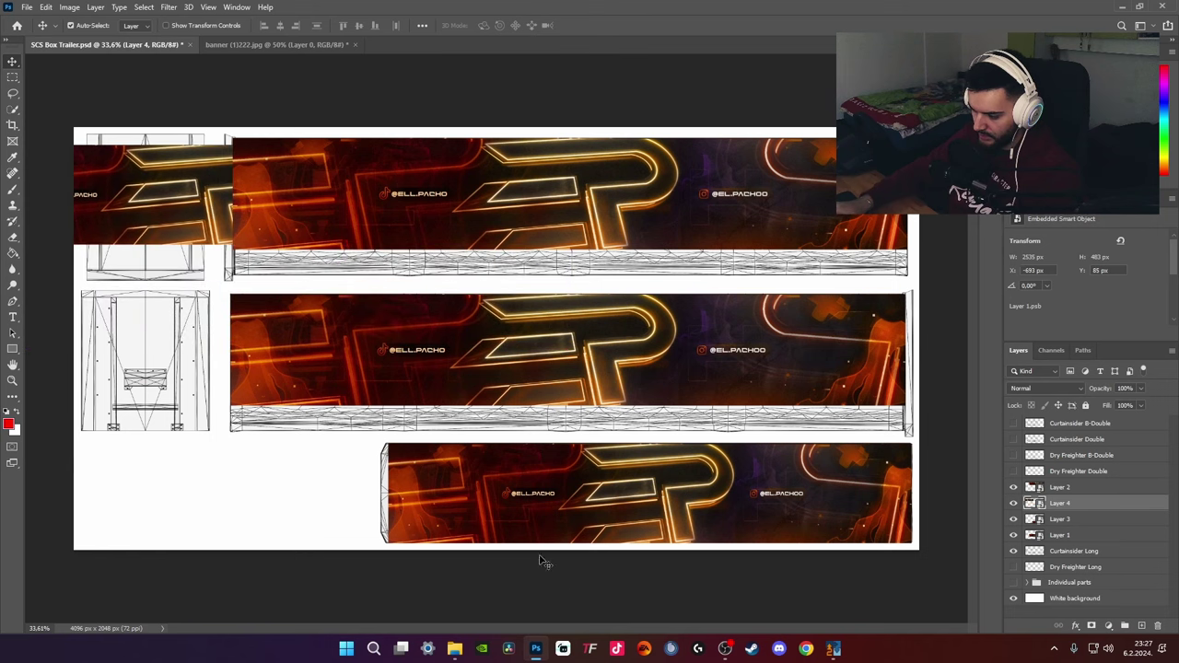
pyautogui.scroll(10, 105, 208)
pyautogui.moveTo(313, 500); pyautogui.dragTo(681, 626)
pyautogui.moveTo(1073, 503); pyautogui.dragTo(1078, 481)
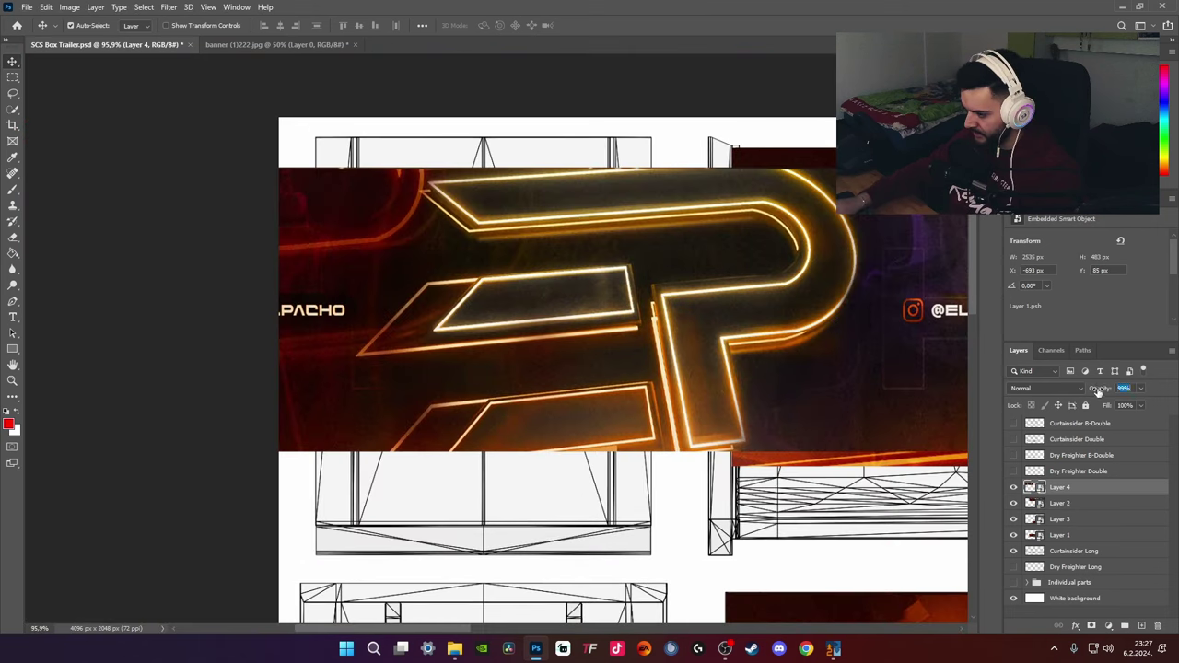
# Try to fit the banner copy to the upper end panel at 66% opacity, trimming the excess and restoring 100% opacity
pyautogui.moveTo(1098, 392); pyautogui.dragTo(1076, 389)
pyautogui.moveTo(608, 267); pyautogui.dragTo(476, 293)
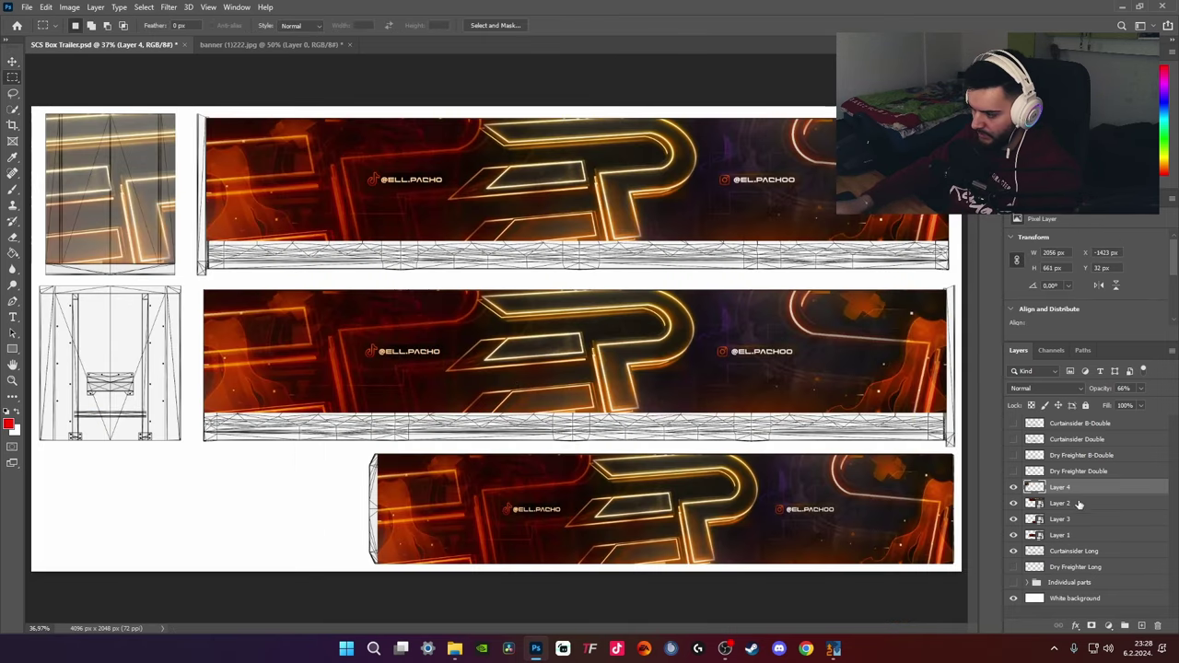
pyautogui.moveTo(1096, 390); pyautogui.dragTo(1135, 390)
pyautogui.scroll(-5, 436, 331)
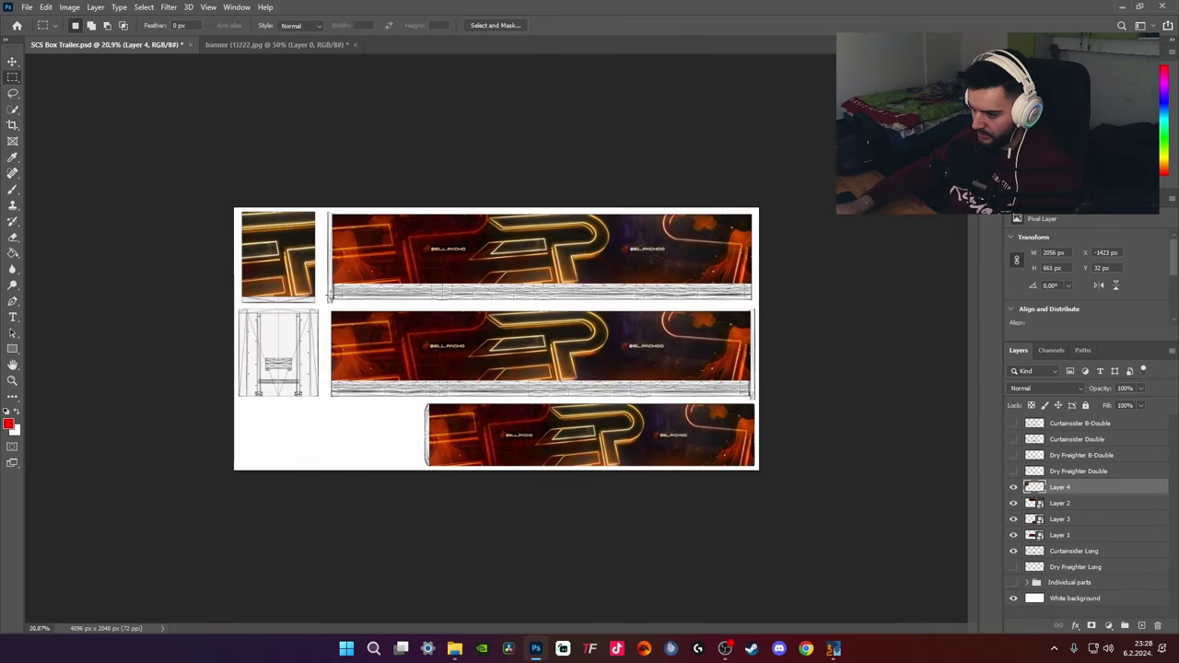
pyautogui.scroll(4, 471, 368)
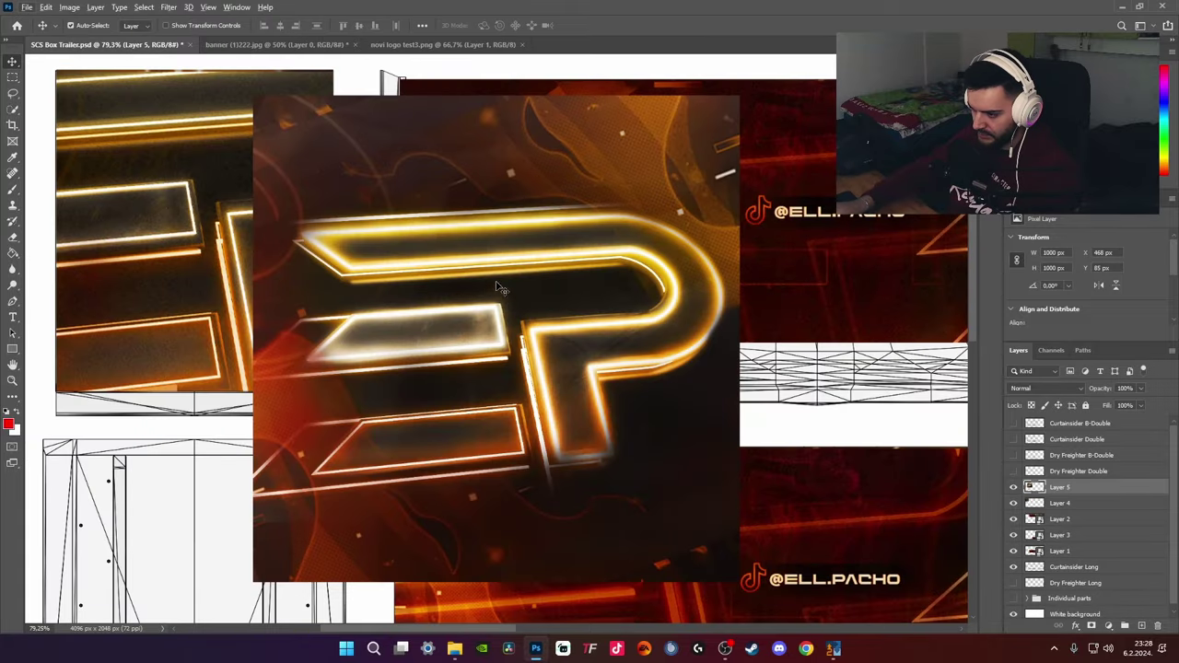
# Place the square EP logo artwork over the upper end panel instead of the banner copy and fit it to 570 by 663 px
pyautogui.moveTo(500, 289); pyautogui.dragTo(222, 254)
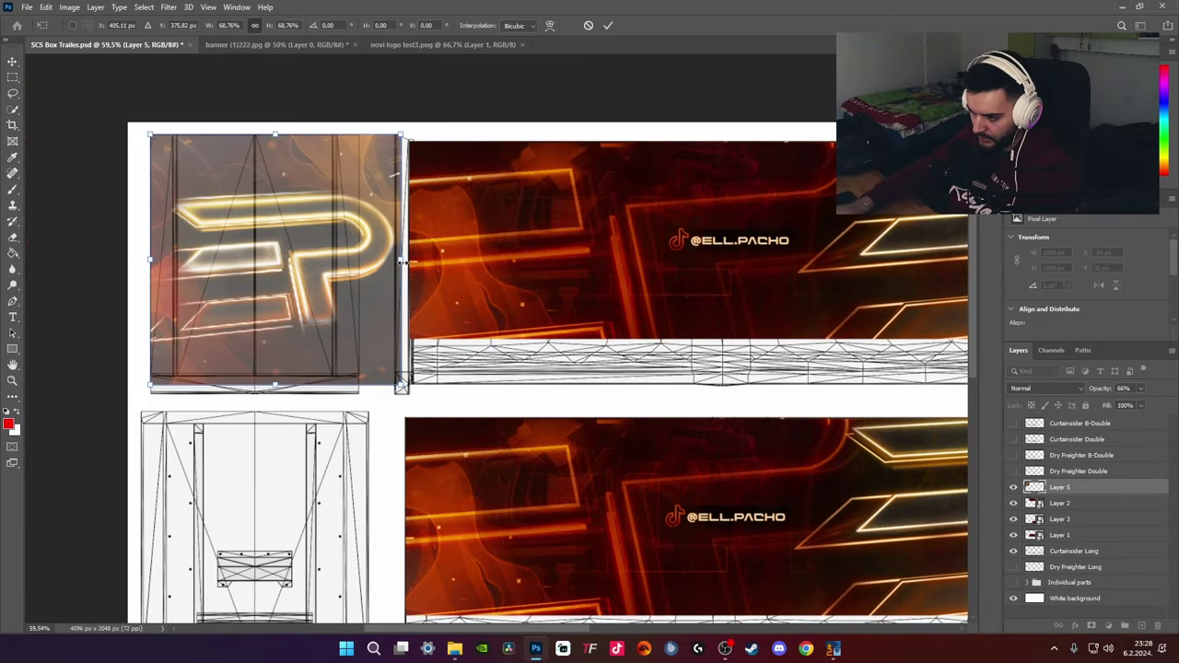
pyautogui.moveTo(400, 263); pyautogui.dragTo(358, 263)
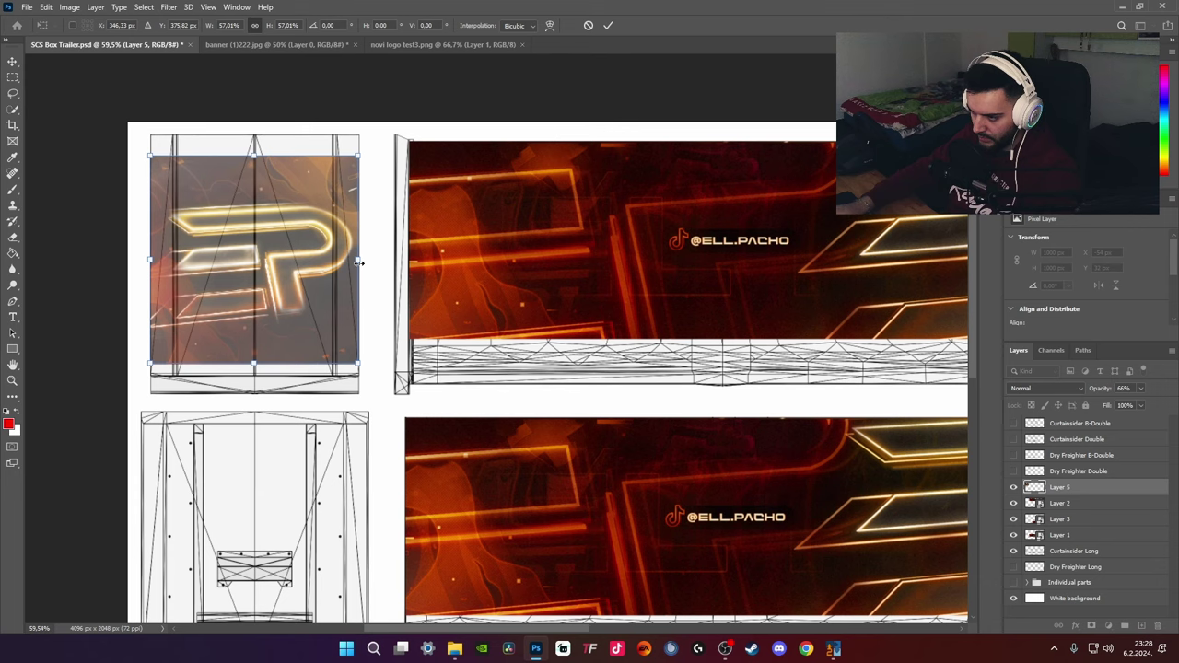
pyautogui.click(607, 25)
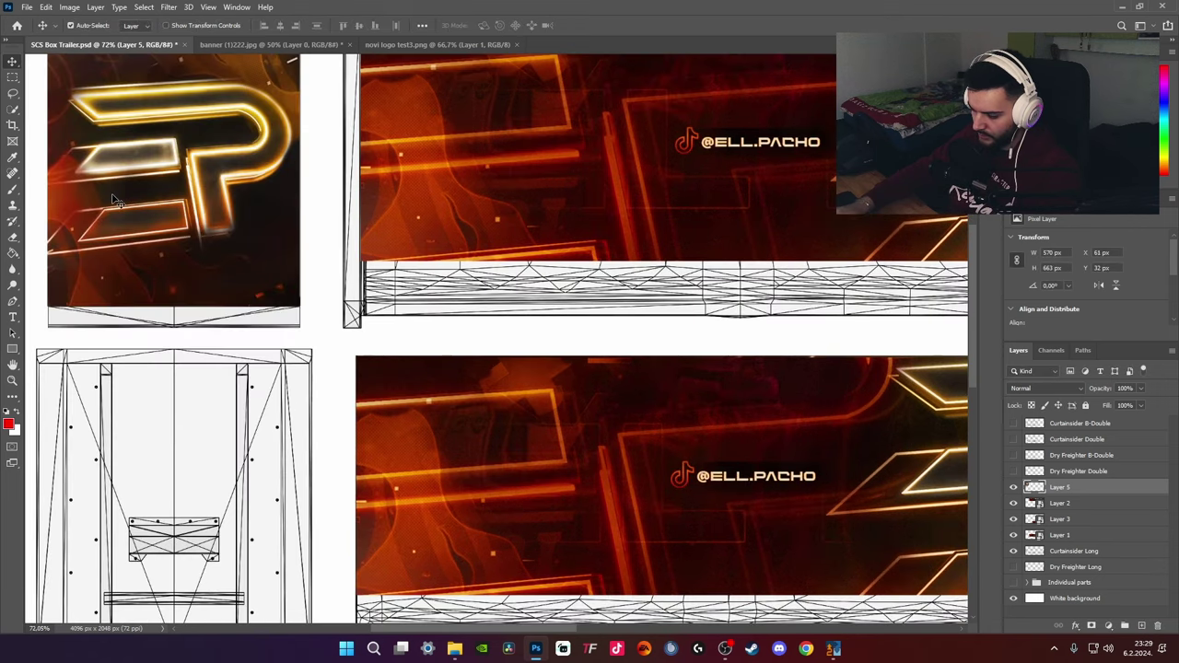
# Duplicate the logo artwork and place the copy over the lower end panel, aligned with the upper one
pyautogui.moveTo(138, 198); pyautogui.dragTo(296, 445)
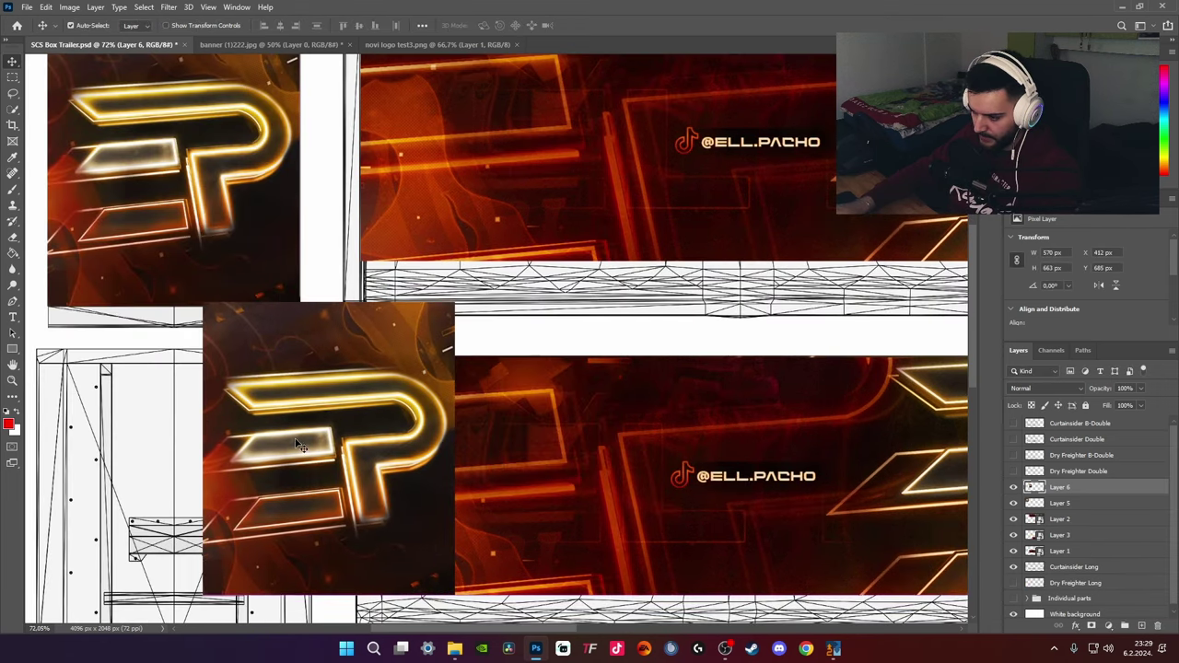
pyautogui.scroll(-3, 296, 442)
pyautogui.moveTo(344, 367); pyautogui.dragTo(191, 428)
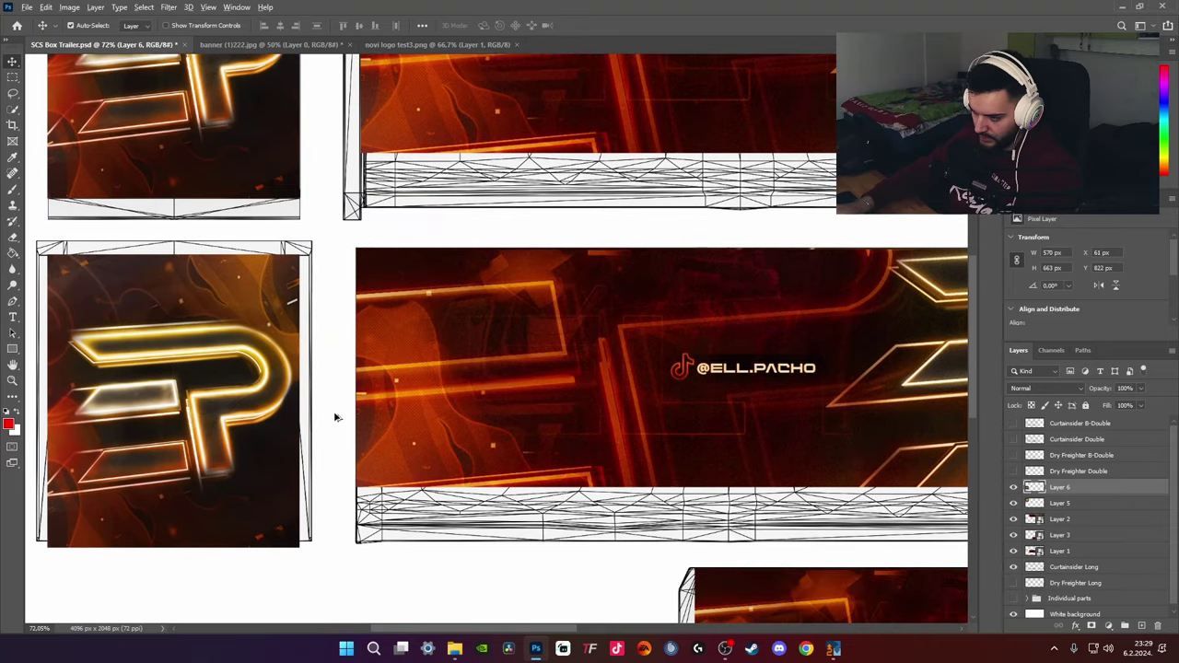
# Save the trailer template document with the artwork placed on its panels
pyautogui.scroll(-4, 387, 389)
pyautogui.scroll(-2, 364, 379)
pyautogui.press('ctrl')
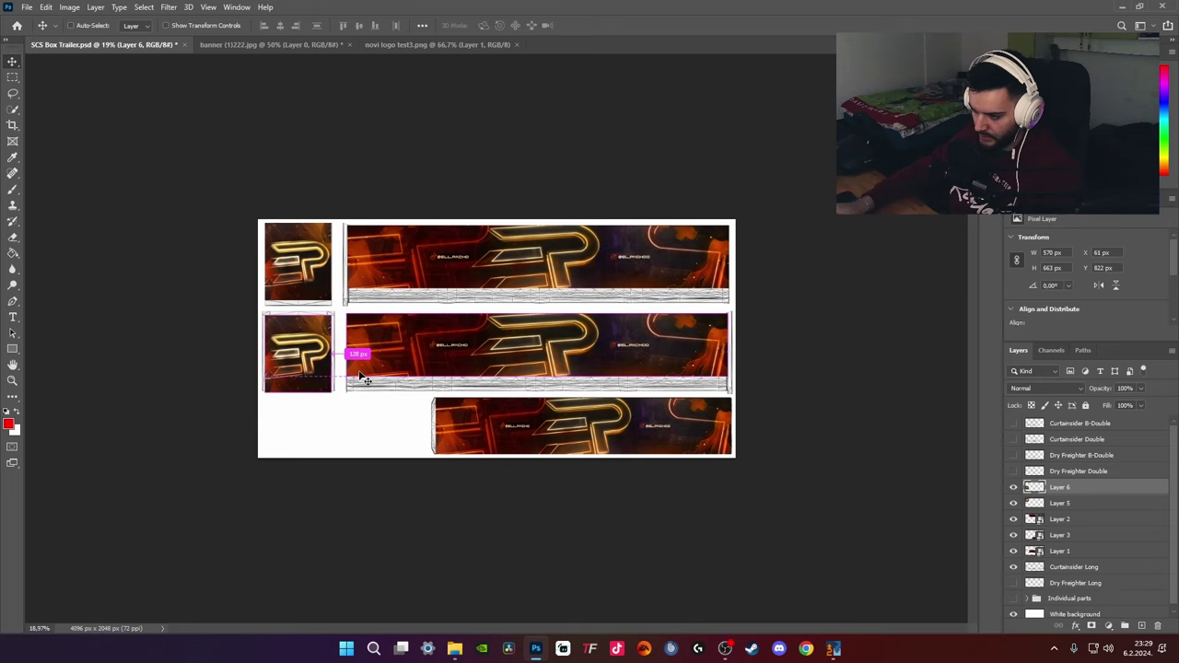
pyautogui.scroll(-3, 366, 378)
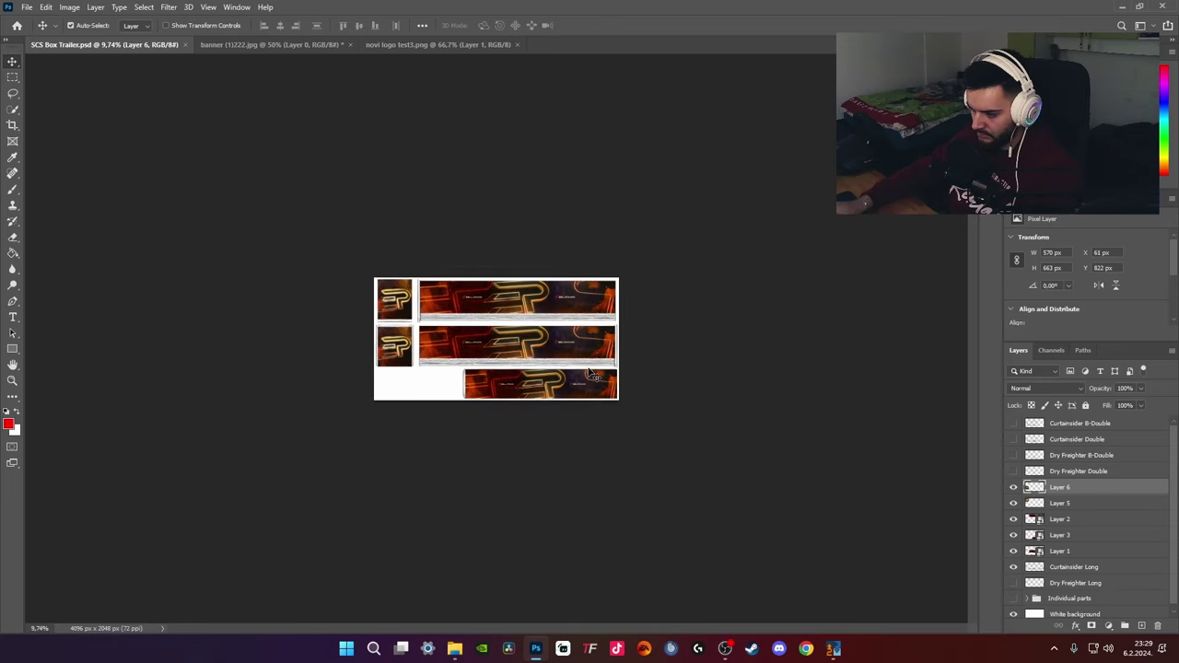
pyautogui.scroll(5, 613, 333)
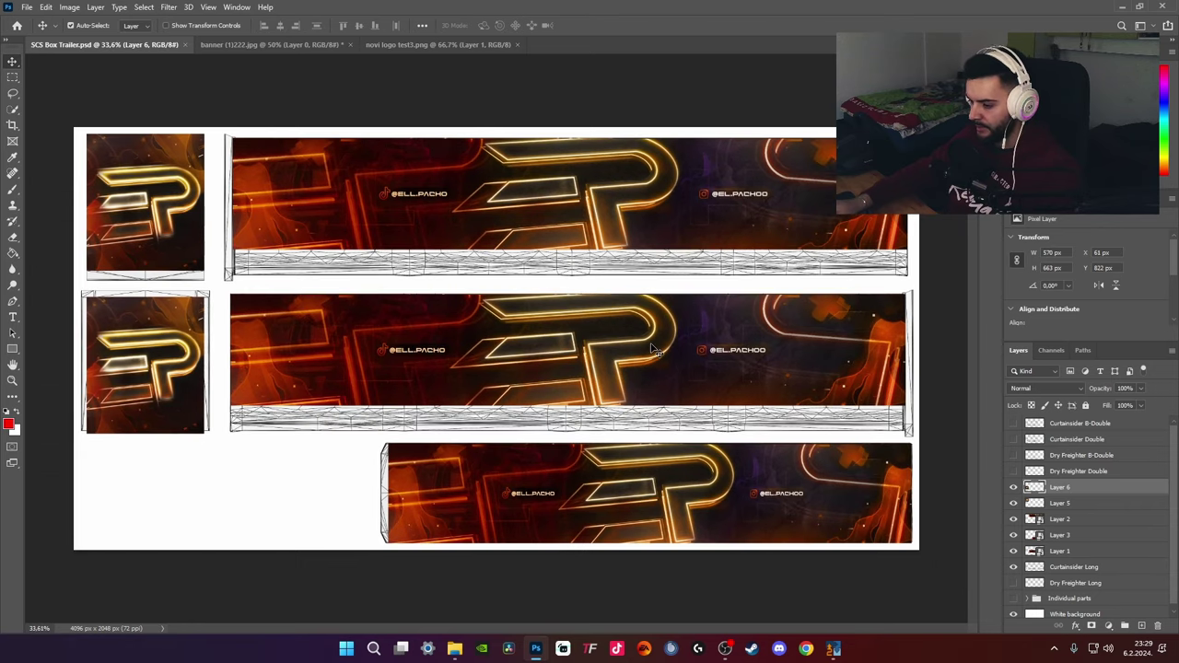
# Hide the White background and Curtainsider Long layers so only the artwork remains on a transparent canvas
pyautogui.click(1013, 613)
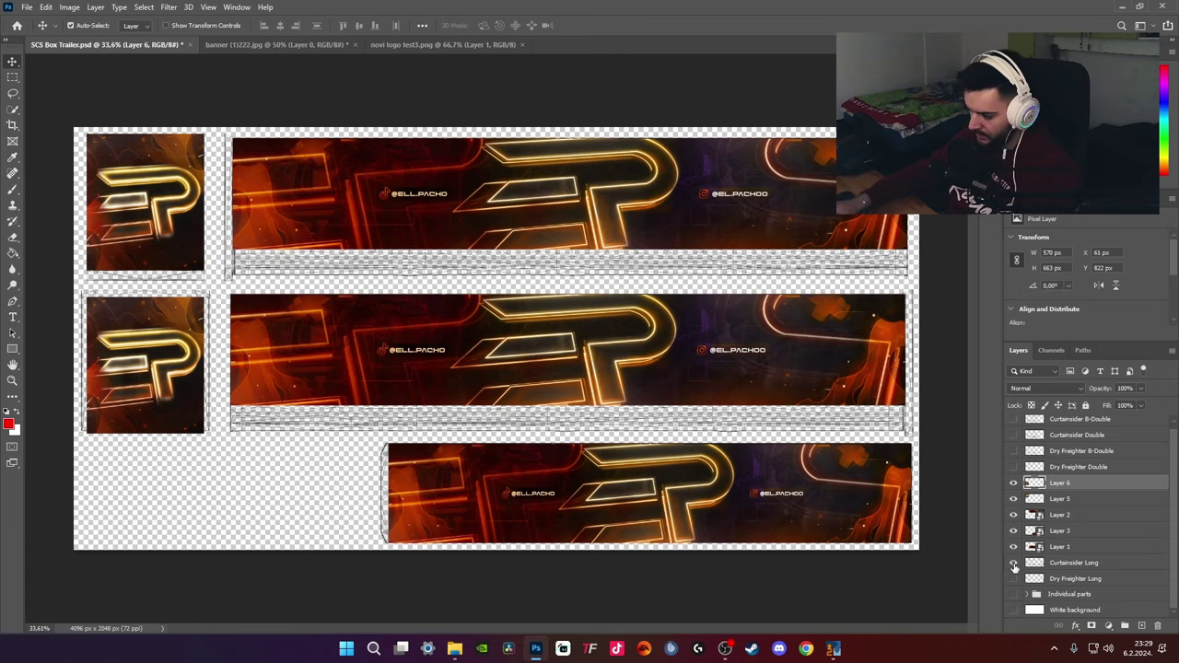
pyautogui.click(1013, 562)
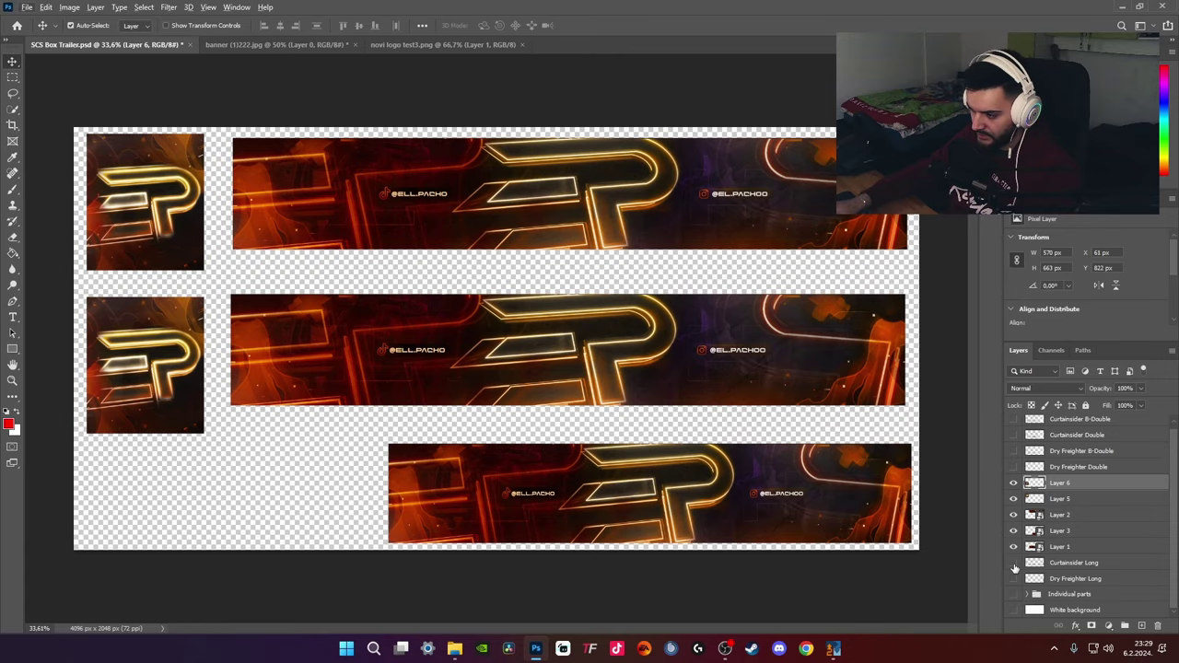
pyautogui.scroll(-3, 645, 424)
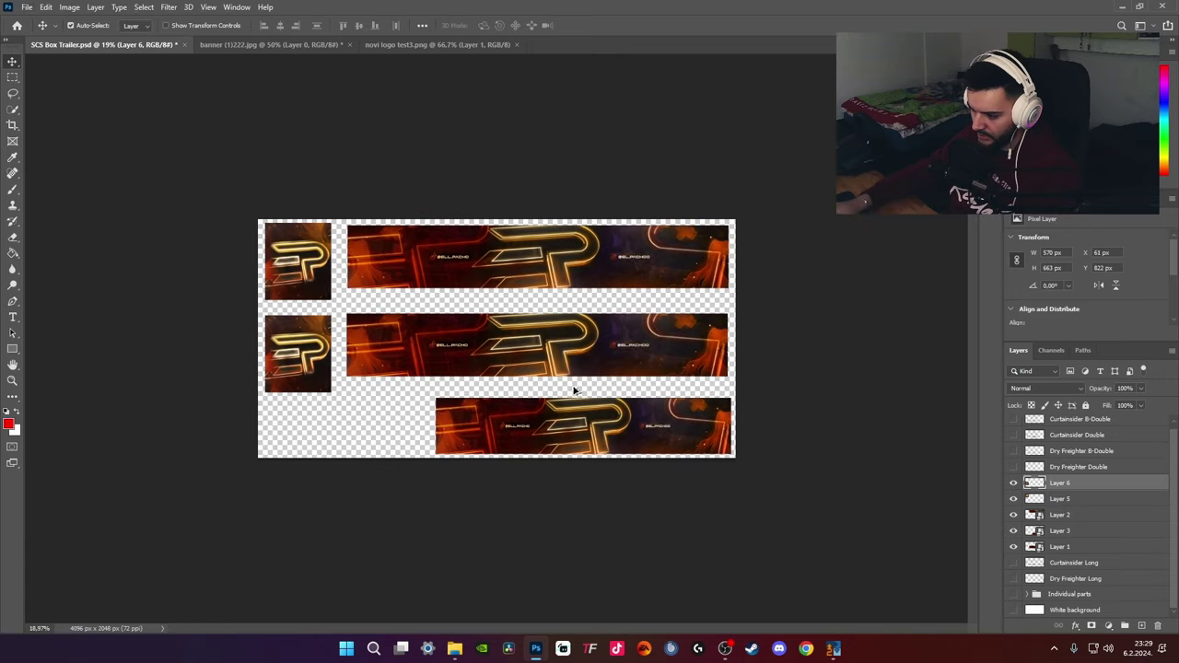
pyautogui.scroll(2, 495, 341)
pyautogui.scroll(1, 407, 353)
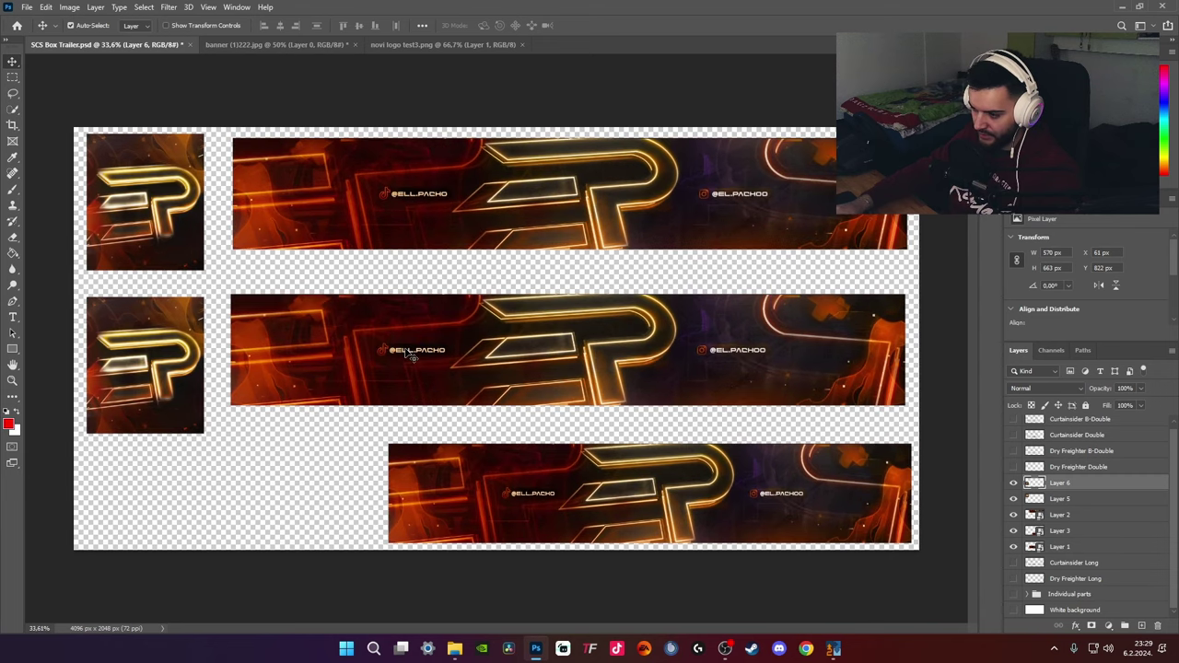
pyautogui.scroll(-1, 410, 355)
# Start a PNG export of the artwork and create a Desktop folder named "ets2 pacho" as its destination
pyautogui.click(26, 7)
pyautogui.moveTo(128, 185)
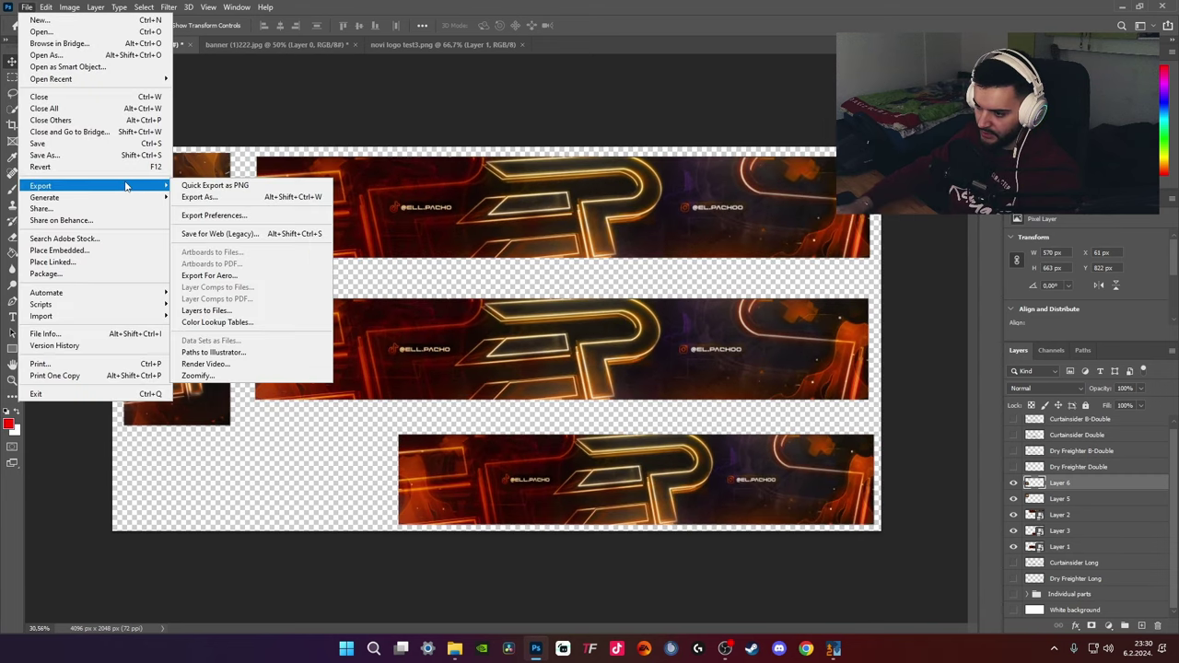
pyautogui.click(234, 191)
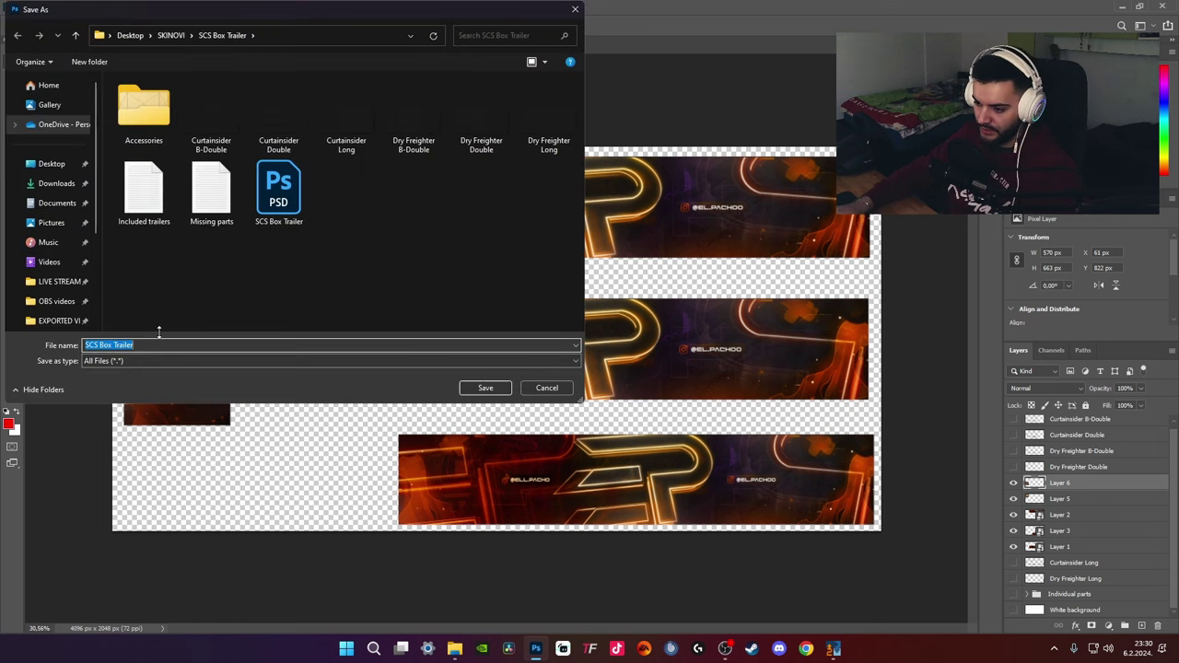
pyautogui.click(53, 168)
pyautogui.rightClick(379, 299)
pyautogui.moveTo(433, 418)
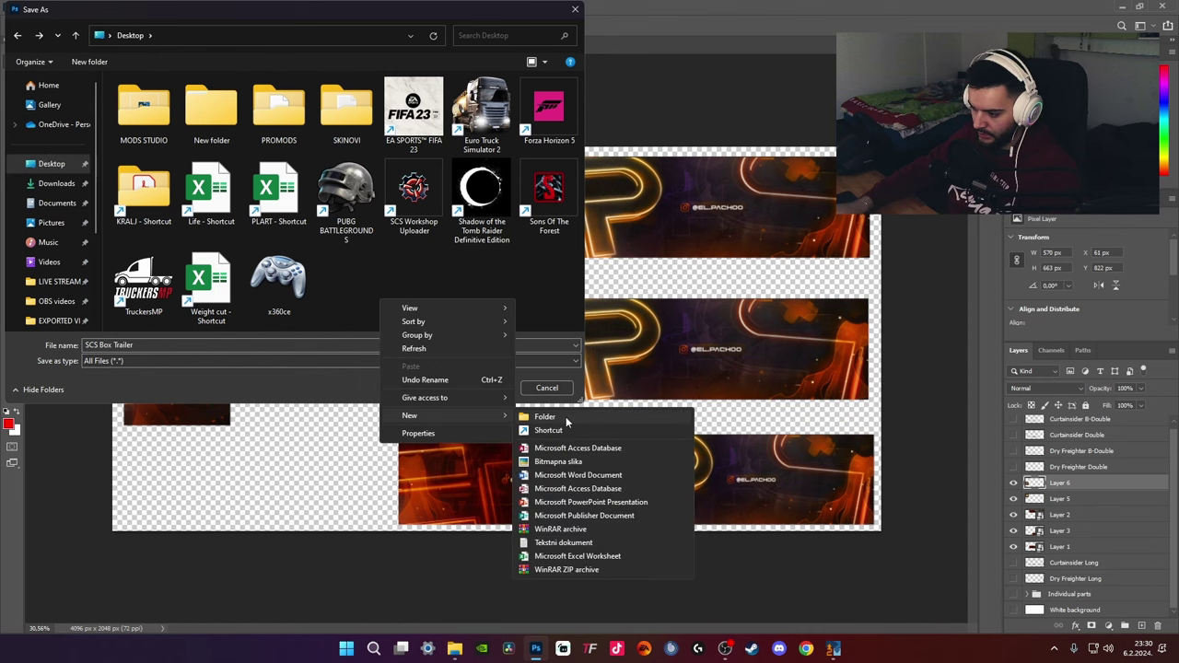
pyautogui.click(567, 419)
pyautogui.write('ets2 pacho')
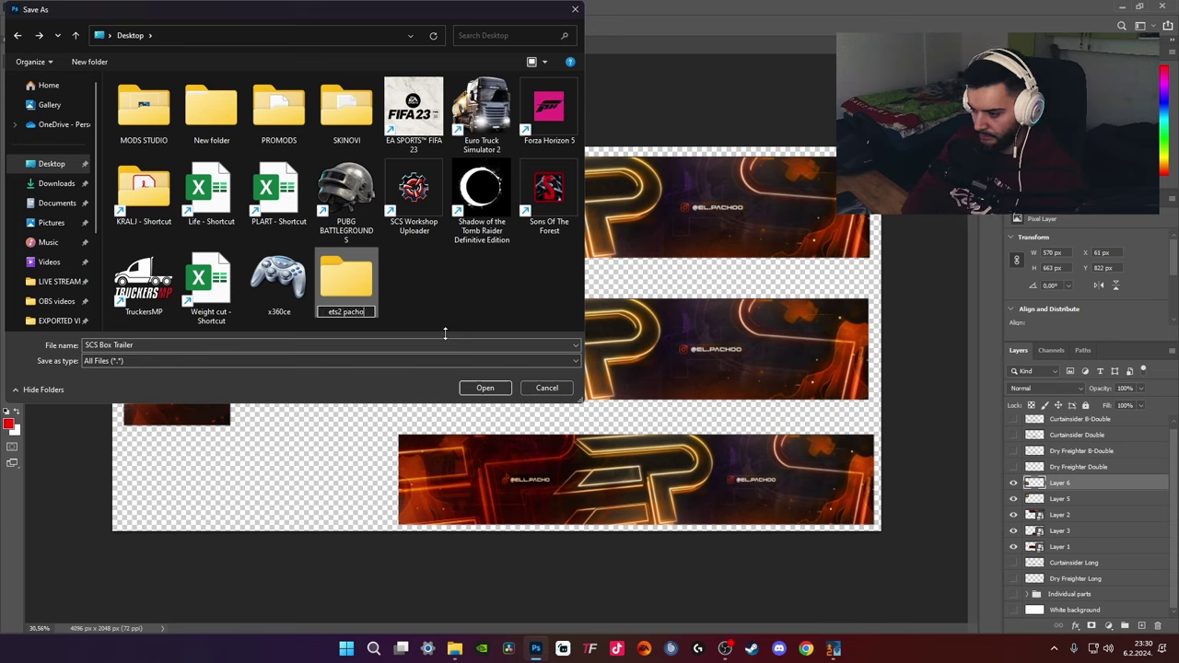
pyautogui.press('Return')
pyautogui.press('Return')
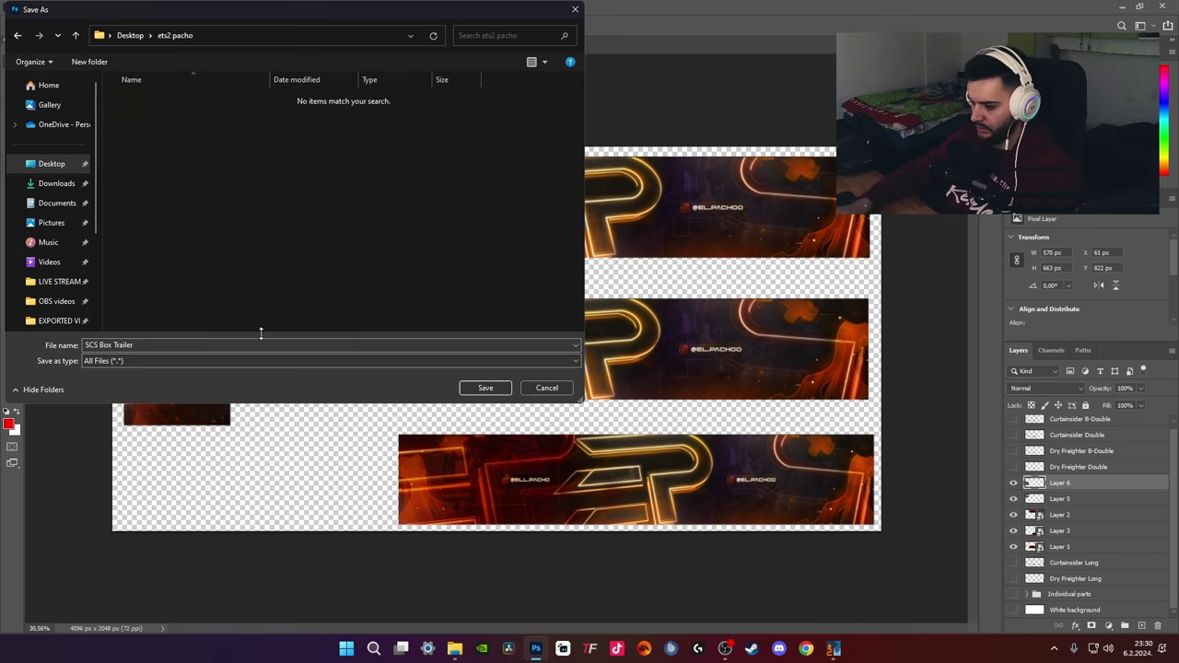
# Name the exported PNG "banner skin" and save it in the ets2 pacho folder
pyautogui.click(246, 344)
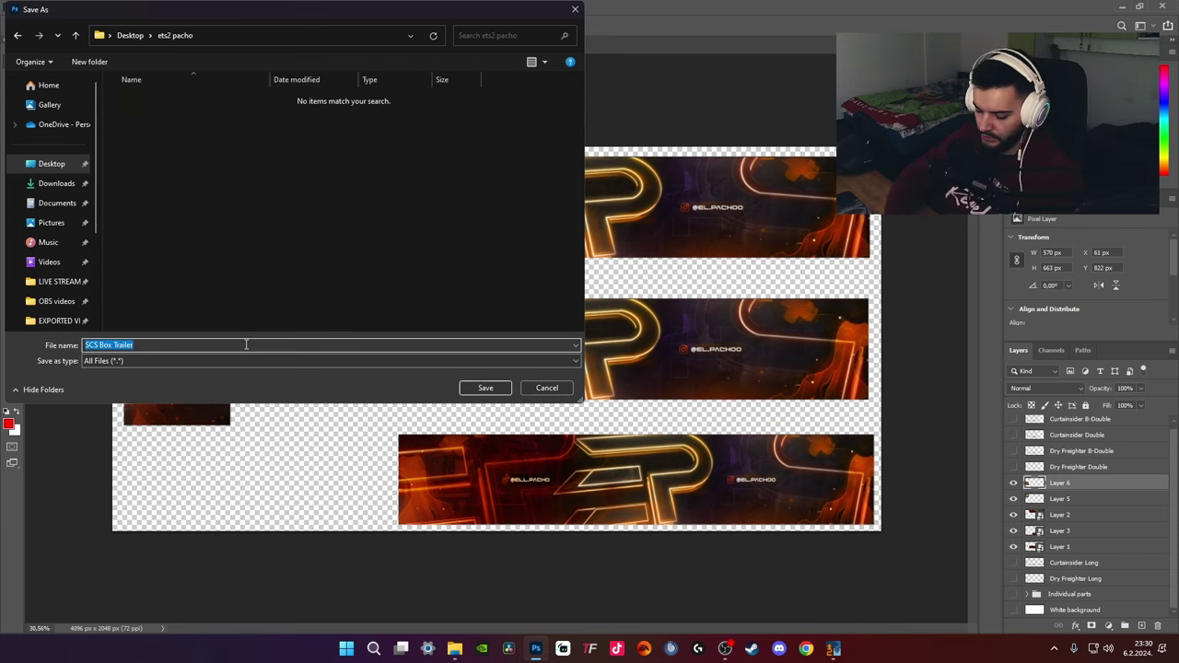
pyautogui.write('ban')
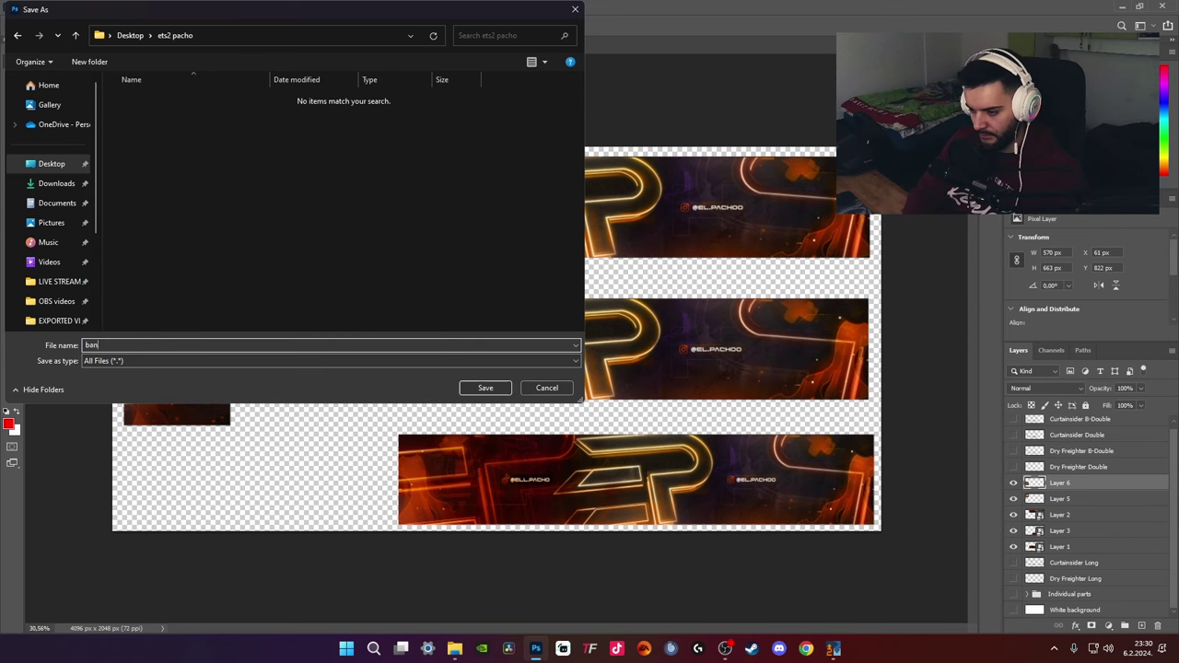
pyautogui.write('ner skin')
pyautogui.press('Return')
# Open the ets2 pacho folder on the desktop, preview the banner skin image and close both
pyautogui.doubleClick(21, 509)
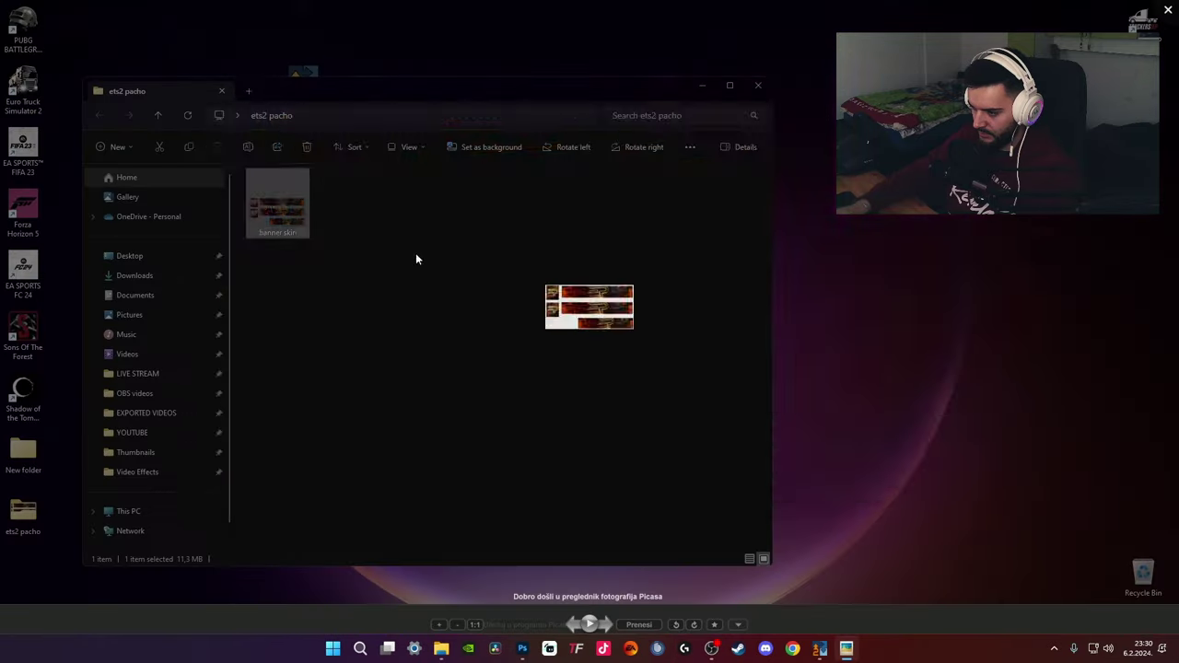
pyautogui.press('Escape')
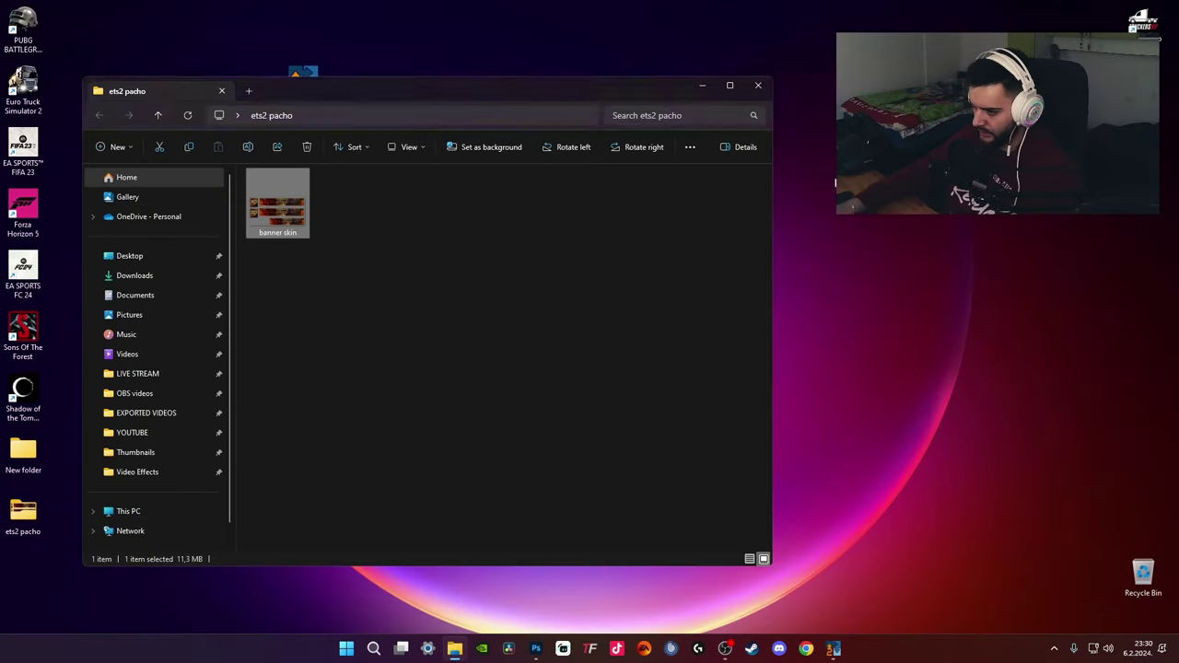
pyautogui.click(337, 249)
pyautogui.hotkey('alt', 'F4')
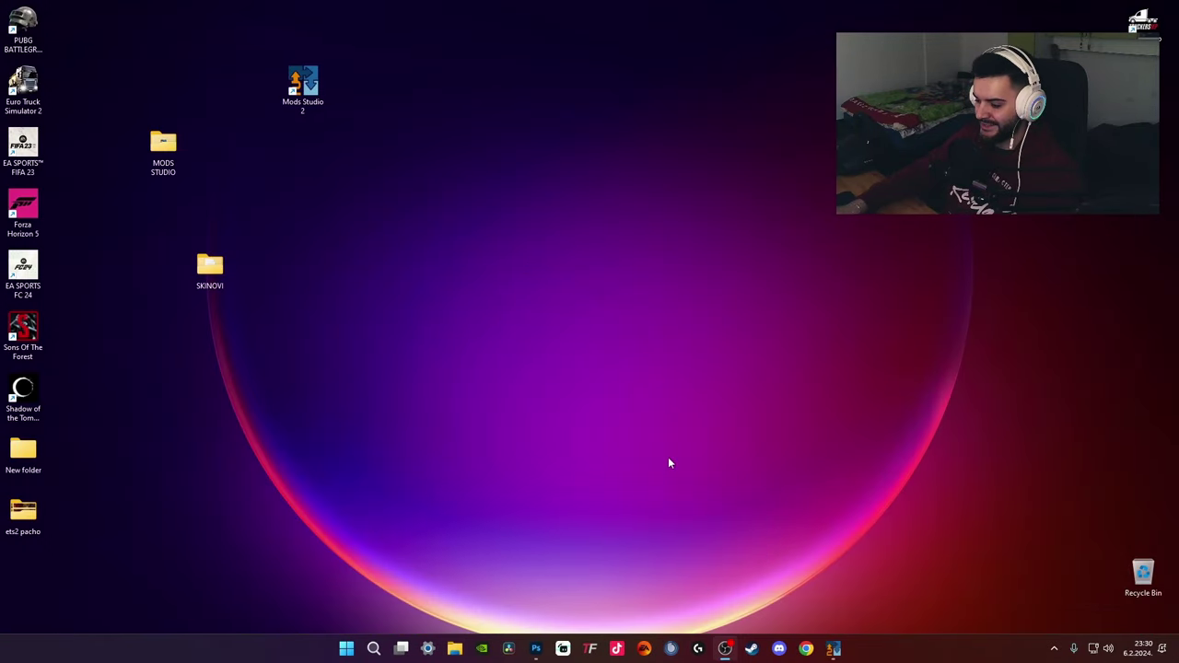
# Switch to Mods Studio 2, check the trailer selection and set the skin's internal name to elpacho_skin
pyautogui.click(833, 650)
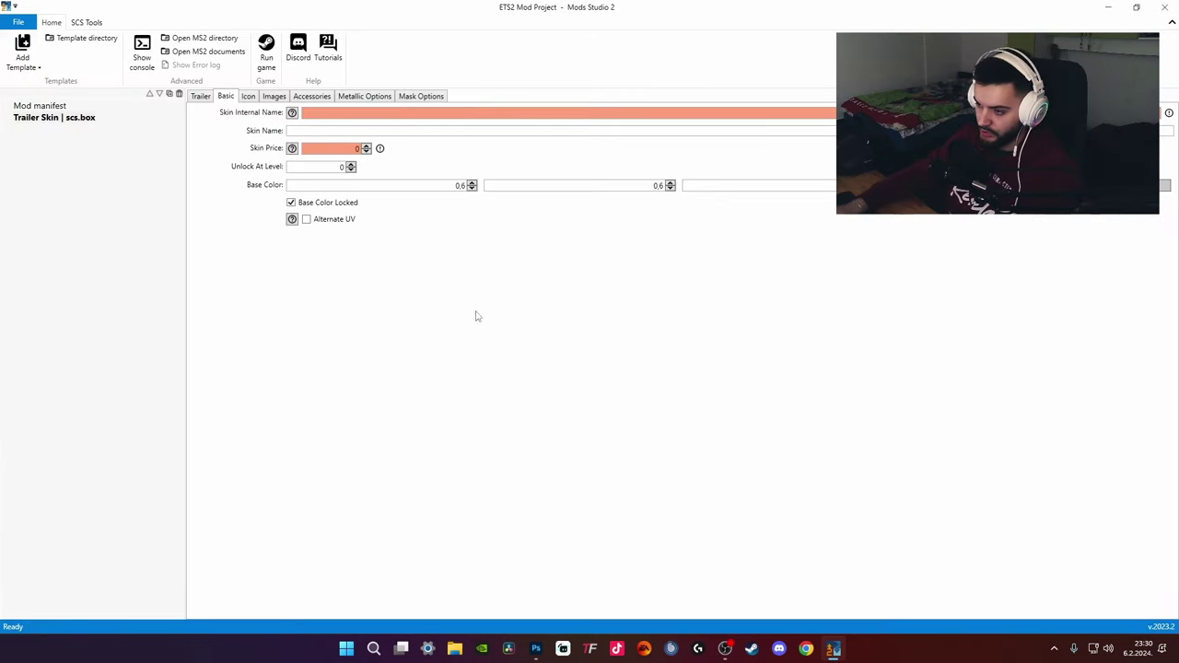
pyautogui.click(200, 95)
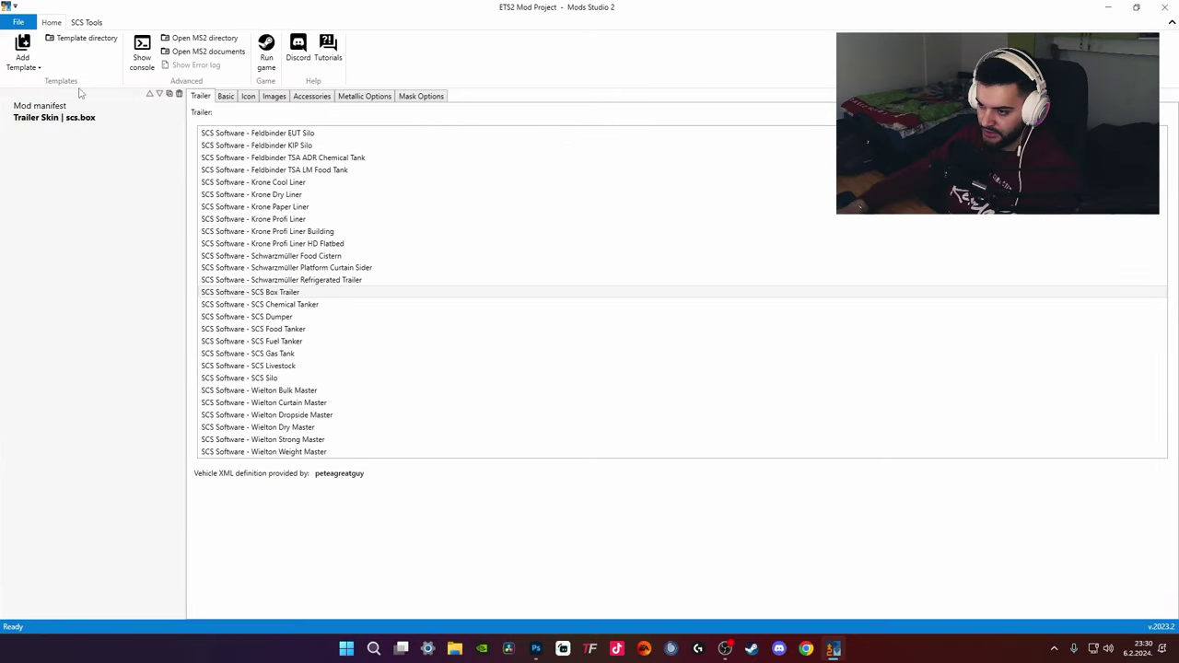
pyautogui.click(224, 98)
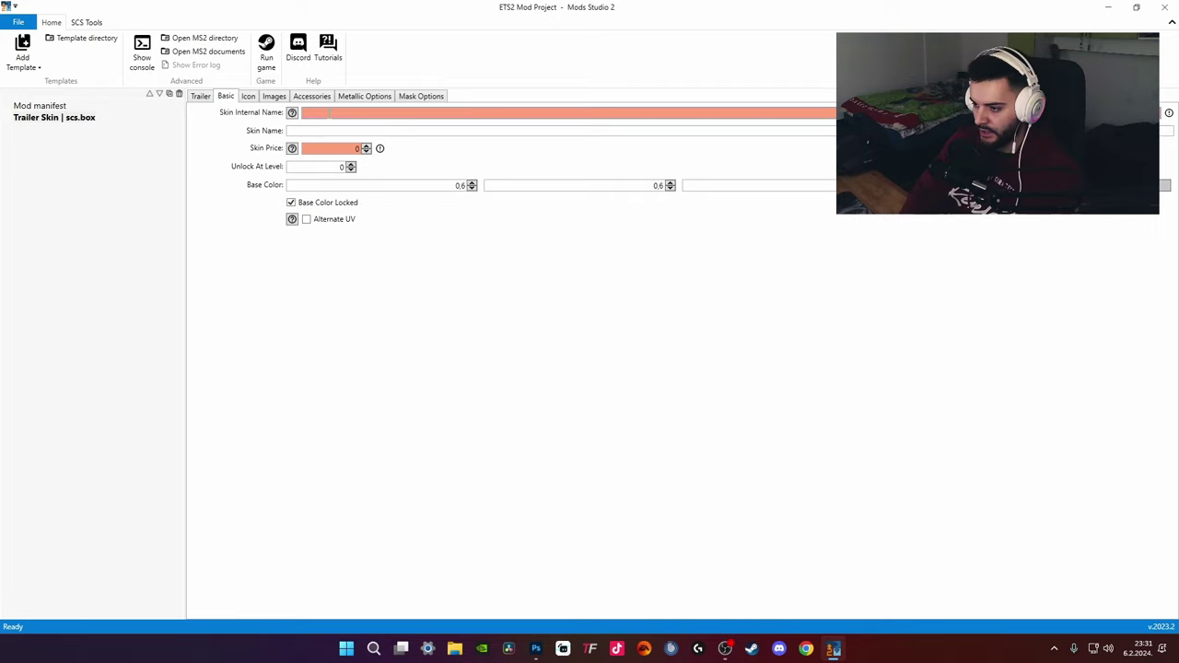
pyautogui.write('e')
pyautogui.press('BackSpace')
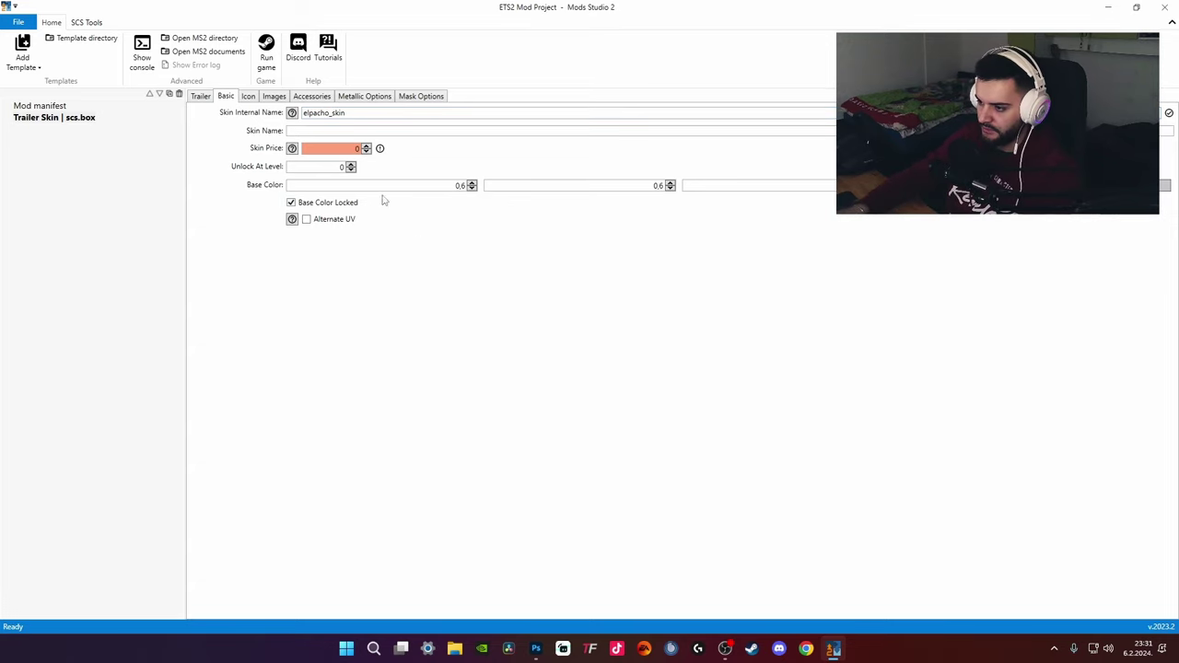
# Set the skin name to "El Pacho Skin" and the skin price to 5000
pyautogui.write('El Pacho Skin')
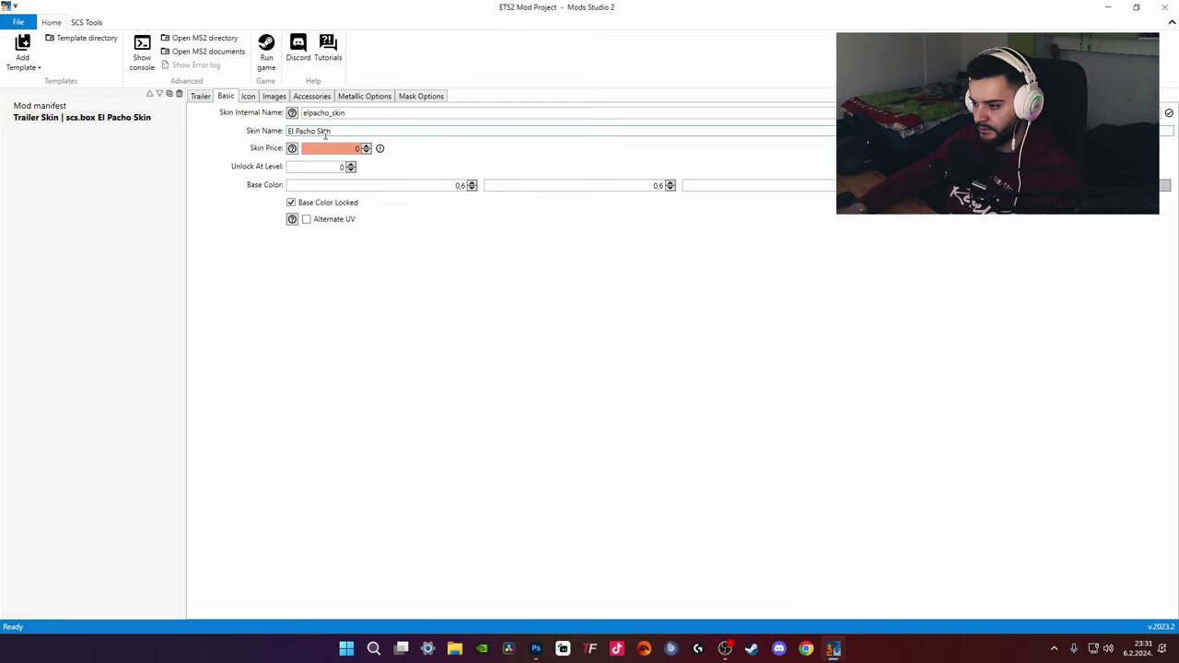
pyautogui.press('Tab')
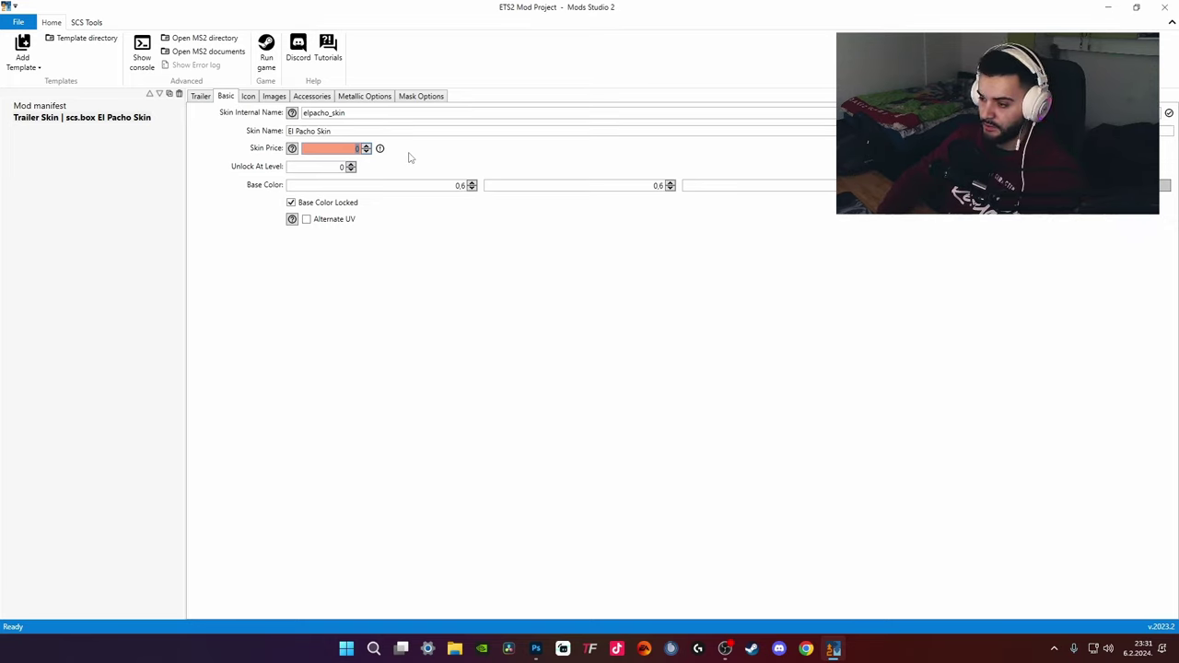
pyautogui.write('5000')
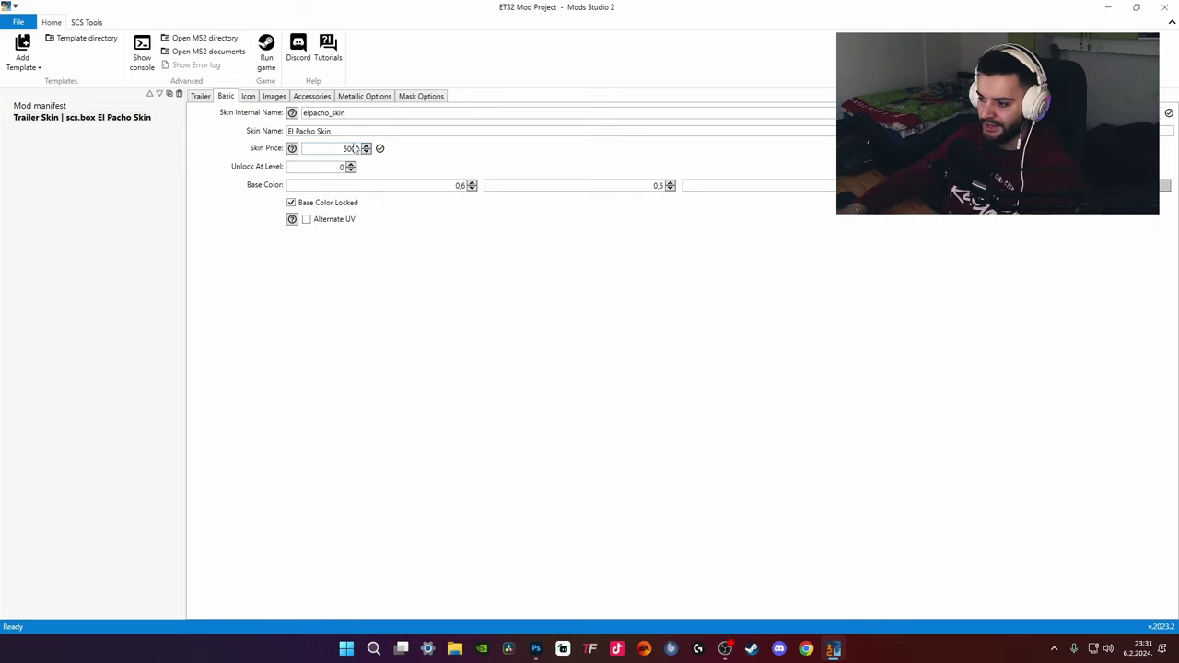
# Check the file path of the skin's default icon and open the MODS STUDIO folder on the desktop
pyautogui.click(248, 97)
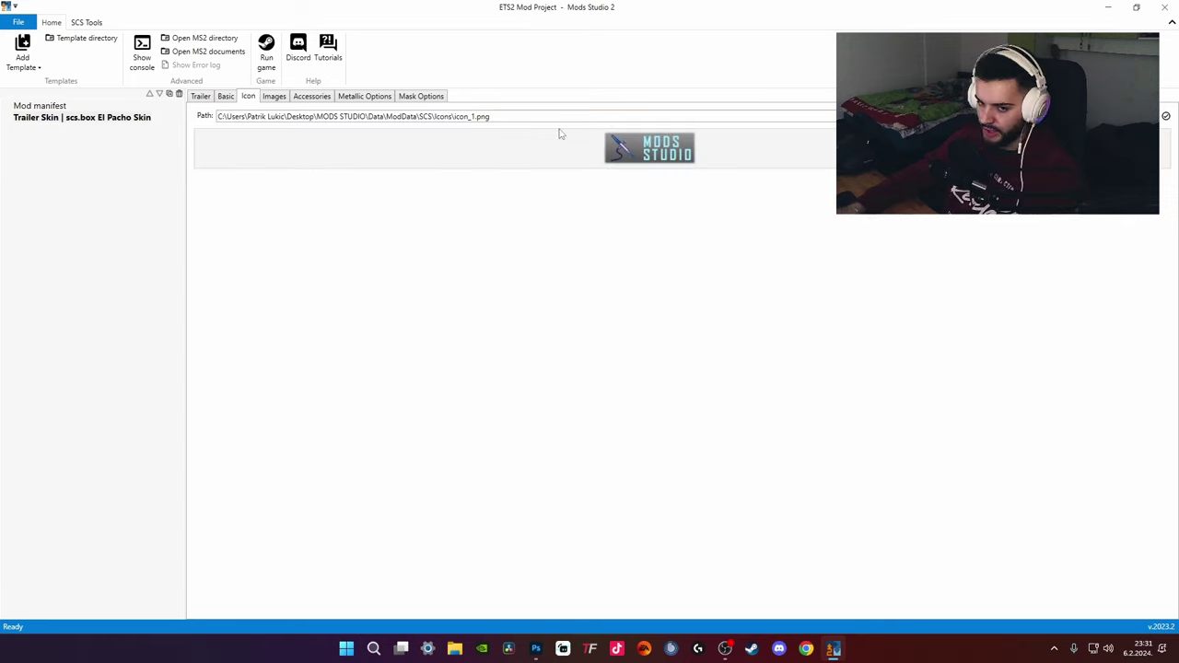
pyautogui.moveTo(510, 117); pyautogui.dragTo(214, 117)
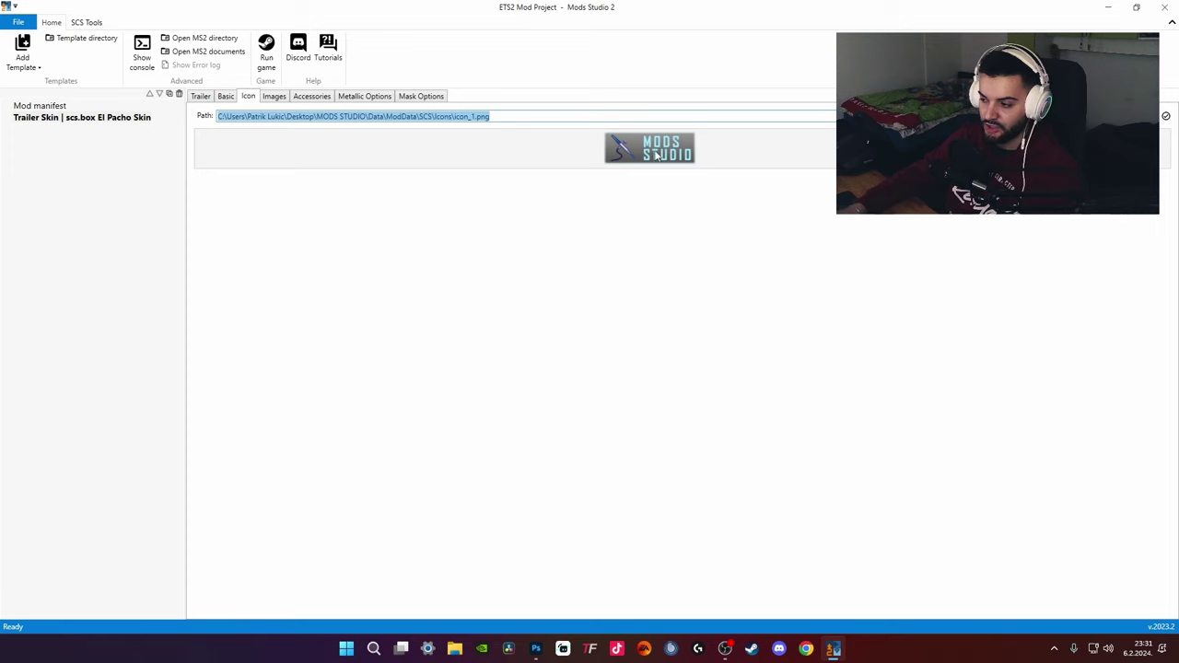
pyautogui.press('super+e')
pyautogui.click(186, 377)
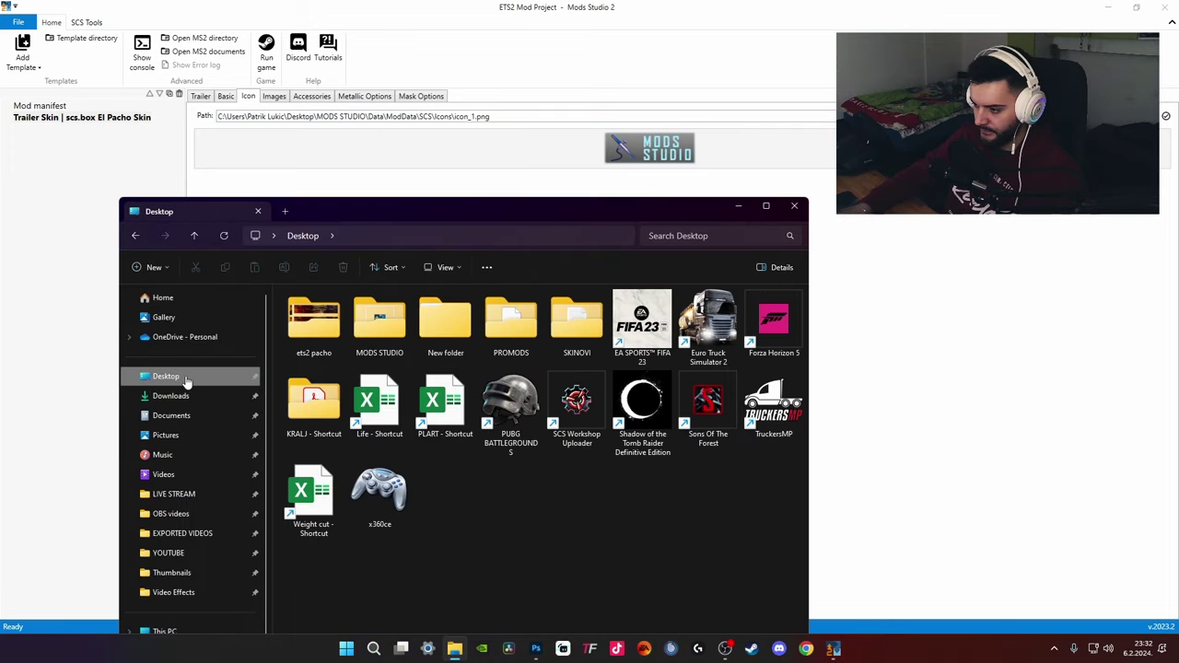
pyautogui.click(385, 327)
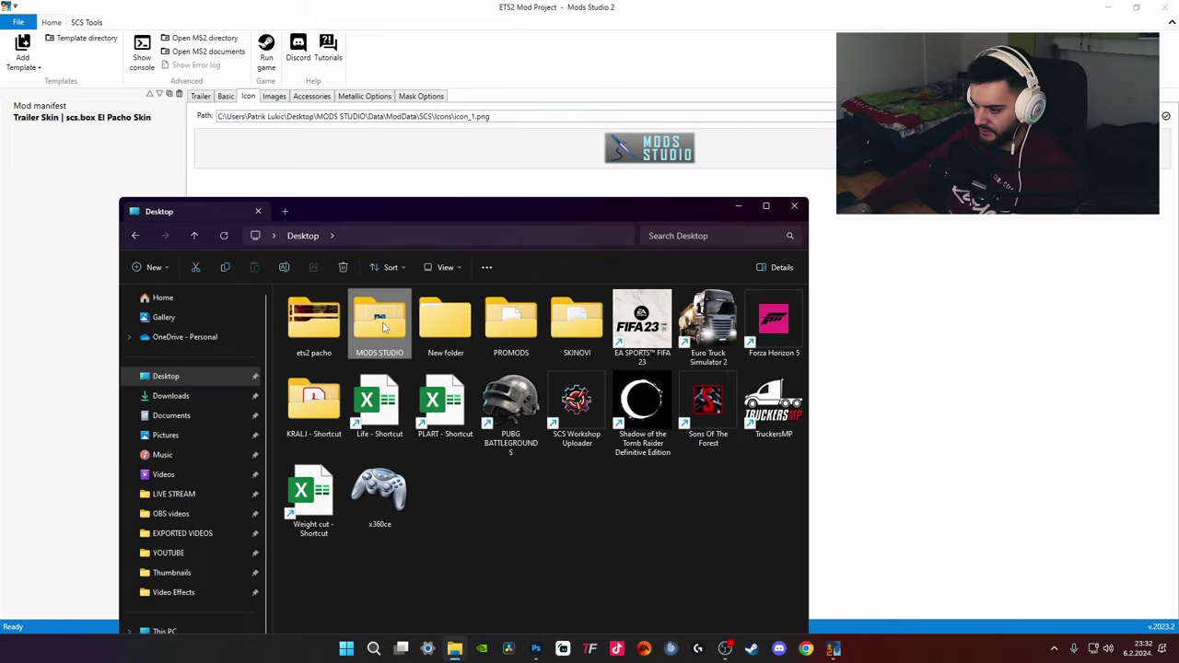
pyautogui.doubleClick(385, 327)
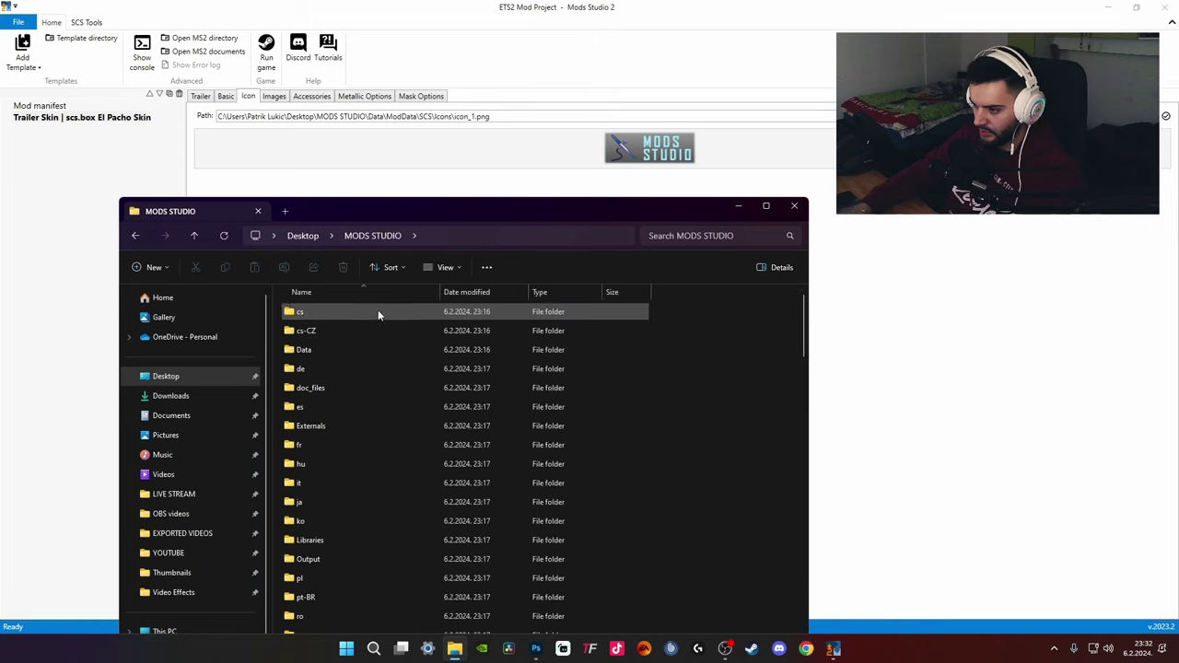
# Browse to Data > ModData > SCS > Icons and select the icon_1 image
pyautogui.doubleClick(342, 349)
pyautogui.doubleClick(336, 313)
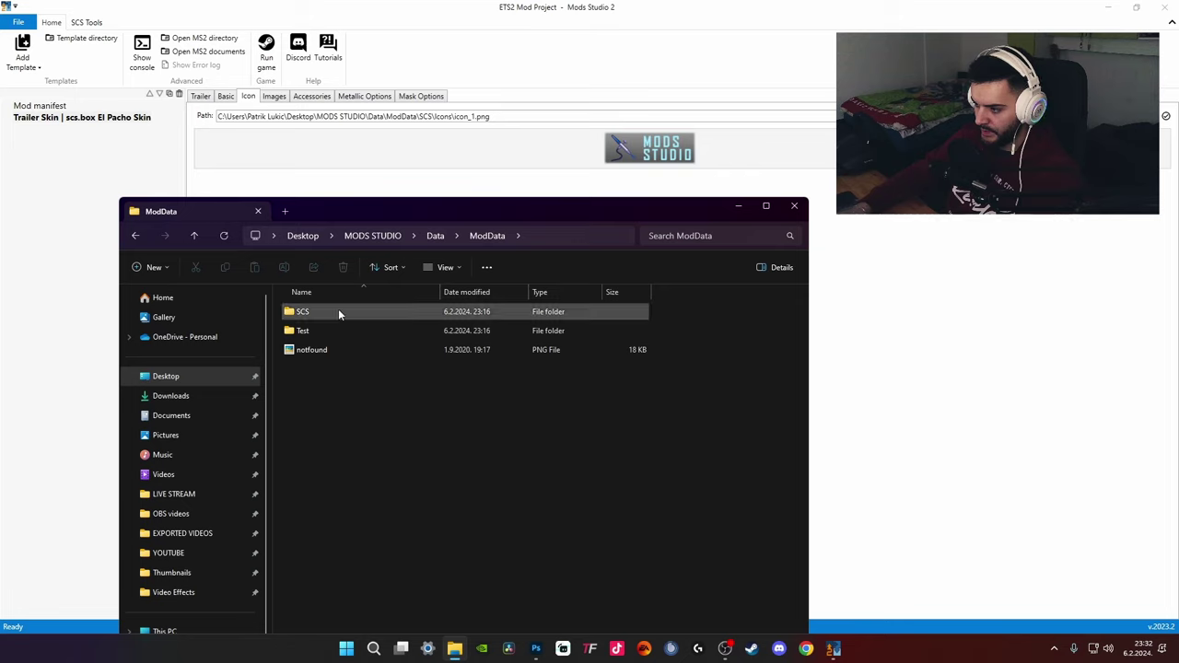
pyautogui.doubleClick(338, 311)
pyautogui.click(321, 350)
pyautogui.doubleClick(320, 348)
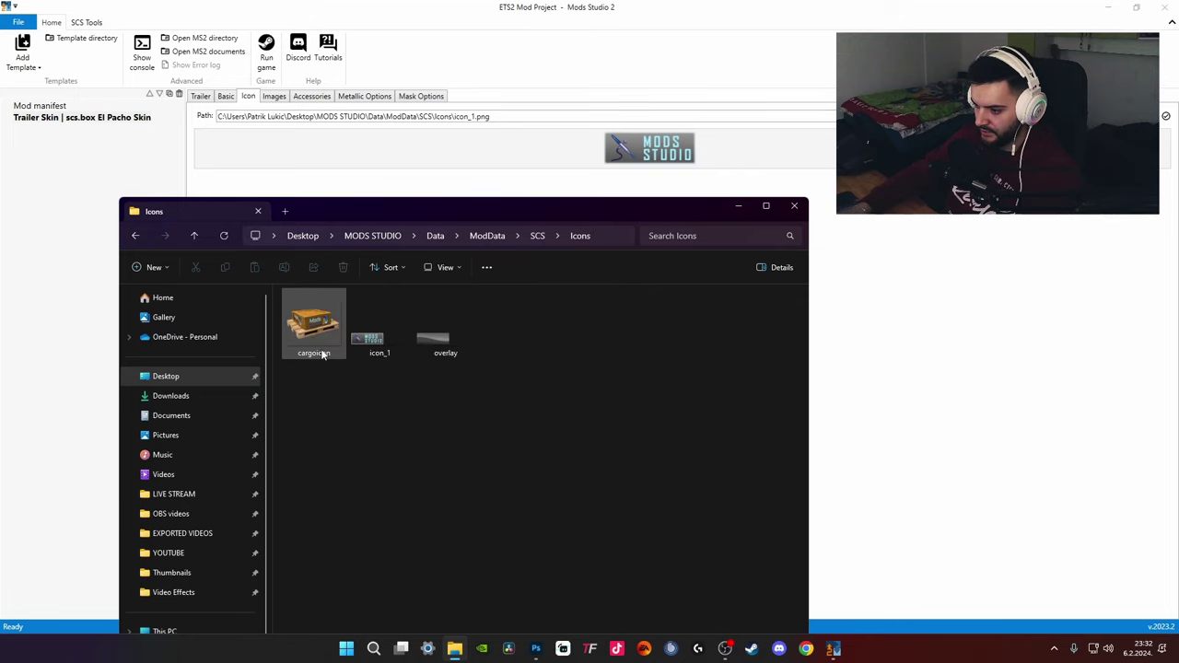
pyautogui.click(380, 331)
pyautogui.moveTo(528, 420); pyautogui.dragTo(617, 47)
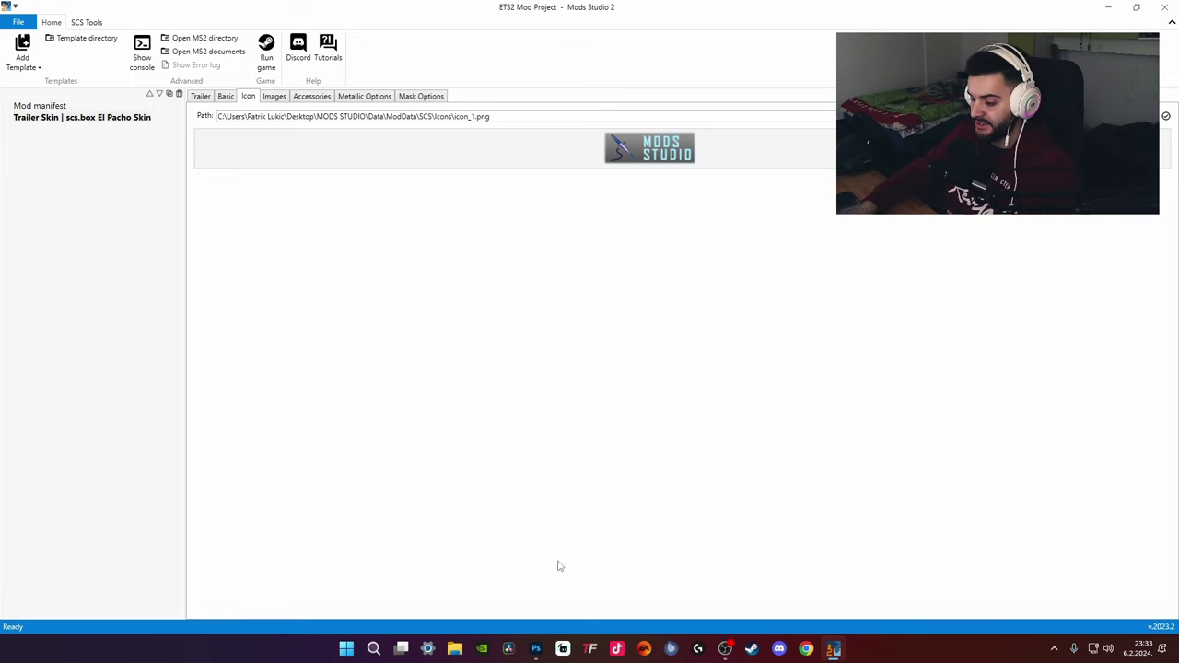
# Switch to Photoshop and compare the icon_1.png and overlay.png template images
pyautogui.click(535, 649)
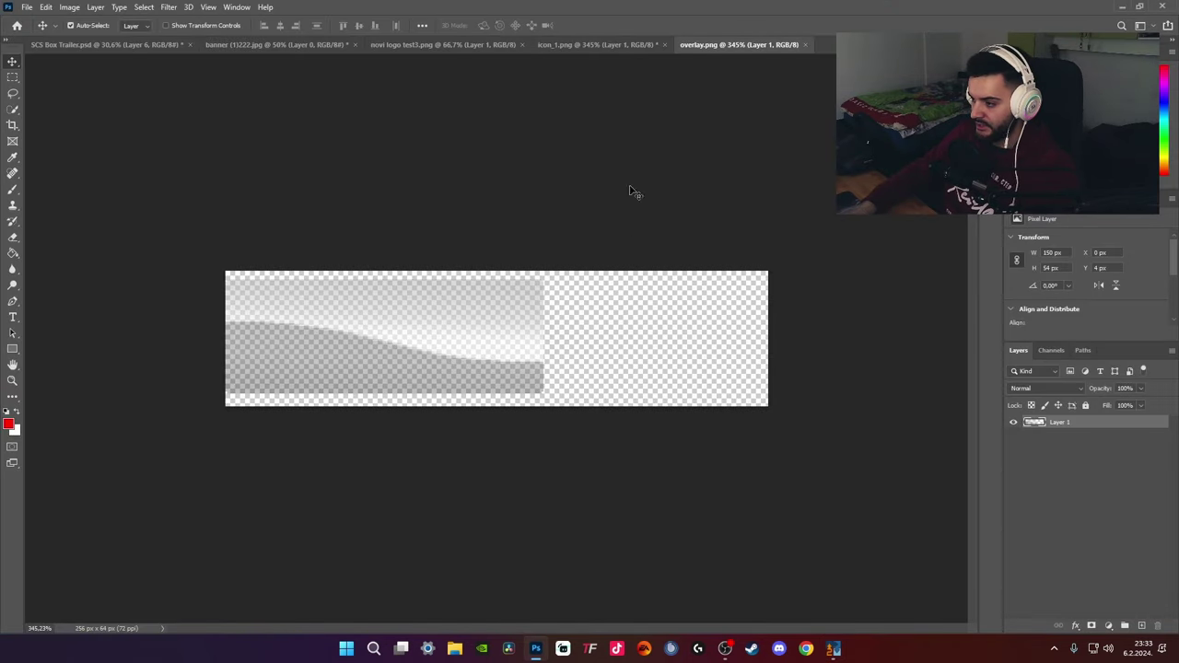
pyautogui.click(588, 44)
pyautogui.scroll(1, 390, 273)
pyautogui.scroll(1, 392, 276)
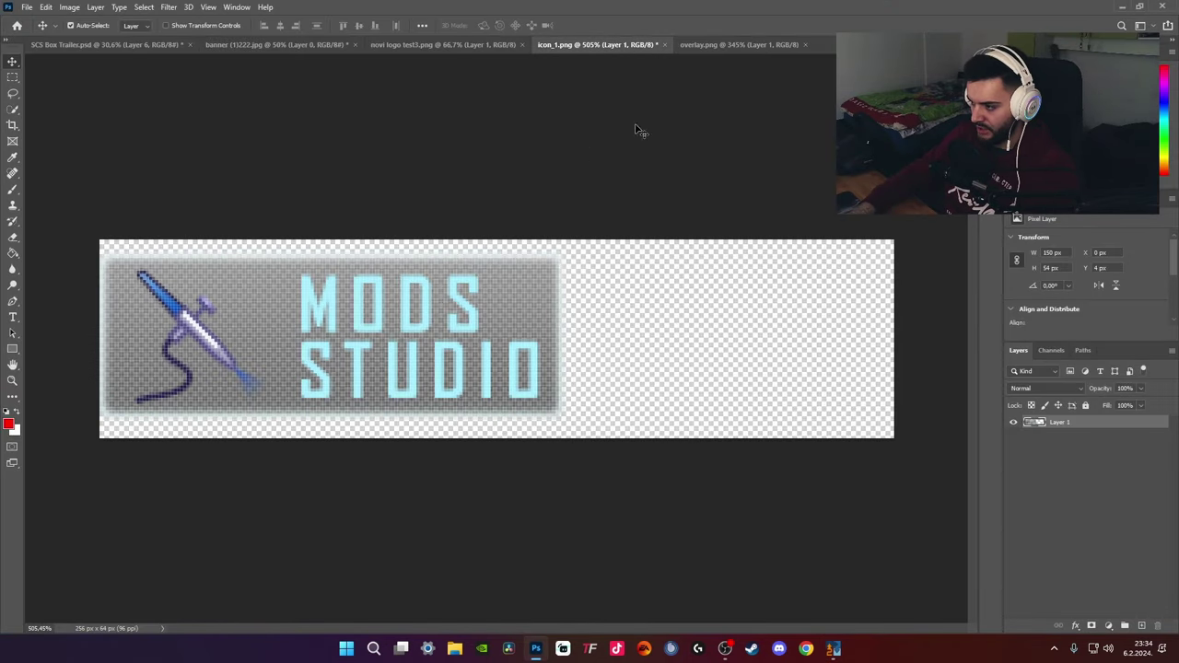
pyautogui.click(712, 46)
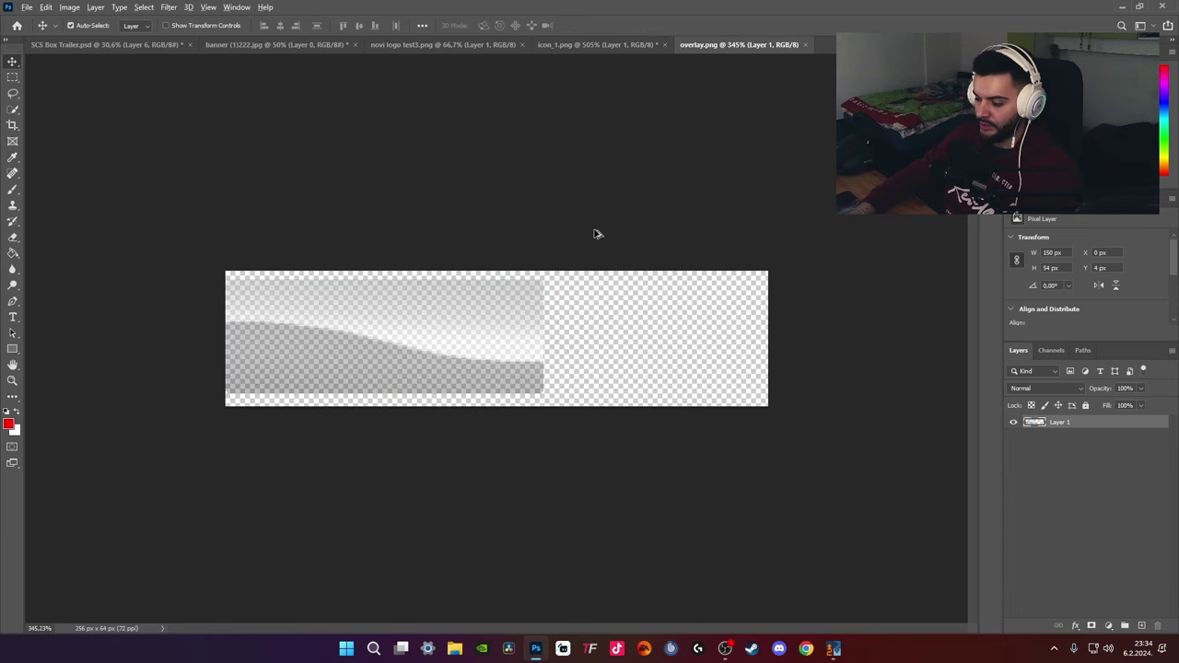
pyautogui.scroll(1, 589, 221)
pyautogui.click(581, 44)
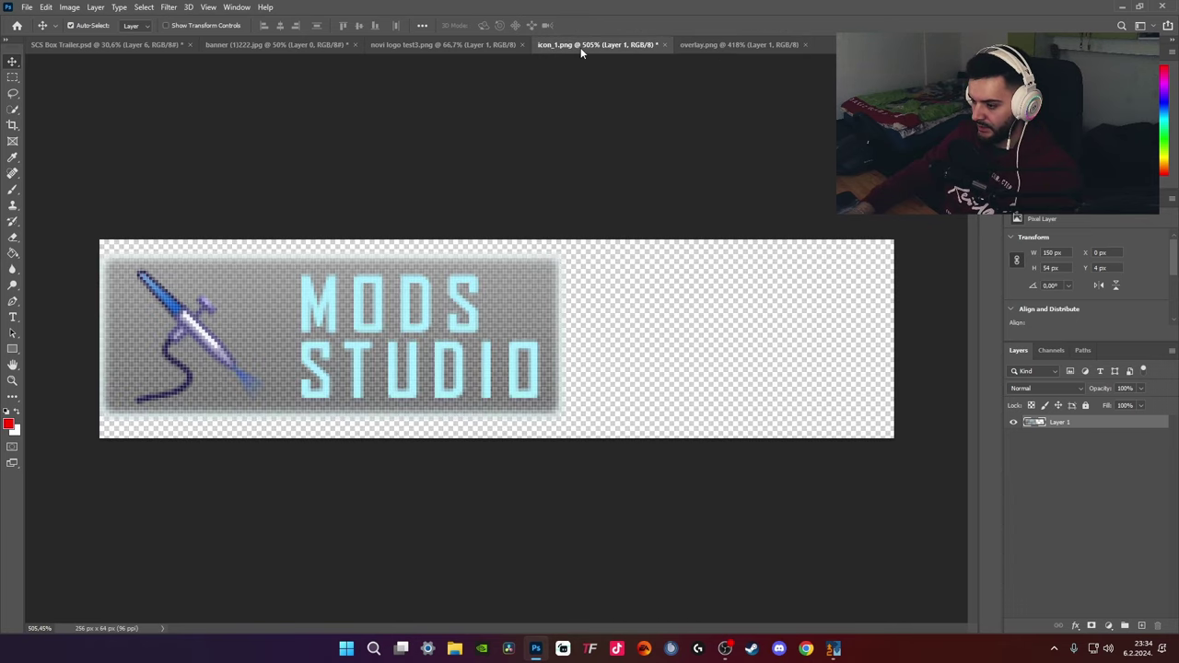
pyautogui.scroll(-2, 138, 154)
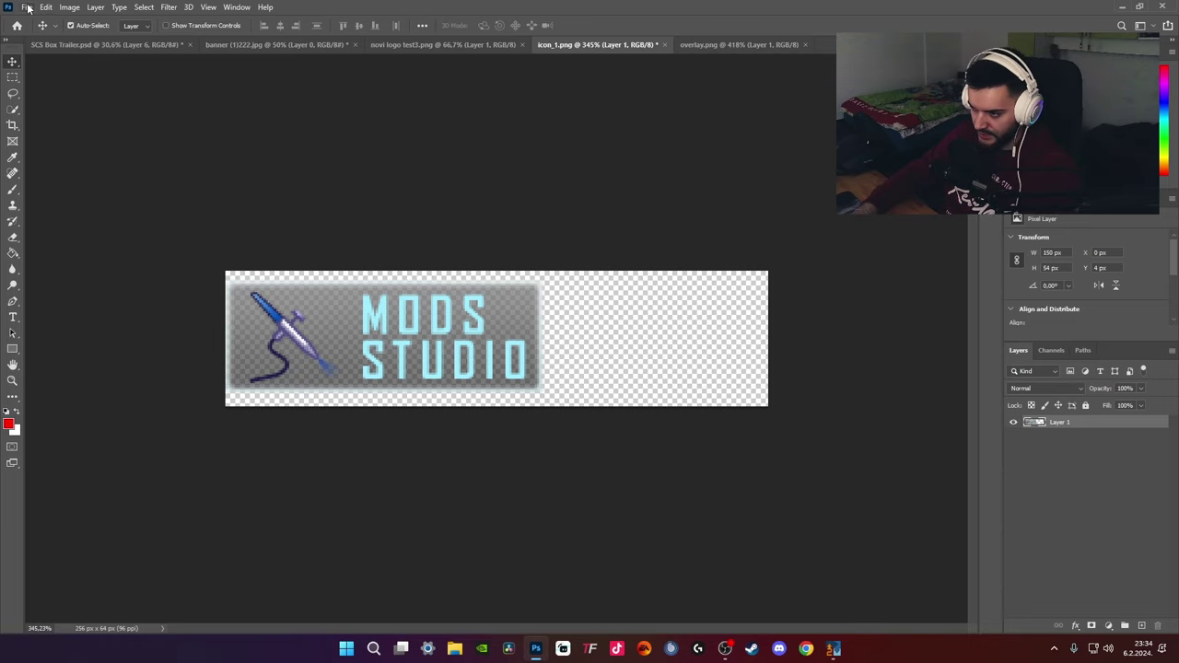
# Bring the banner artwork into overlay.png and scale it down to fit the overlay area
pyautogui.click(288, 44)
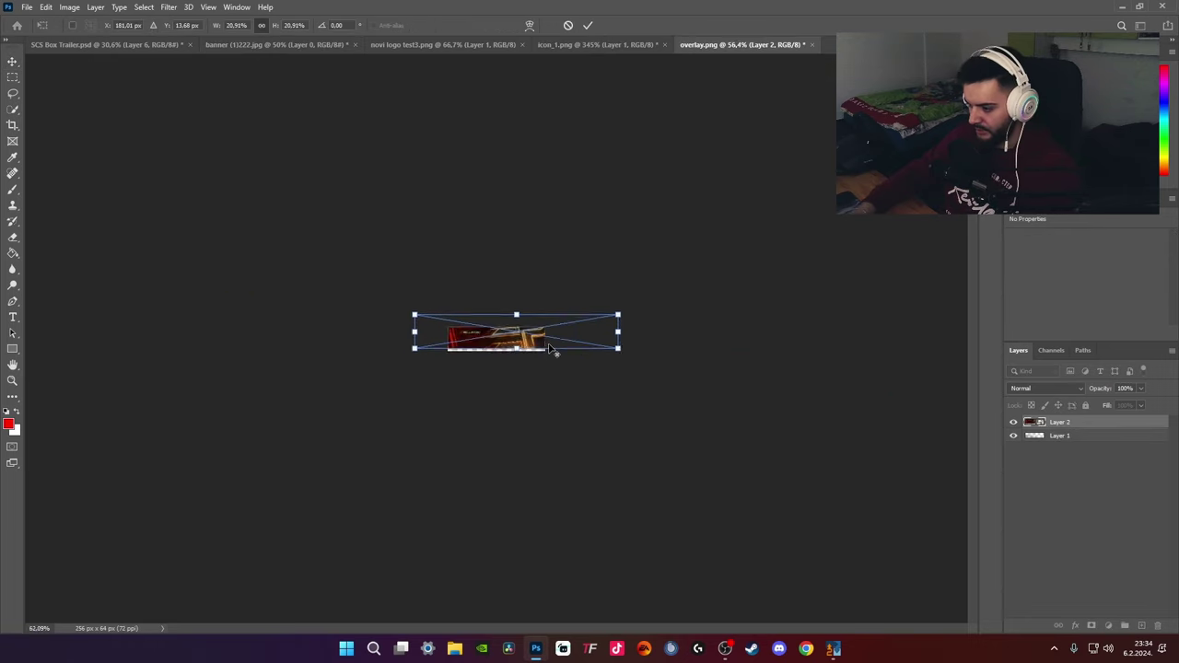
pyautogui.scroll(7, 562, 341)
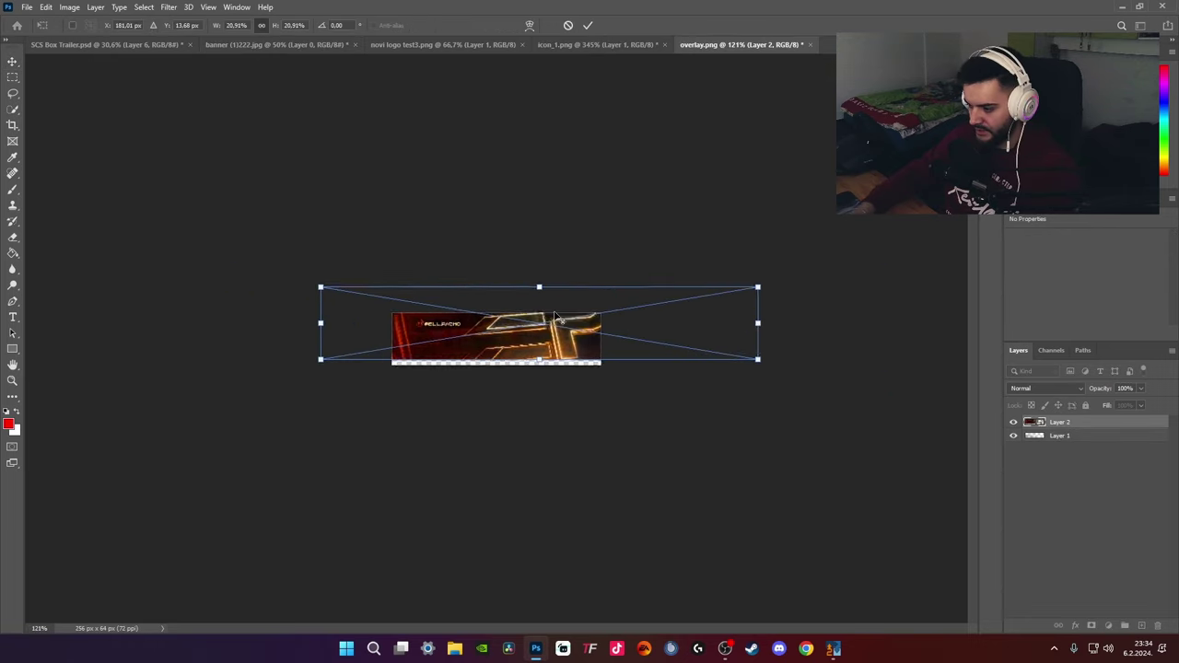
pyautogui.moveTo(573, 247); pyautogui.dragTo(574, 316)
pyautogui.scroll(6, 580, 337)
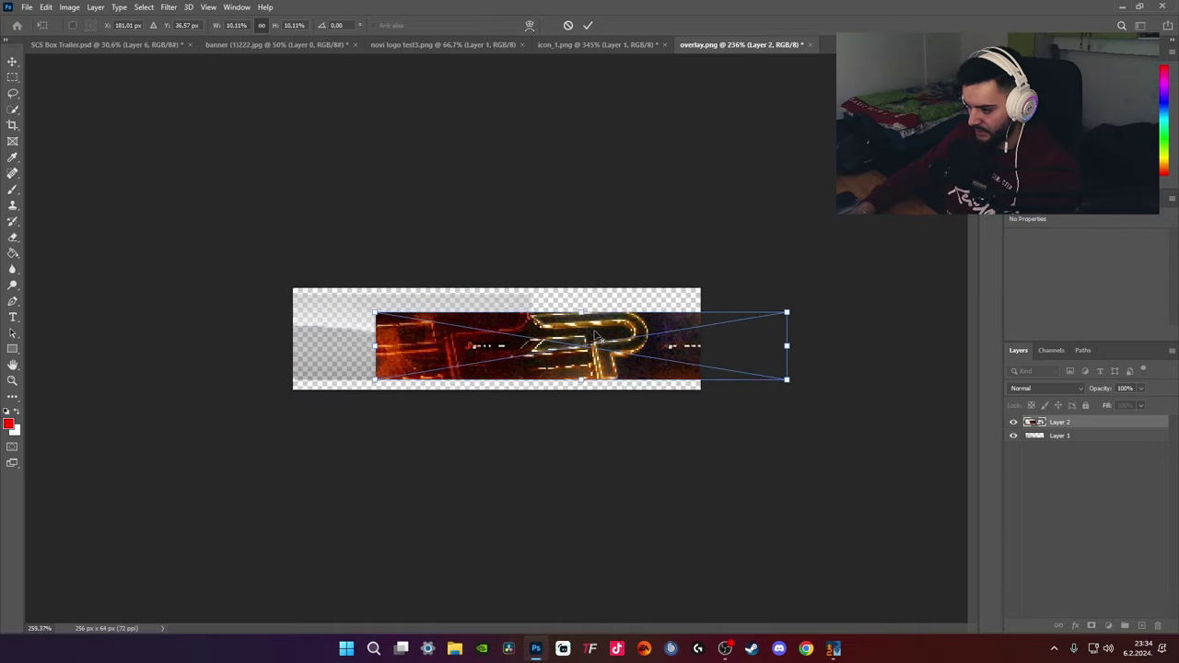
pyautogui.moveTo(672, 354); pyautogui.dragTo(553, 335)
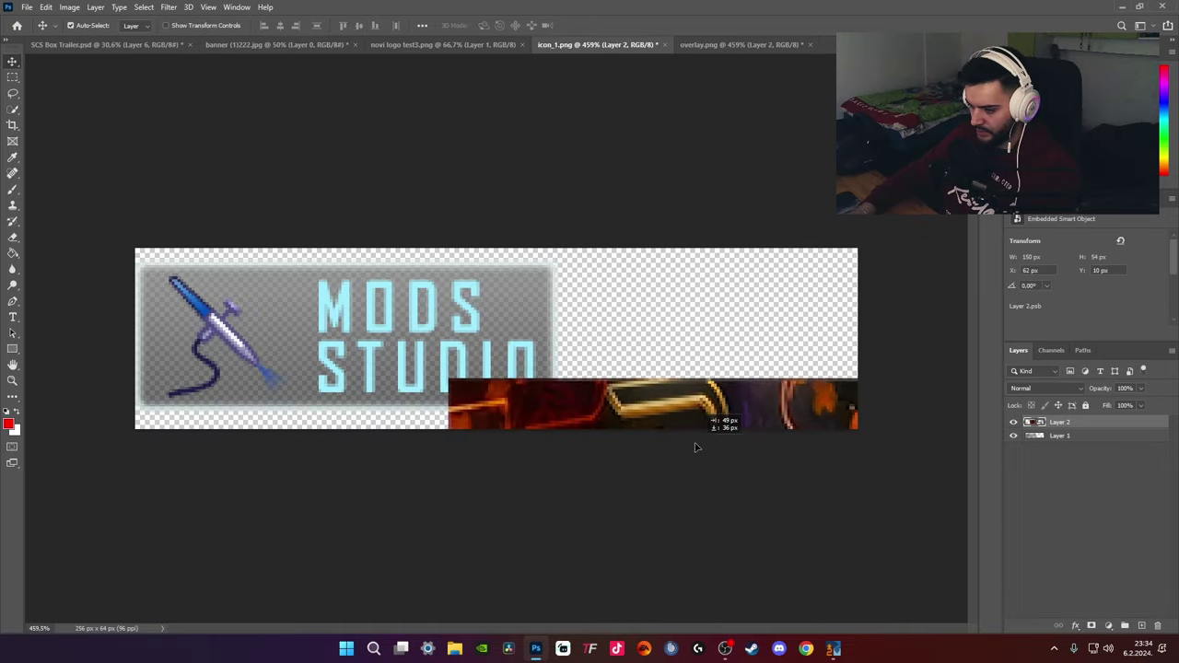
# Position the 150 × 54 px artwork over the Mods Studio logo in icon_1.png and place the overlay layer on top of it
pyautogui.moveTo(694, 447); pyautogui.dragTo(363, 313)
pyautogui.hotkey('ctrl', 'Tab')
pyautogui.moveTo(549, 179); pyautogui.dragTo(369, 314)
# Set the opacity of the overlay layer in icon_1.png to 56%
pyautogui.scroll(-8, 532, 302)
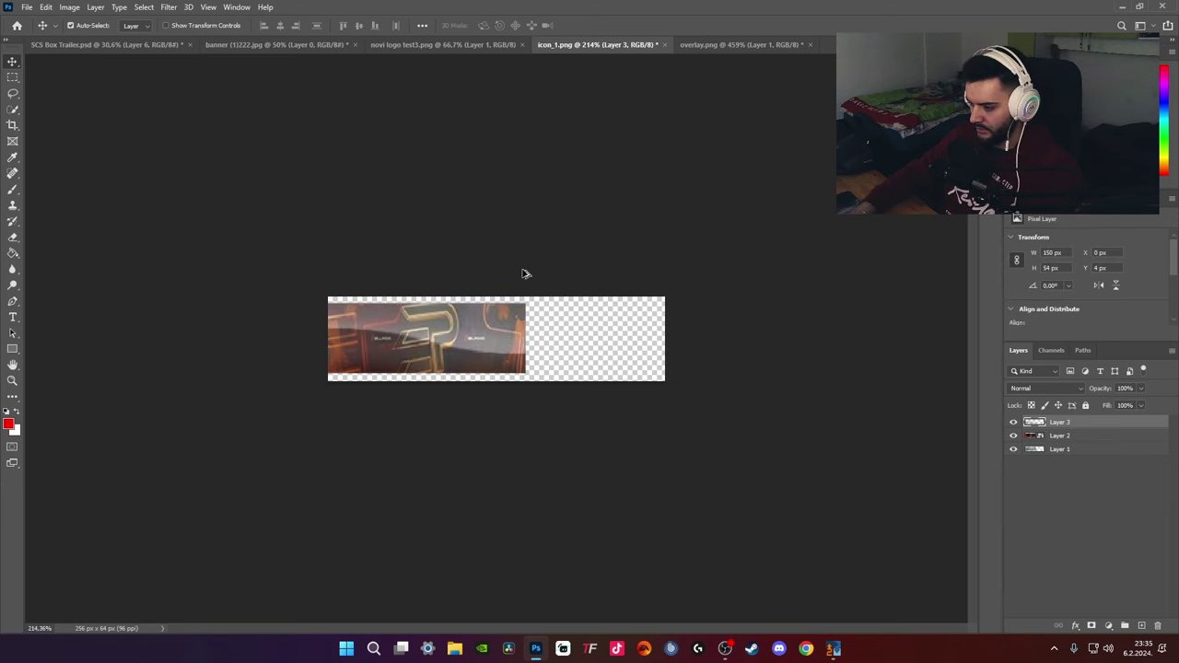
pyautogui.scroll(12, 524, 277)
pyautogui.scroll(-7, 639, 340)
pyautogui.scroll(2, 961, 393)
pyautogui.moveTo(1105, 388)
pyautogui.mouseDown()
pyautogui.moveTo(1082, 390)
pyautogui.moveTo(1117, 390)
pyautogui.mouseUp()
pyautogui.write('32')
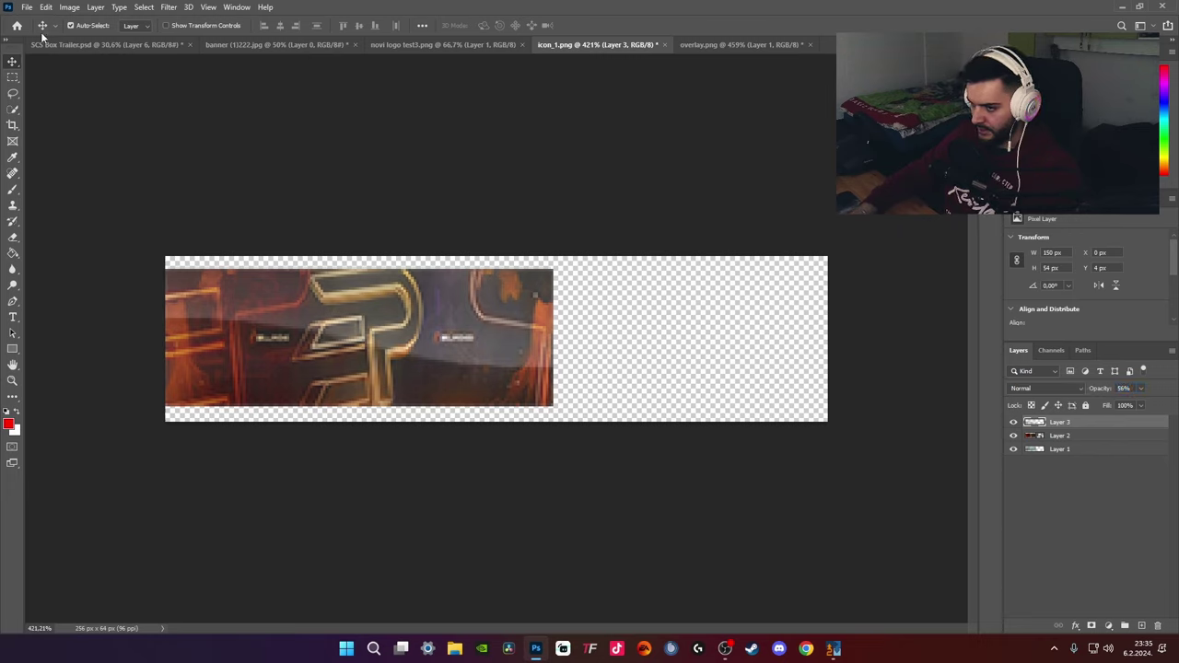
# Export the finished icon as "ikona za boje" to the ets2 pacho folder on the desktop
pyautogui.click(27, 7)
pyautogui.moveTo(101, 187)
pyautogui.click(207, 195)
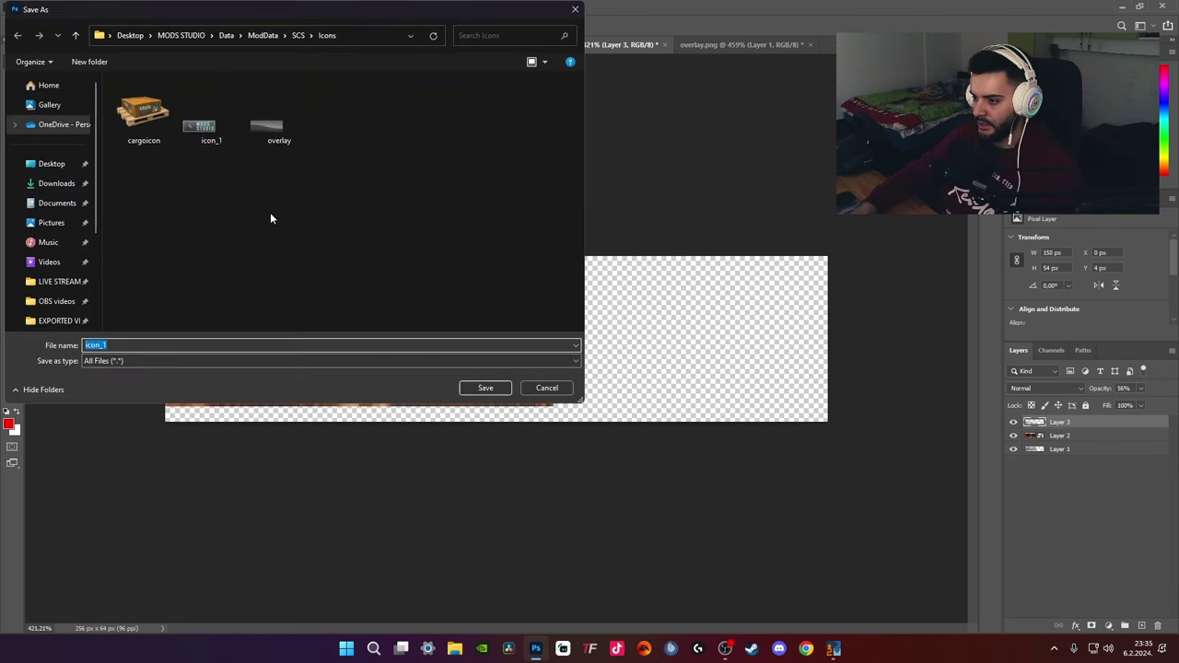
pyautogui.click(52, 163)
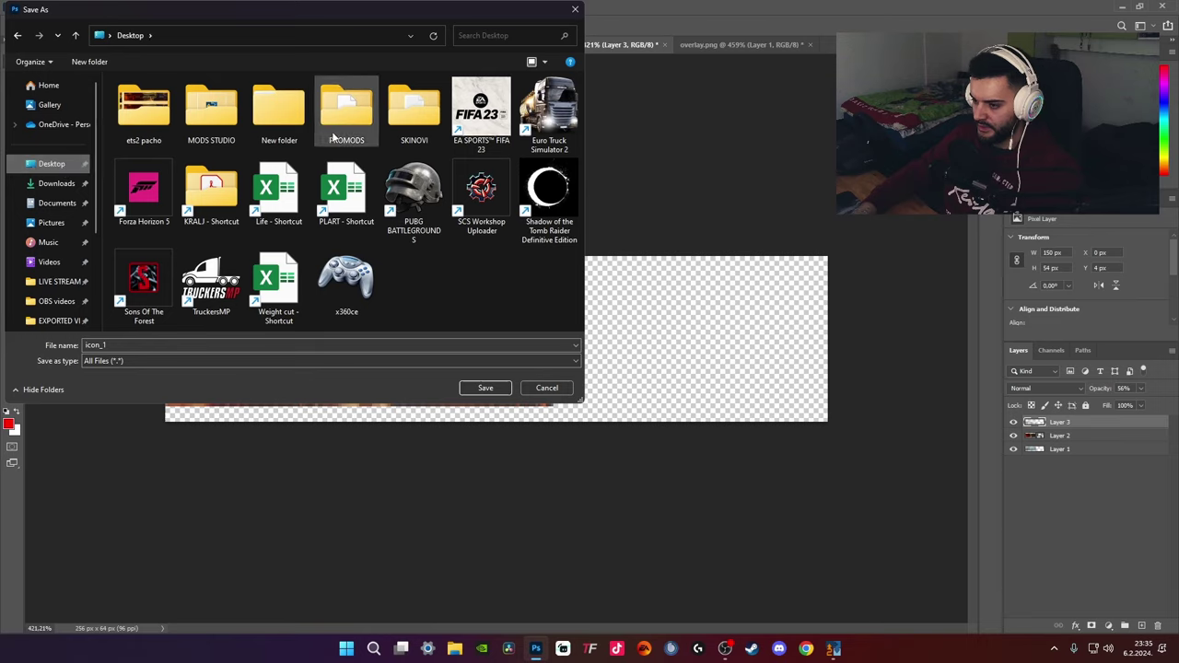
pyautogui.doubleClick(144, 110)
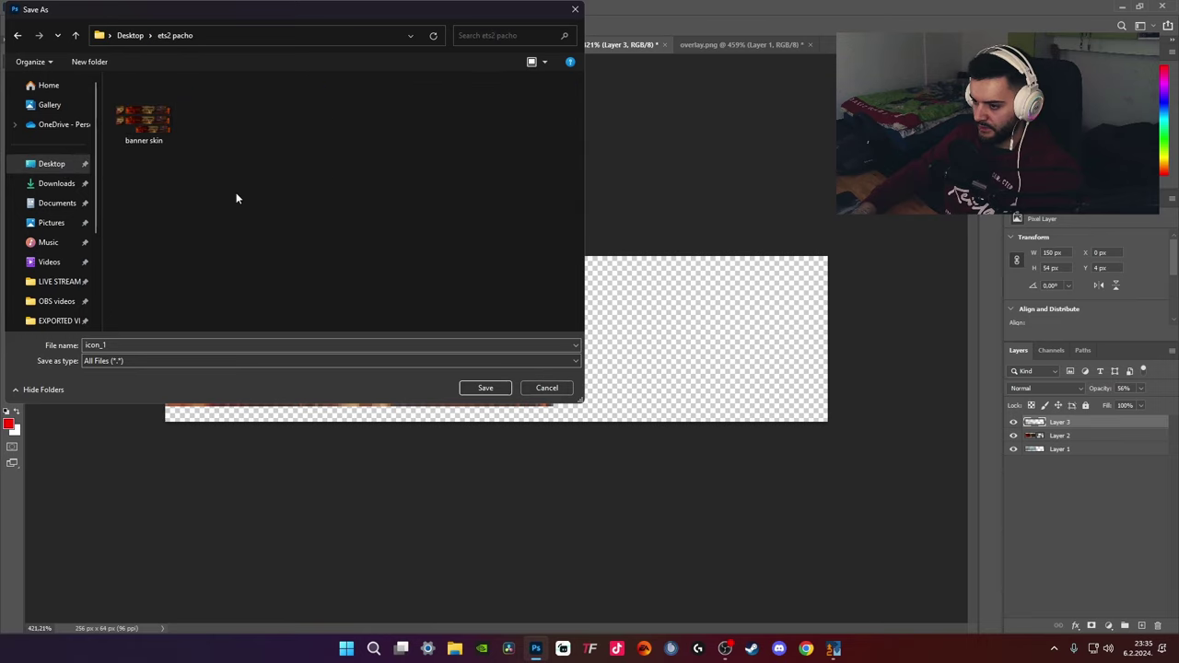
pyautogui.doubleClick(158, 344)
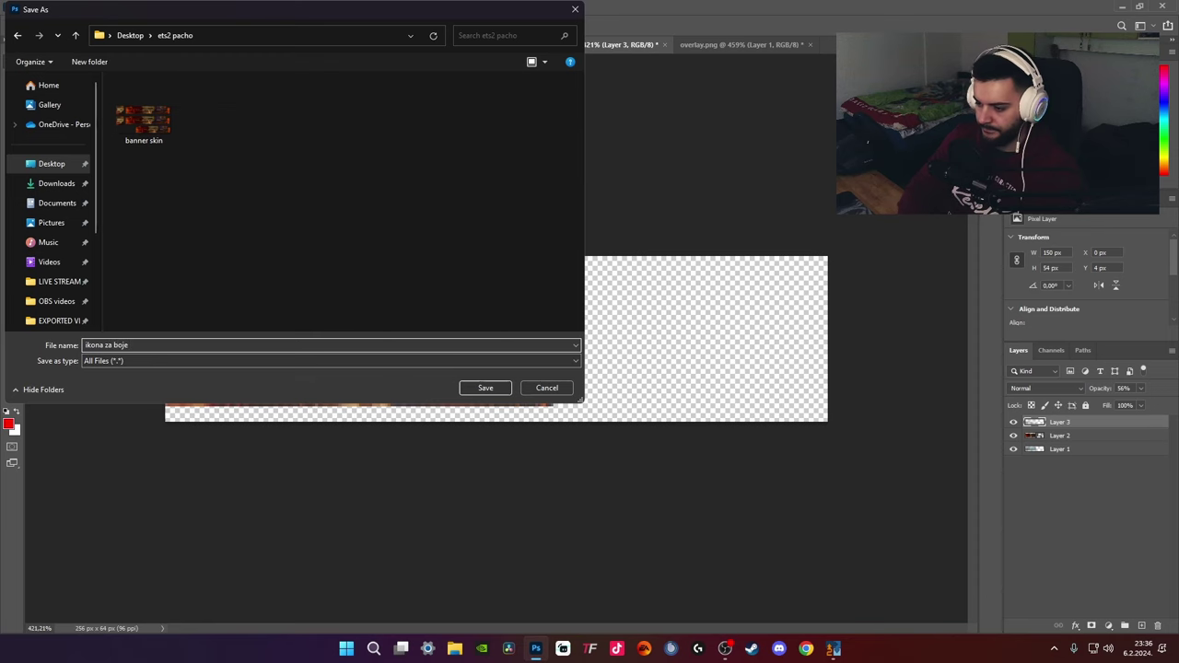
# Switch to Mods Studio 2 and load "ikona za boje" from the ets2 pacho folder as the skin icon
pyautogui.click(833, 648)
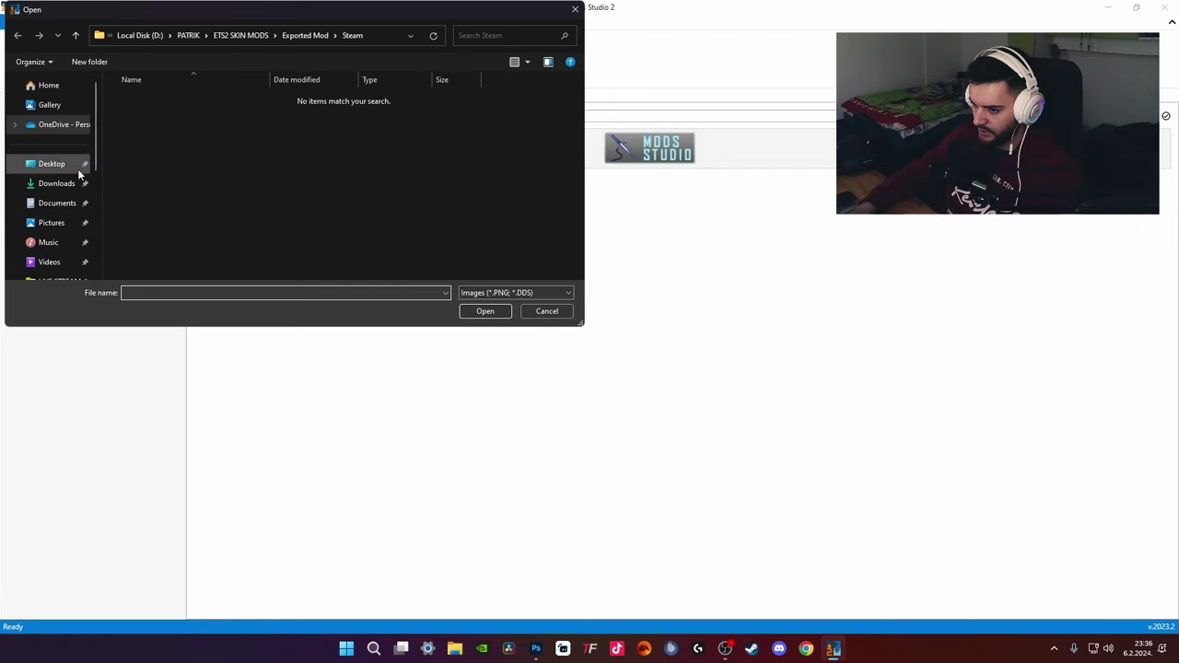
pyautogui.click(77, 169)
pyautogui.click(156, 110)
pyautogui.doubleClick(156, 112)
pyautogui.click(204, 138)
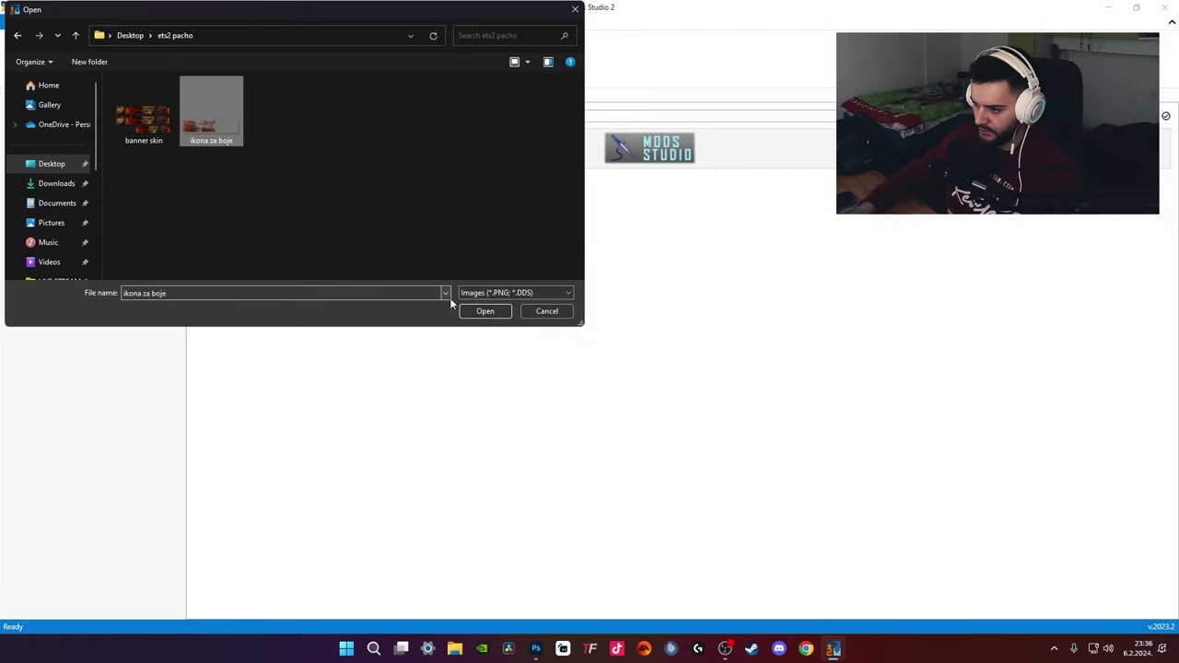
pyautogui.click(485, 310)
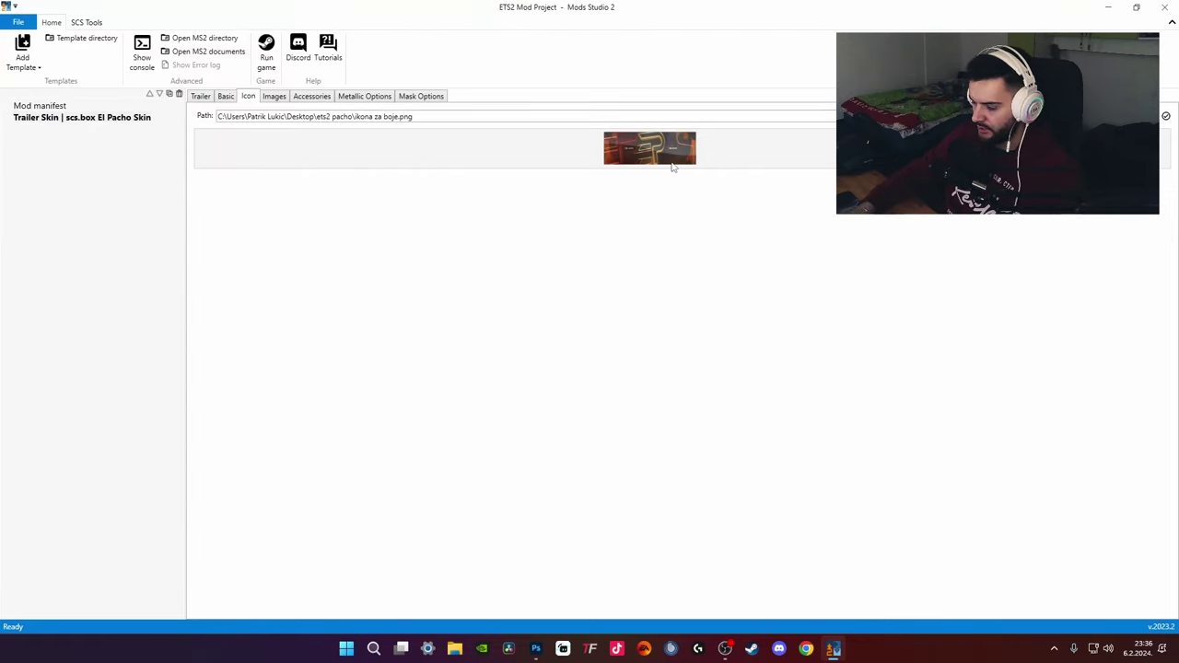
pyautogui.click(274, 96)
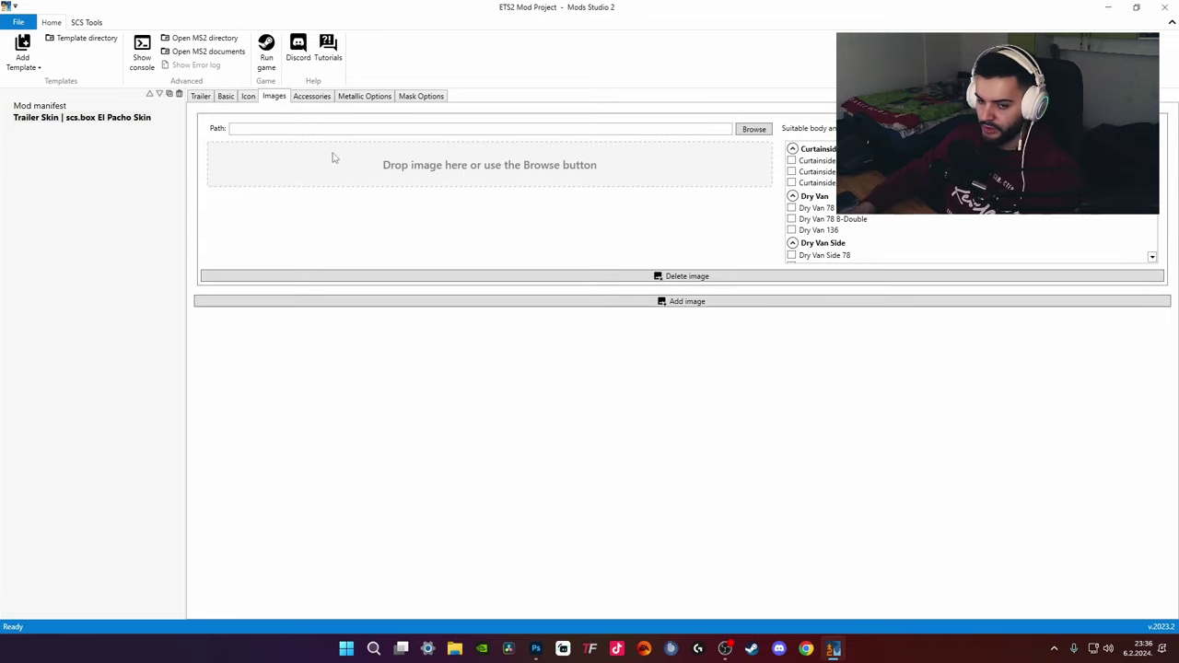
pyautogui.click(307, 98)
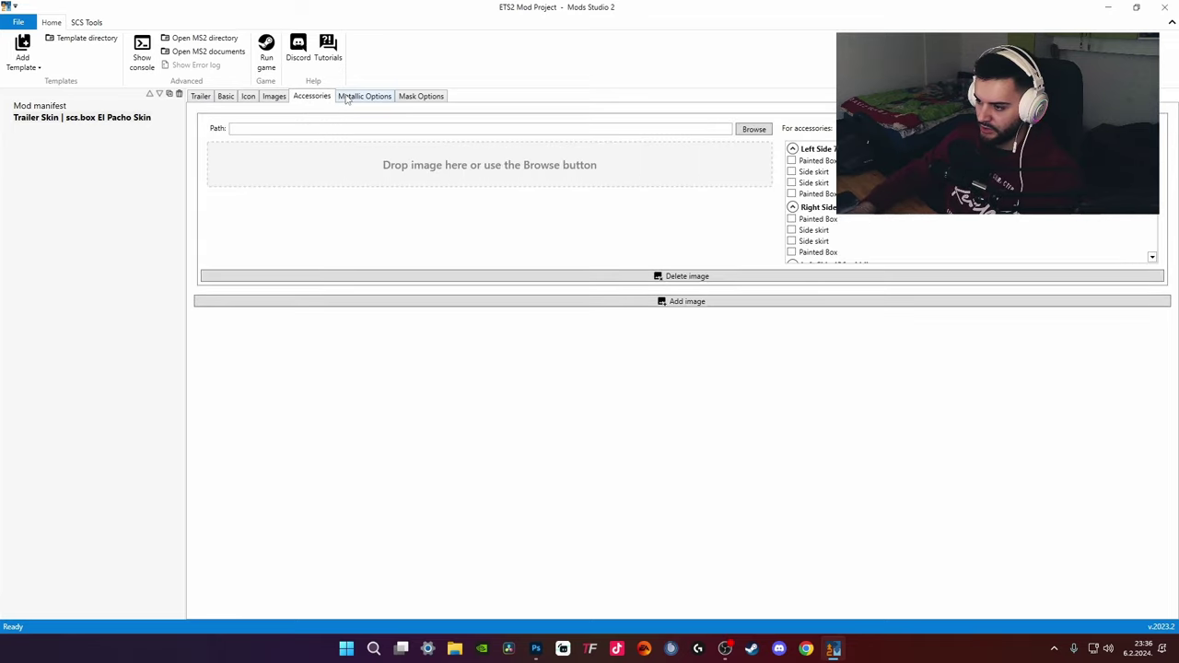
pyautogui.click(348, 98)
pyautogui.click(308, 98)
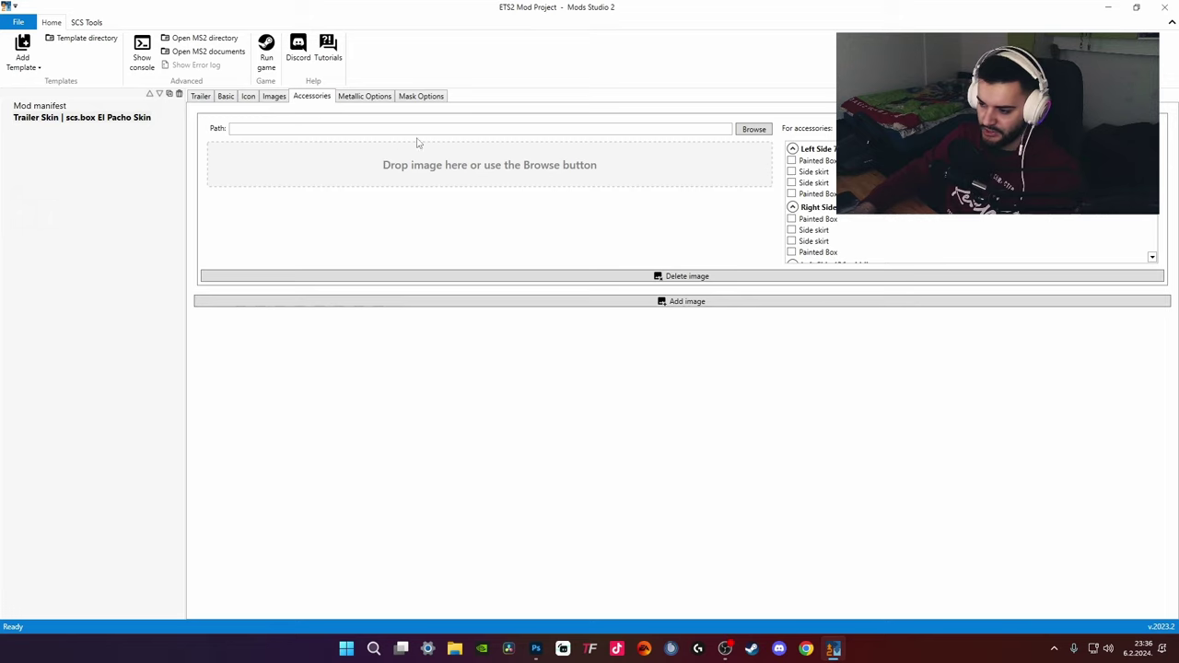
# Load "banner skin" from the ets2 pacho folder as the trailer skin's image
pyautogui.click(273, 98)
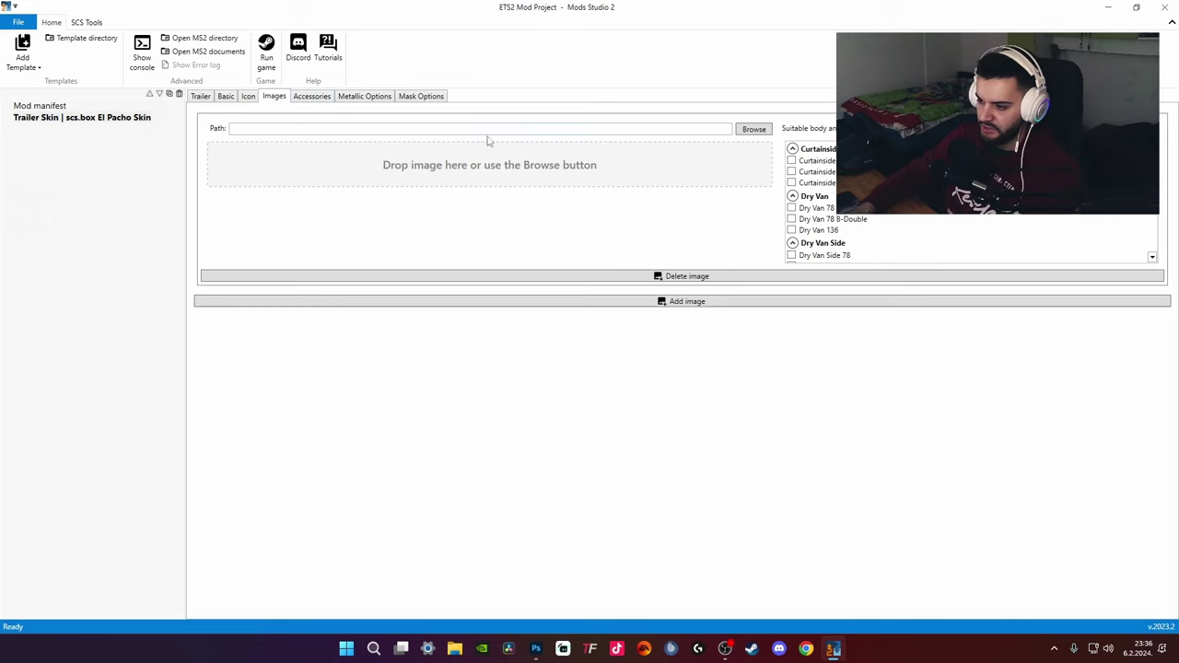
pyautogui.click(752, 129)
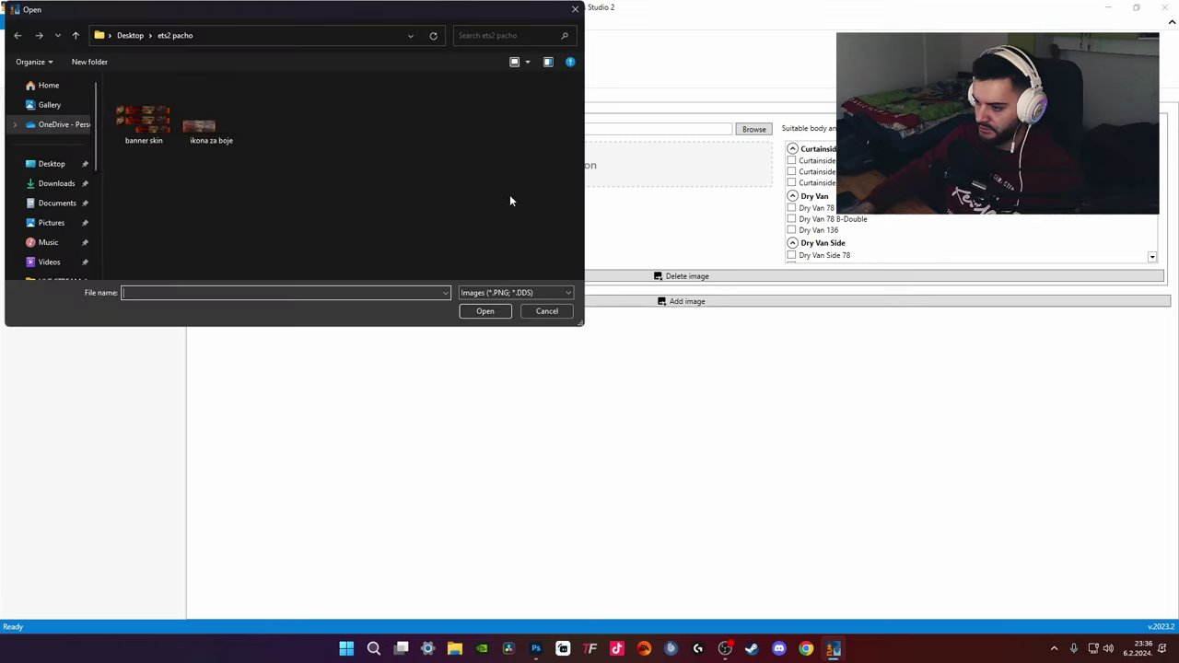
pyautogui.click(138, 119)
pyautogui.click(480, 311)
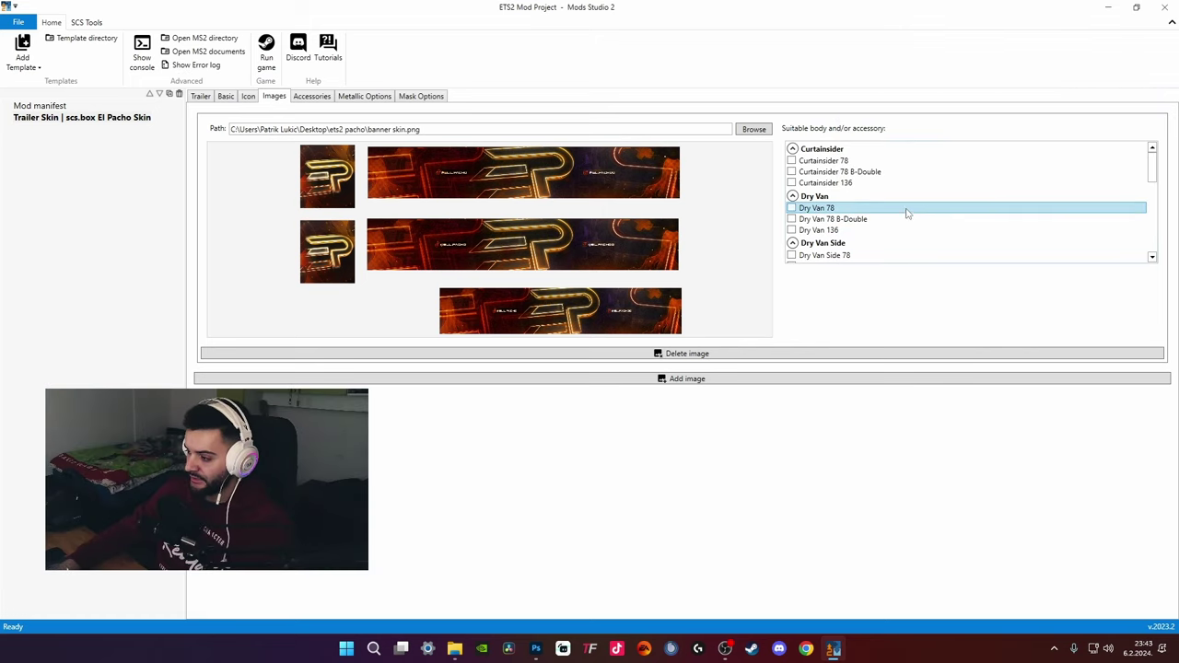
# Review the suitable trailer bodies for the banner skin image and enable Curtainsider 78
pyautogui.scroll(-5, 907, 210)
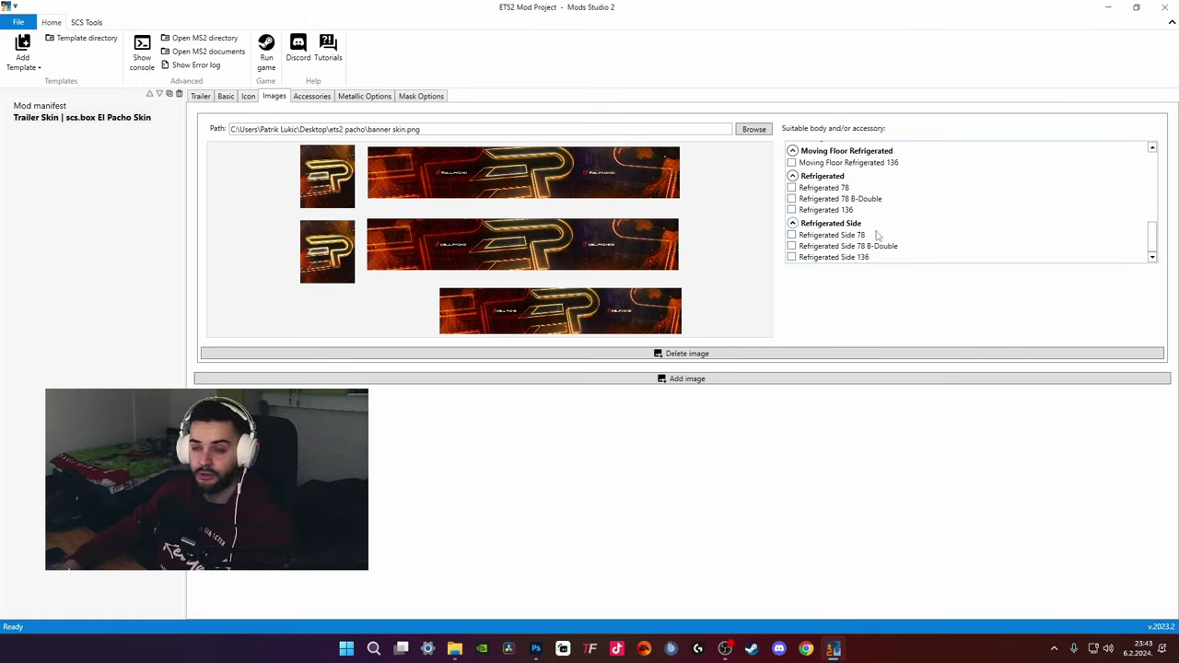
pyautogui.scroll(10, 907, 244)
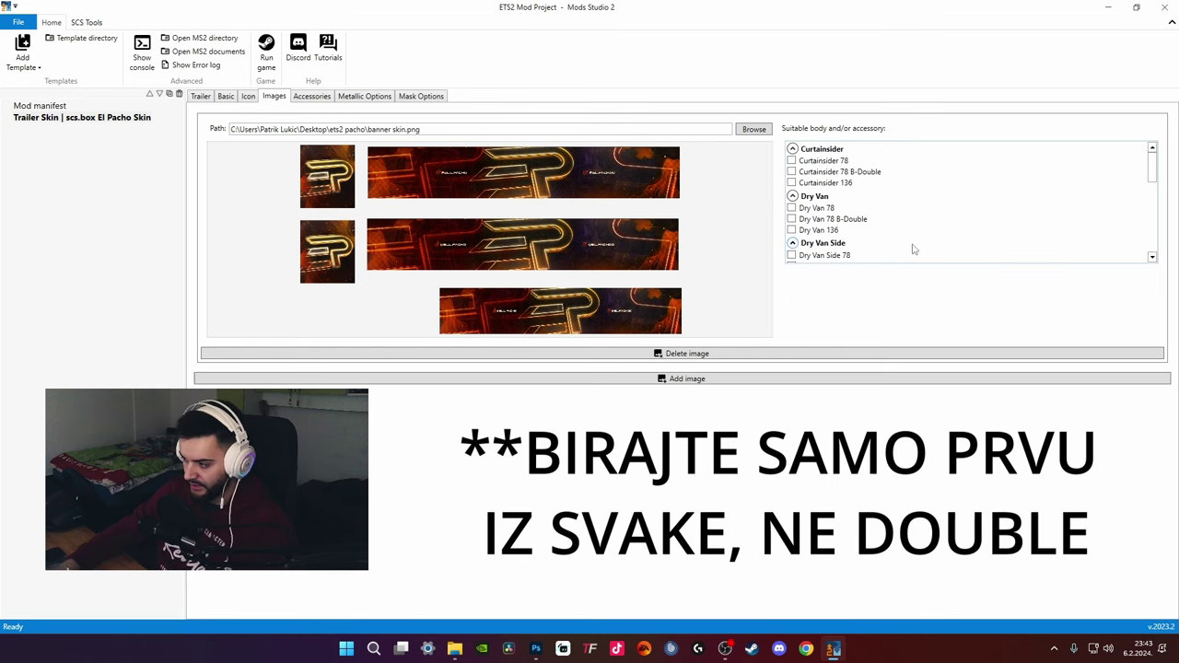
pyautogui.click(791, 160)
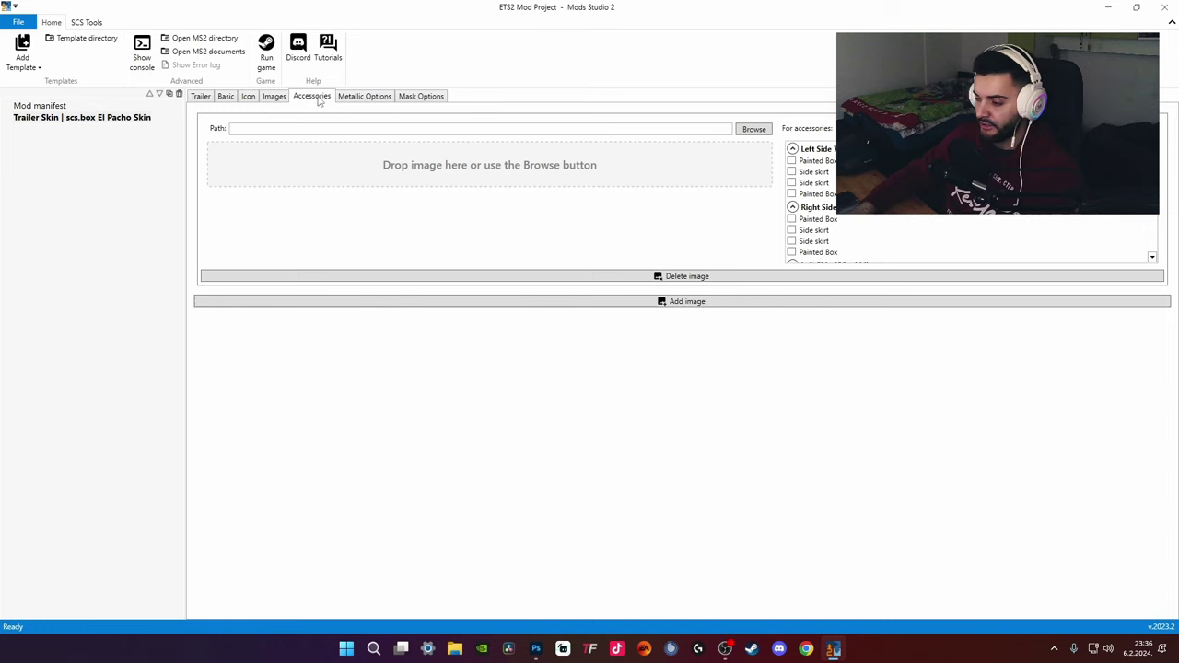
# Review the trailer skin's metallic, mask, image, trailer, icon and basic settings, and glance at the mod manifest
pyautogui.click(362, 98)
pyautogui.click(421, 98)
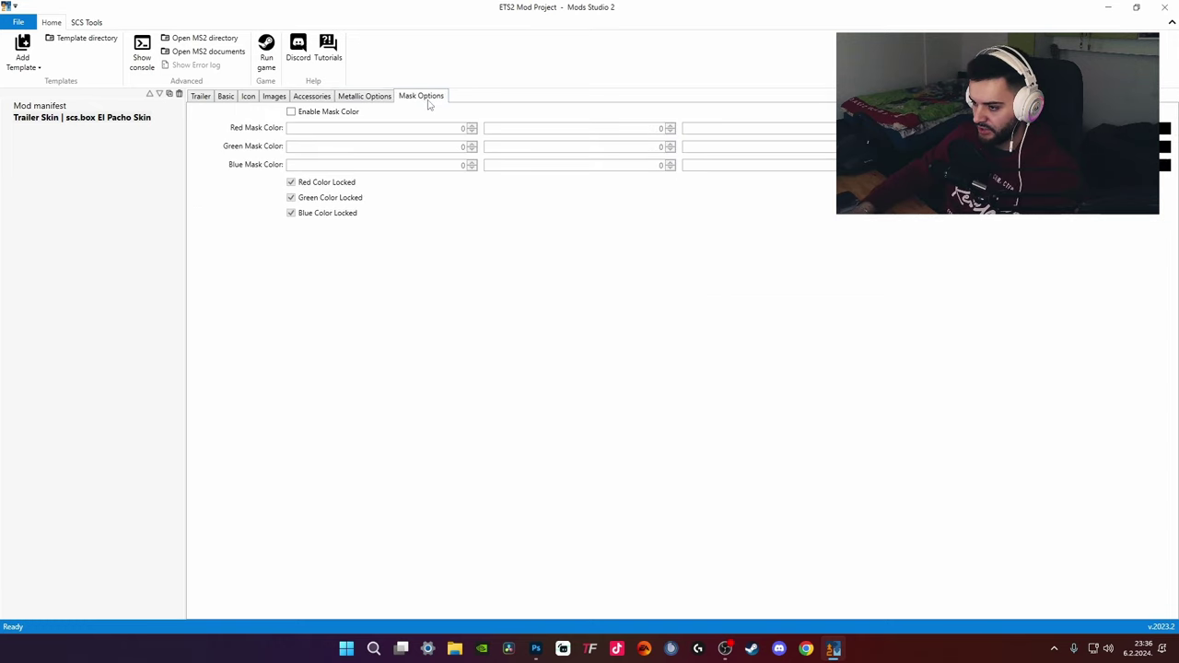
pyautogui.click(362, 98)
pyautogui.click(274, 97)
pyautogui.click(88, 117)
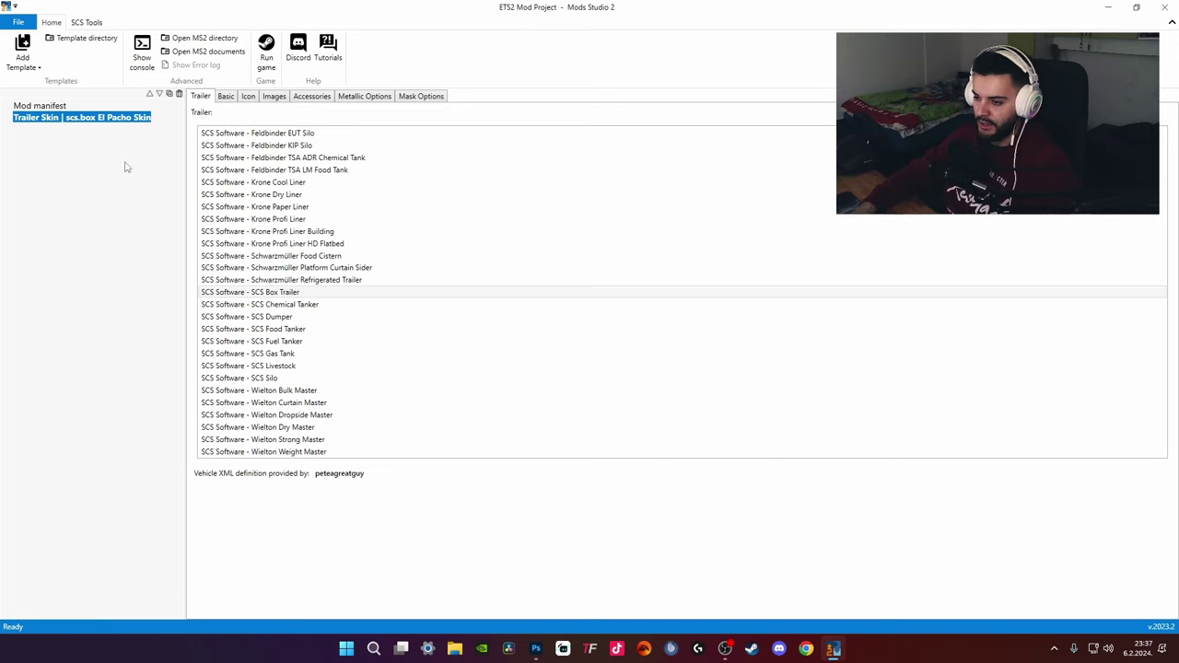
pyautogui.click(53, 107)
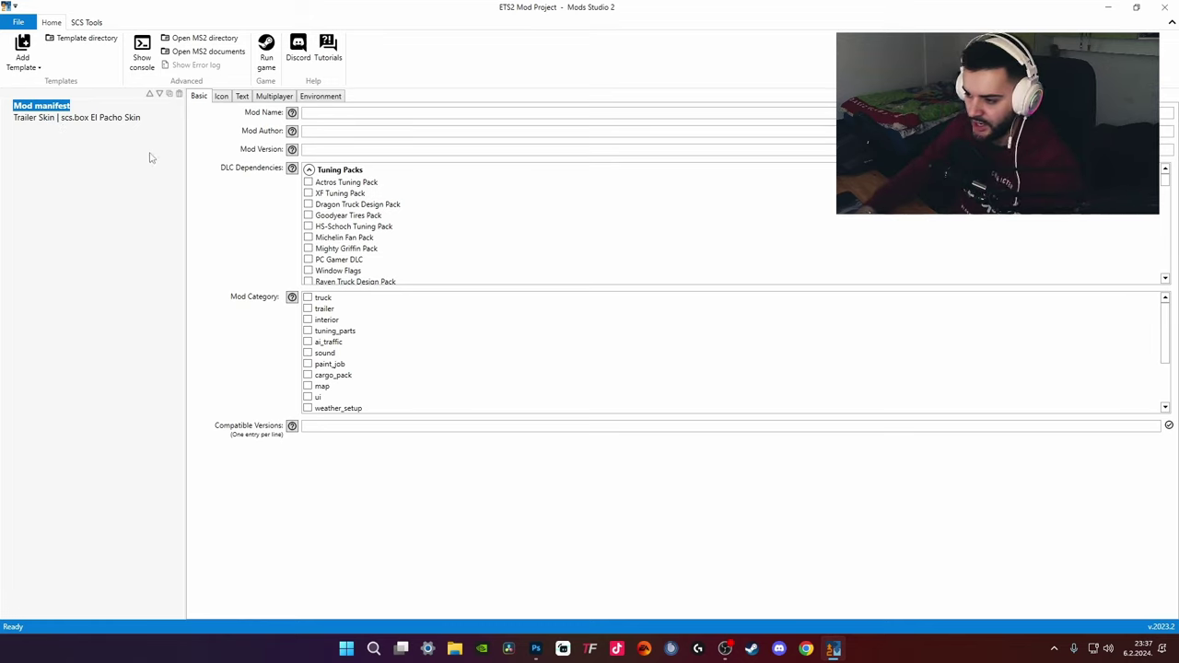
pyautogui.click(46, 118)
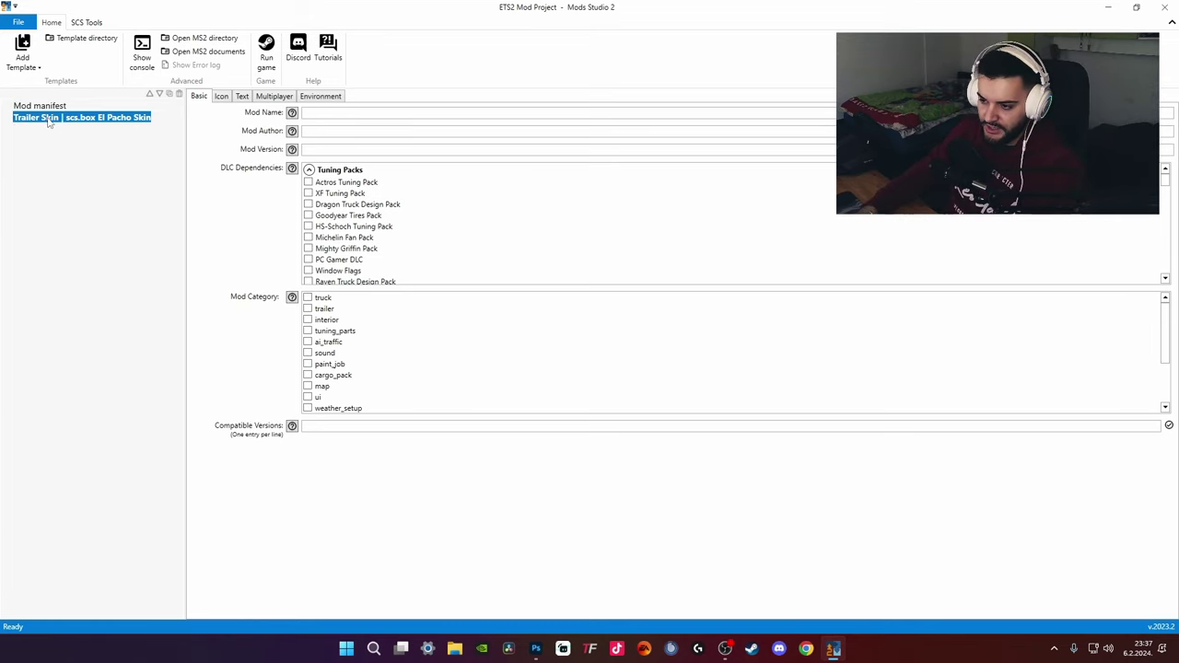
pyautogui.click(249, 97)
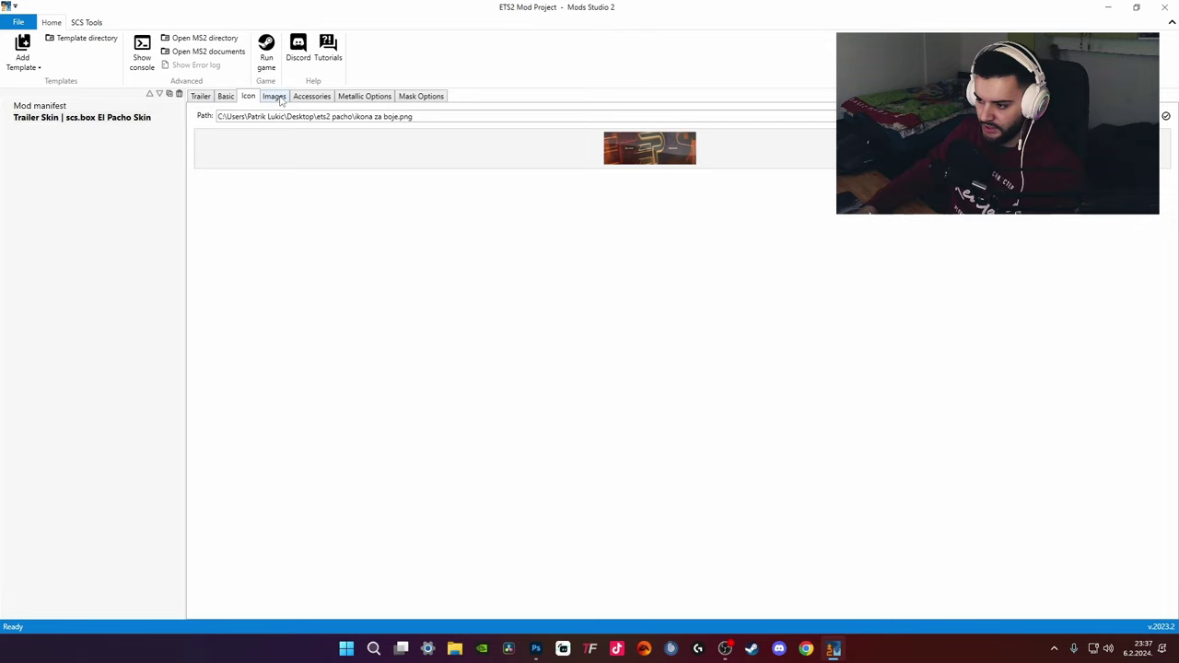
pyautogui.click(280, 99)
pyautogui.click(244, 99)
pyautogui.click(226, 97)
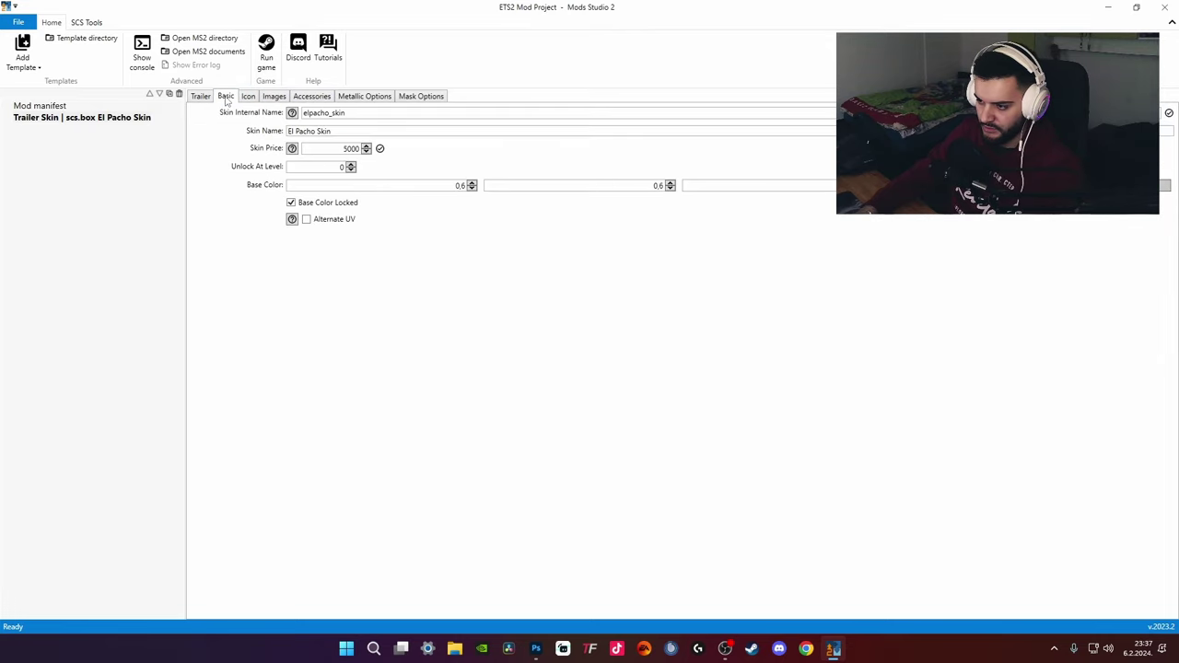
# In the mod manifest, set the mod name to El Pacho Trailer Skin, enter the author's name and set the version to 1.0
pyautogui.click(42, 109)
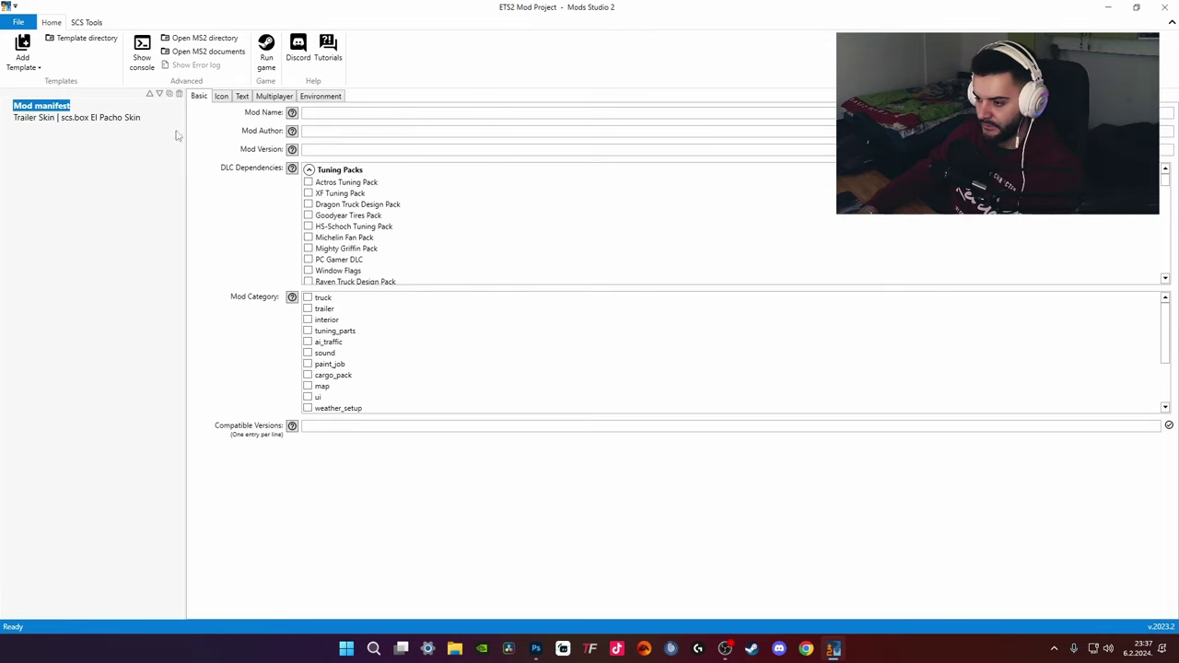
pyautogui.click(342, 114)
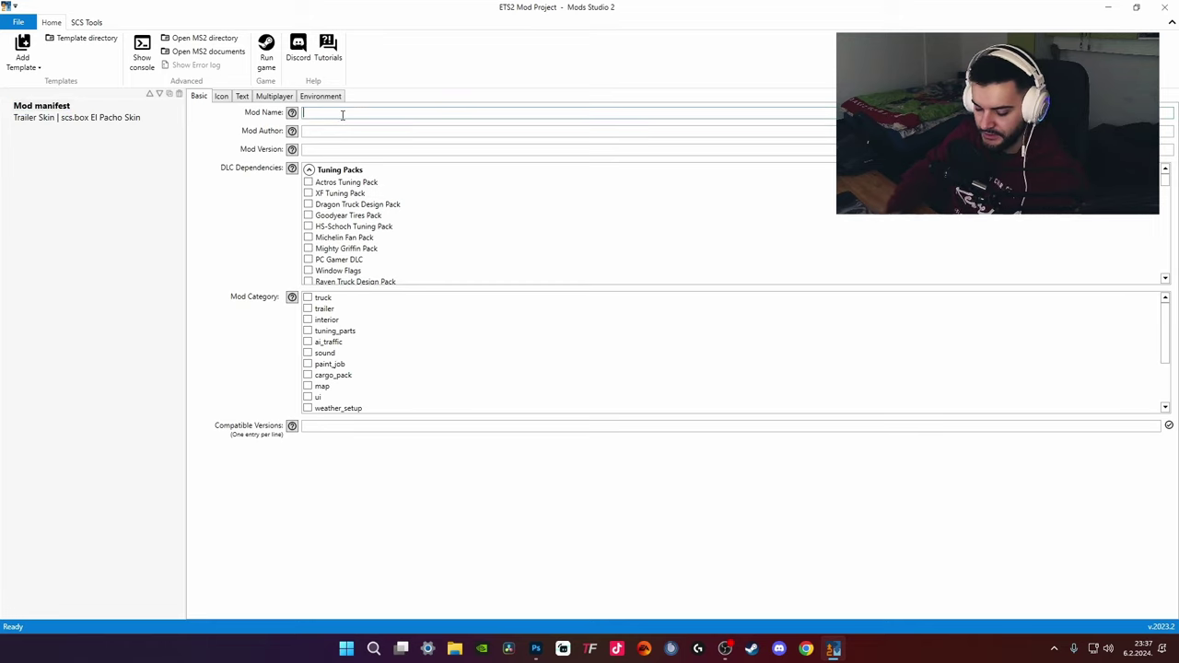
pyautogui.write('El Pacho Trail')
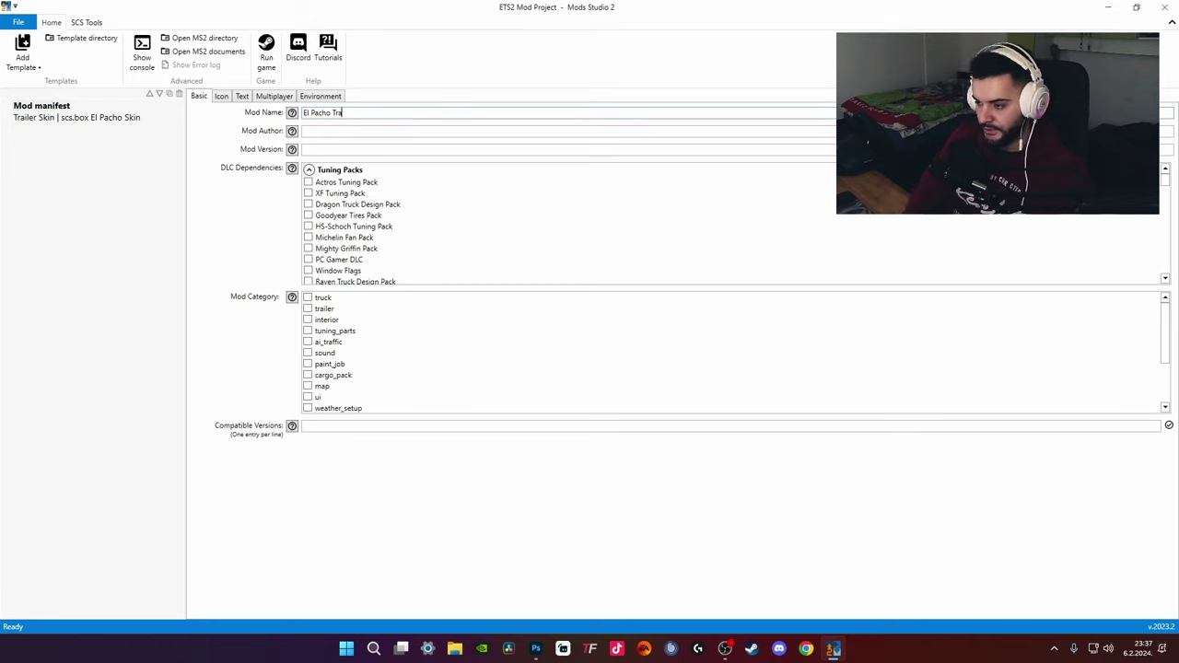
pyautogui.write('er Skin')
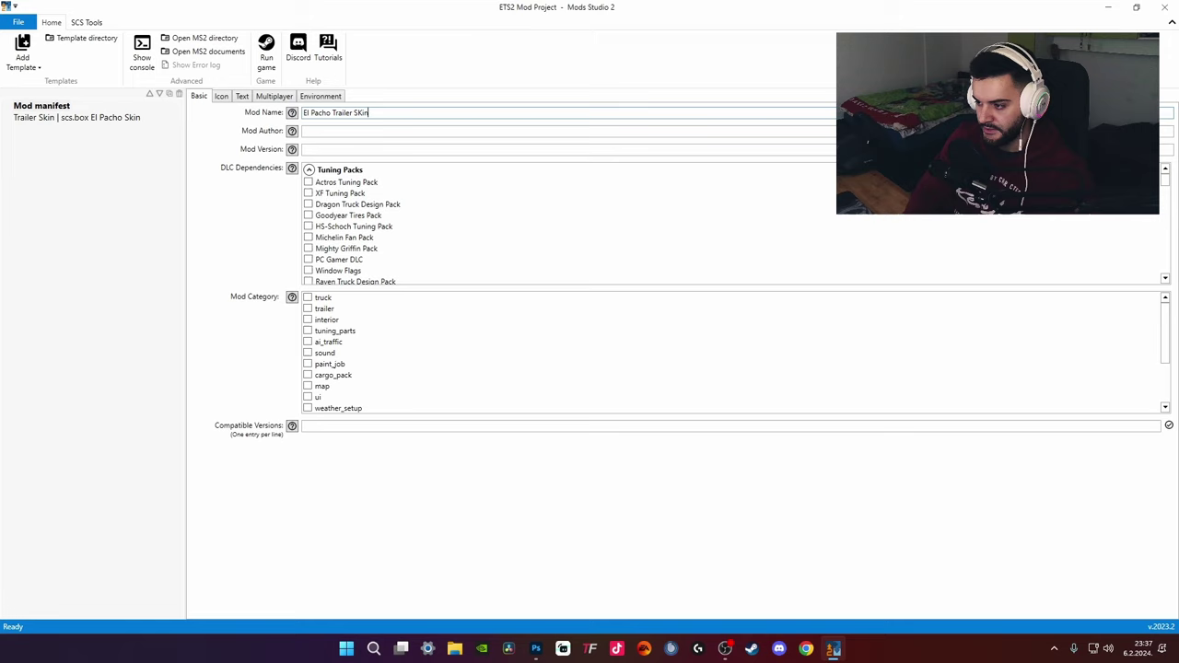
pyautogui.click(361, 130)
pyautogui.write('elP')
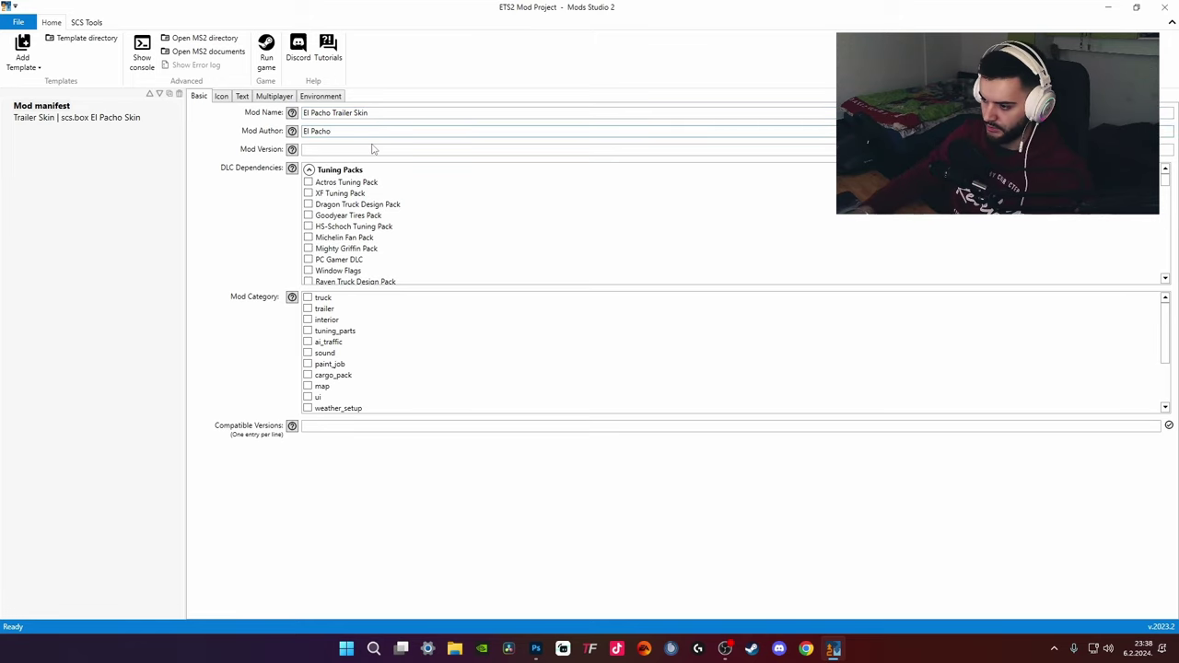
pyautogui.click(369, 151)
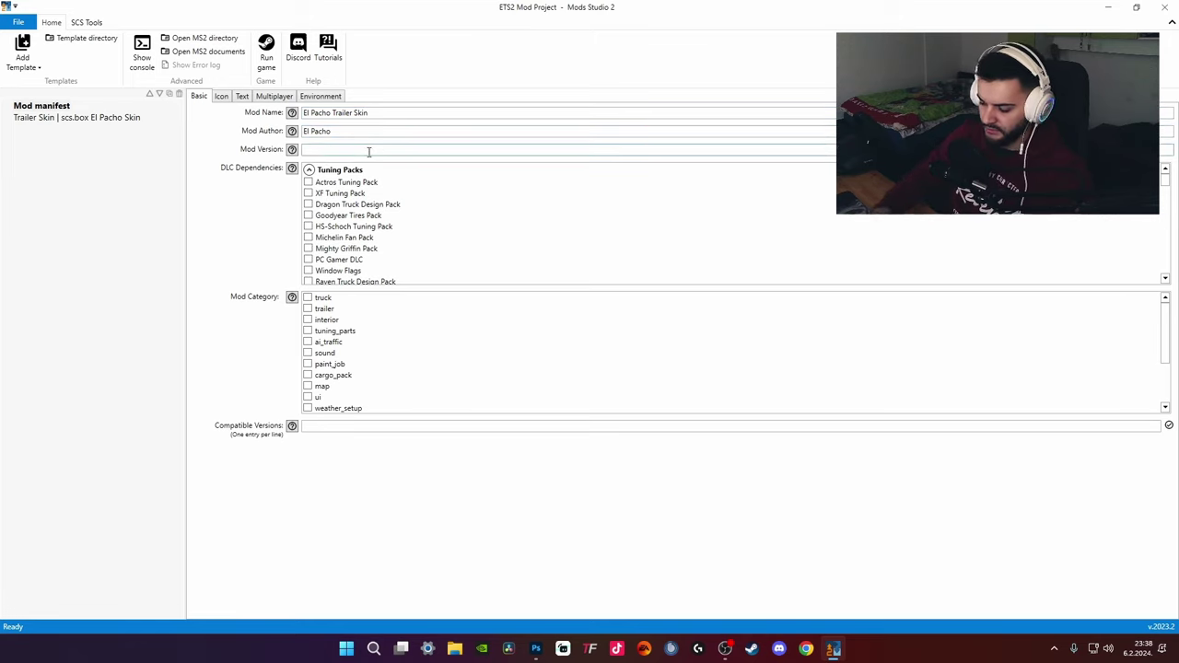
pyautogui.write('1')
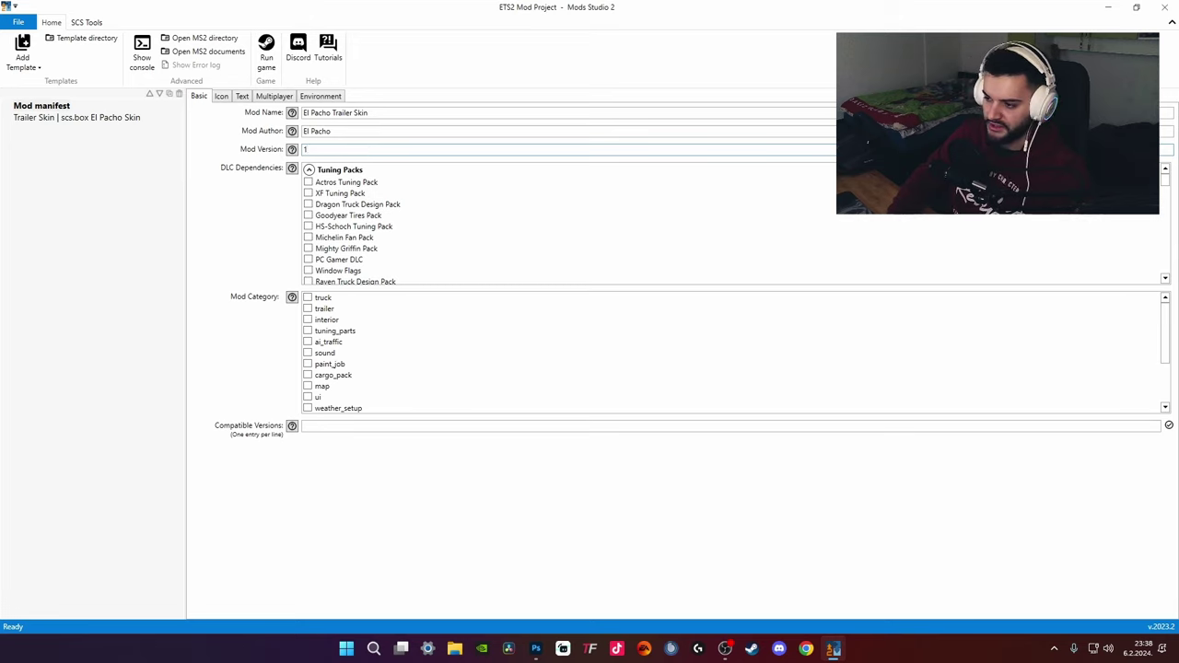
pyautogui.write('.0')
# Mark the Goodyear Tires Pack as a DLC dependency and review the map, paint job and cargo packs in the list
pyautogui.click(251, 214)
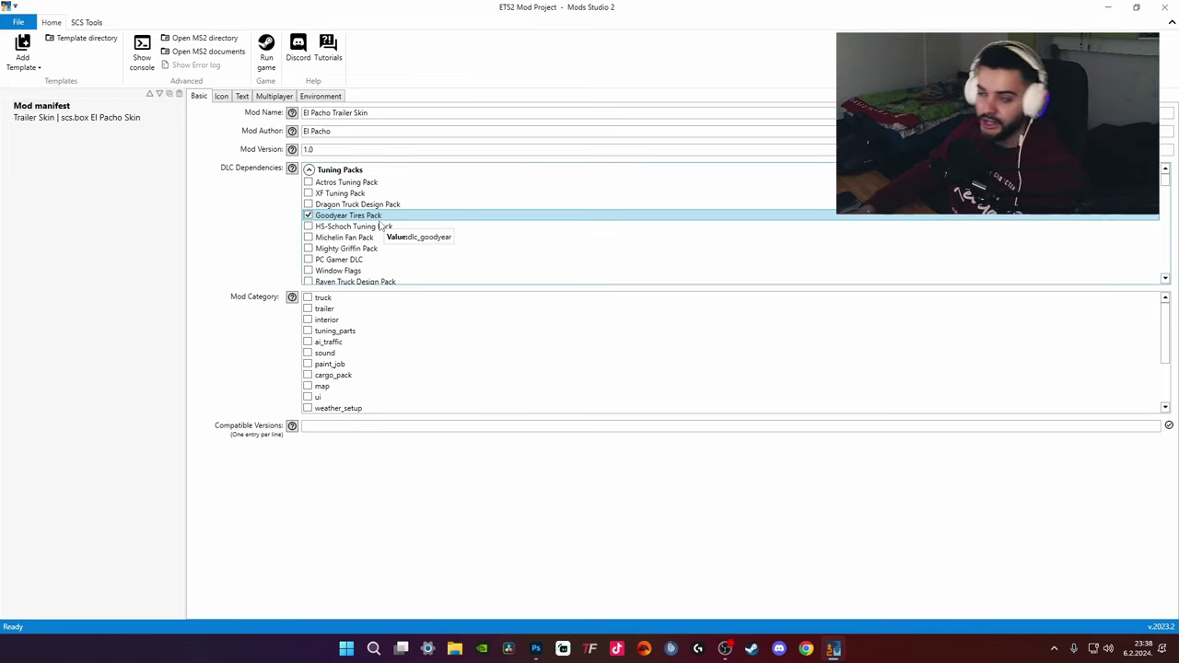
pyautogui.scroll(5, 317, 222)
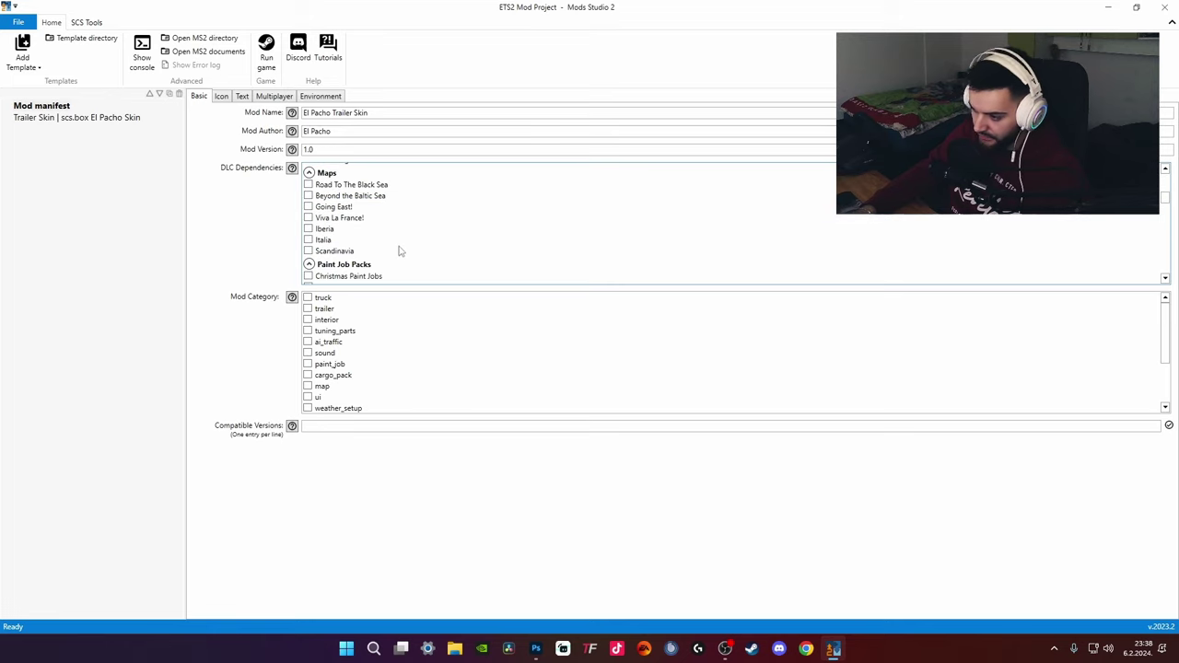
pyautogui.scroll(-1, 400, 250)
pyautogui.scroll(2, 396, 247)
pyautogui.scroll(-1, 385, 240)
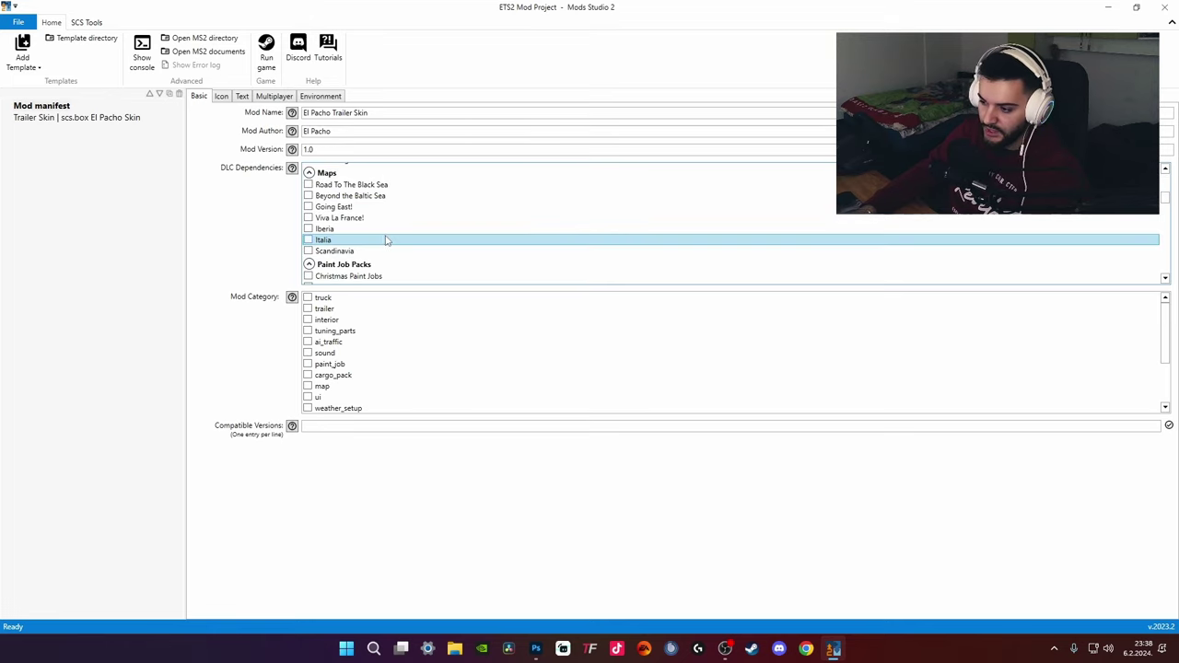
pyautogui.scroll(-5, 386, 241)
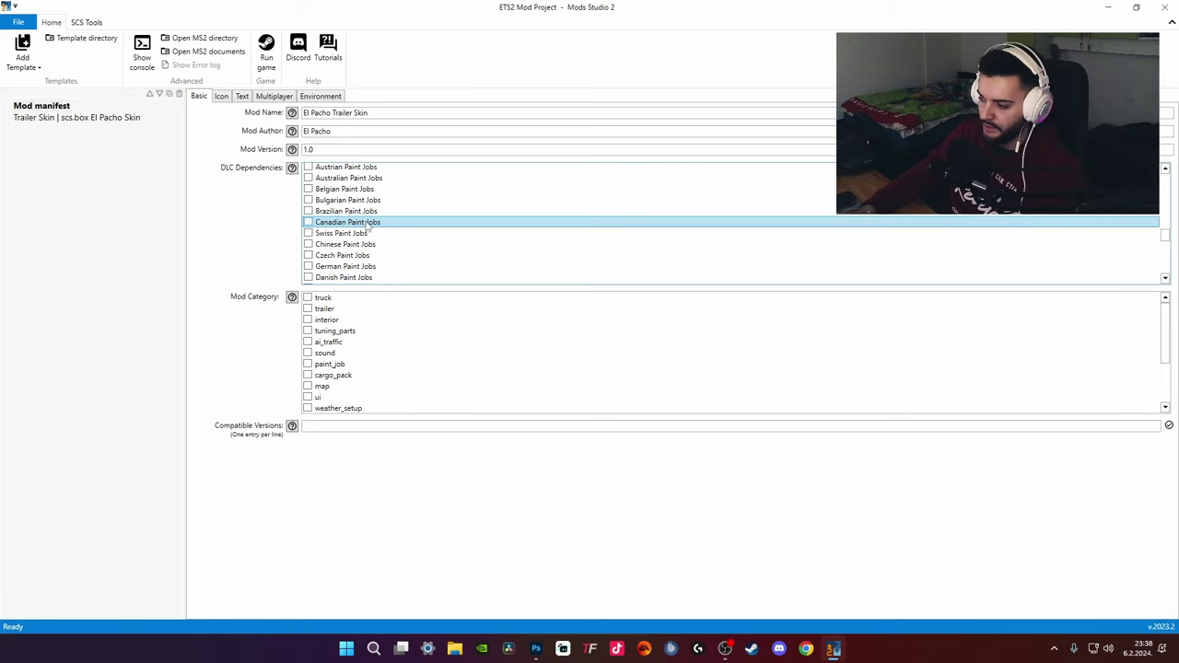
pyautogui.scroll(-5, 369, 226)
pyautogui.moveTo(1164, 255); pyautogui.dragTo(1164, 269)
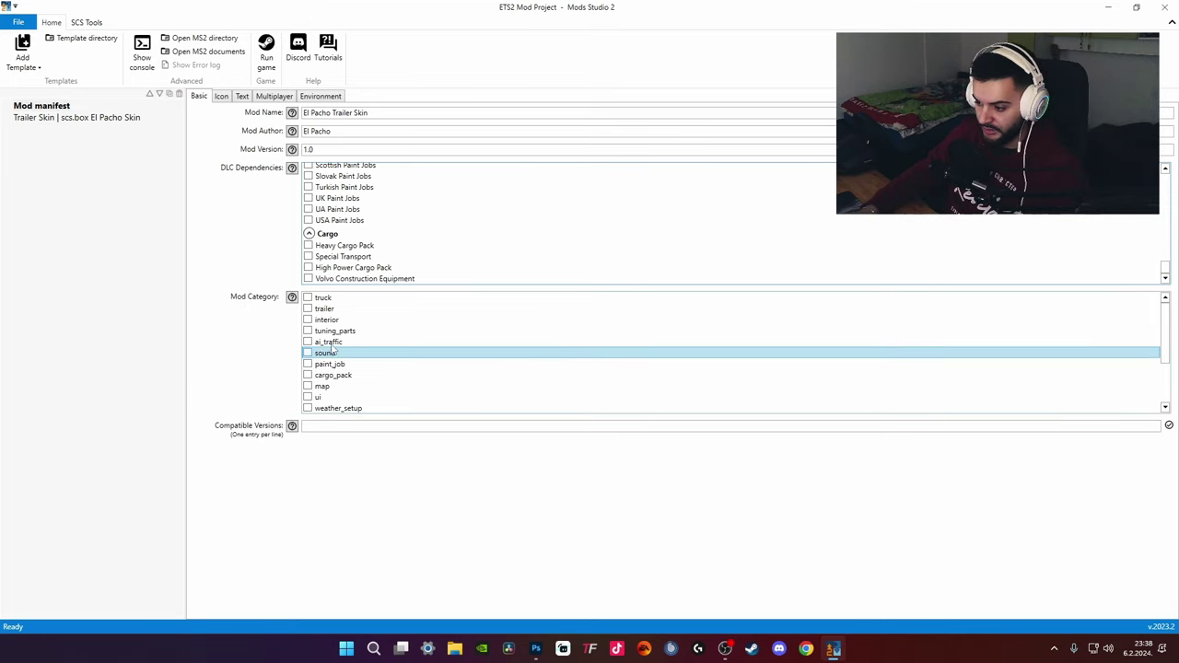
# Assign the mod to the trailer and paint_job categories
pyautogui.click(308, 310)
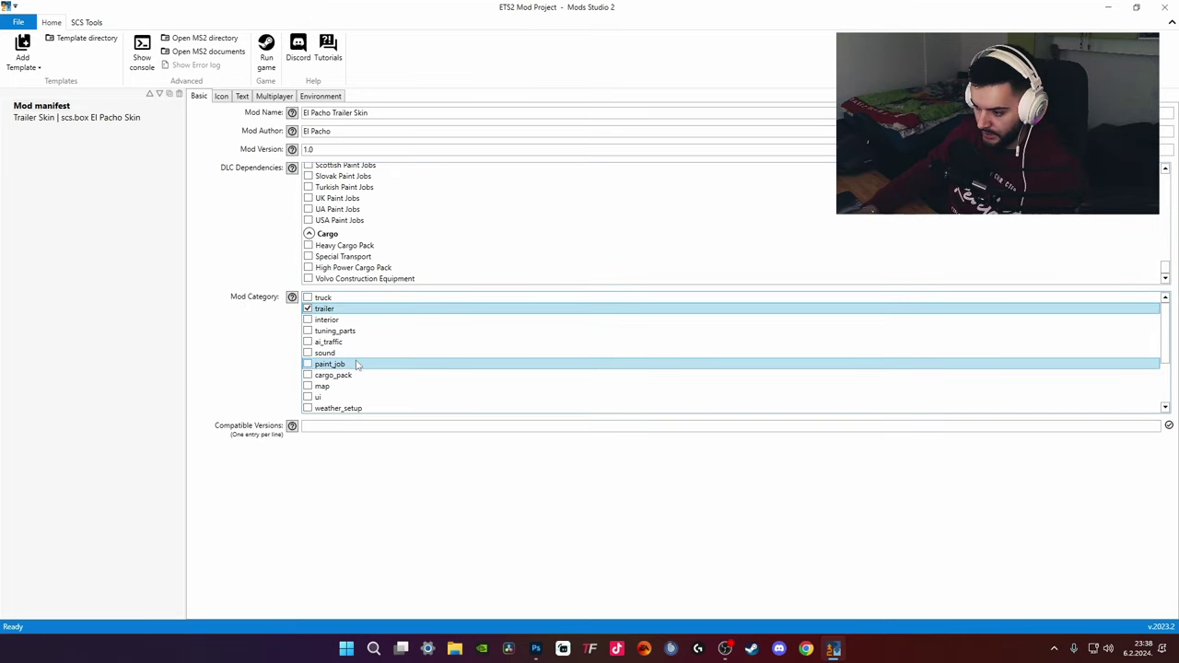
pyautogui.click(308, 365)
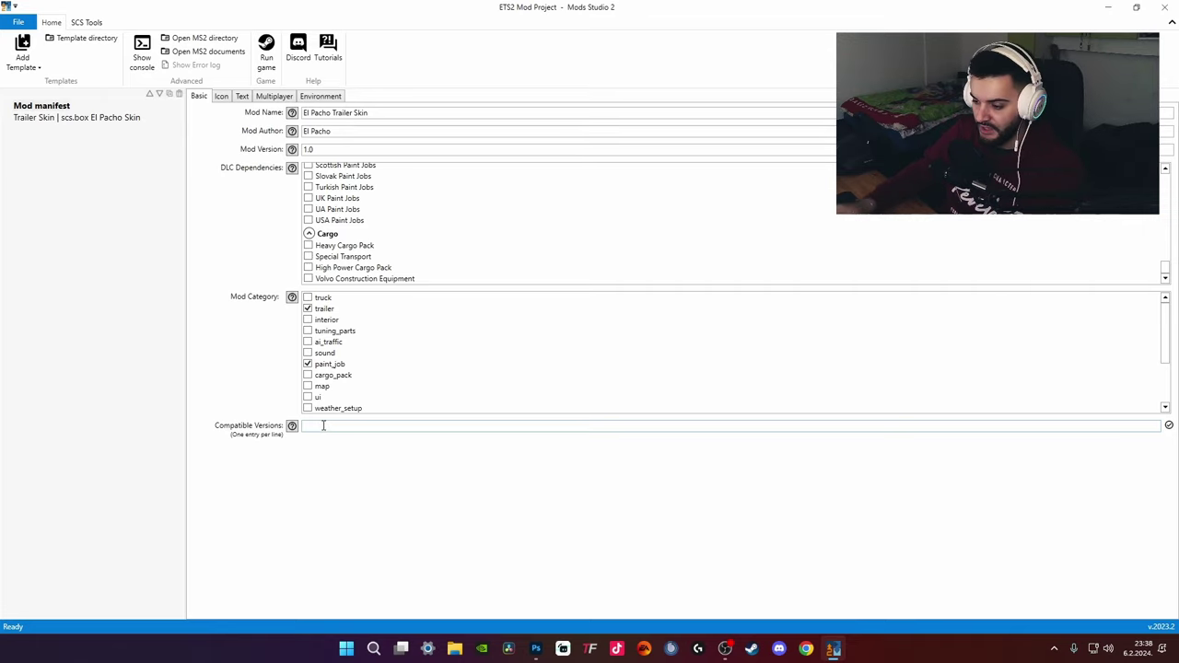
pyautogui.click(323, 425)
pyautogui.write('149')
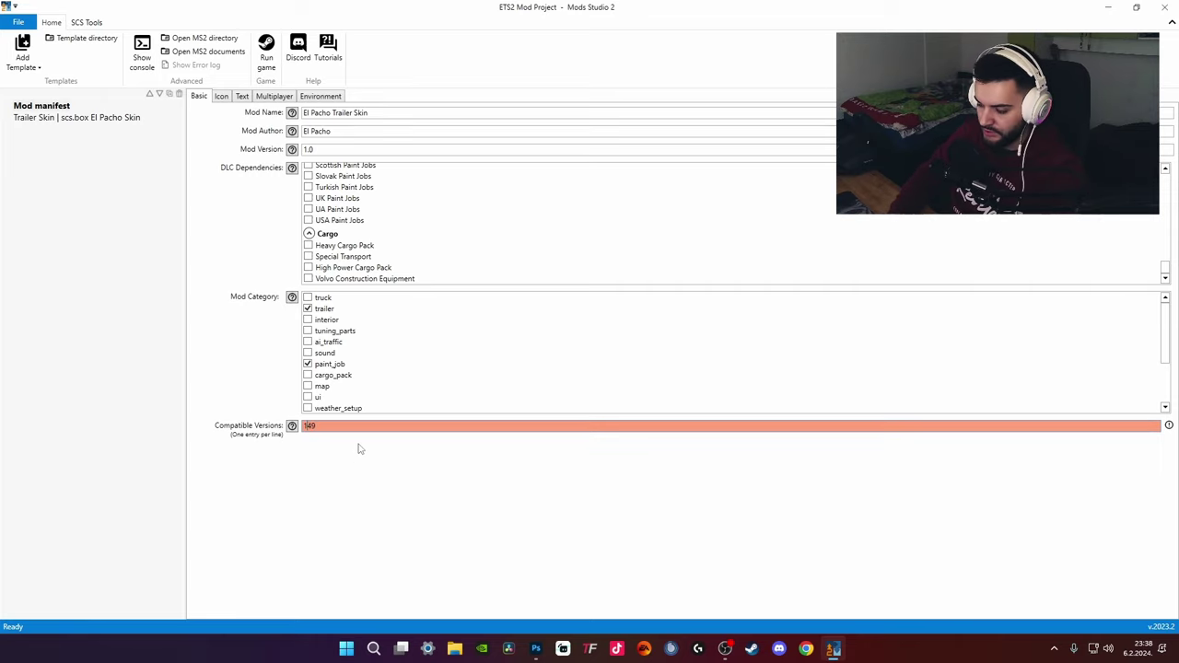
pyautogui.press('BackSpace')
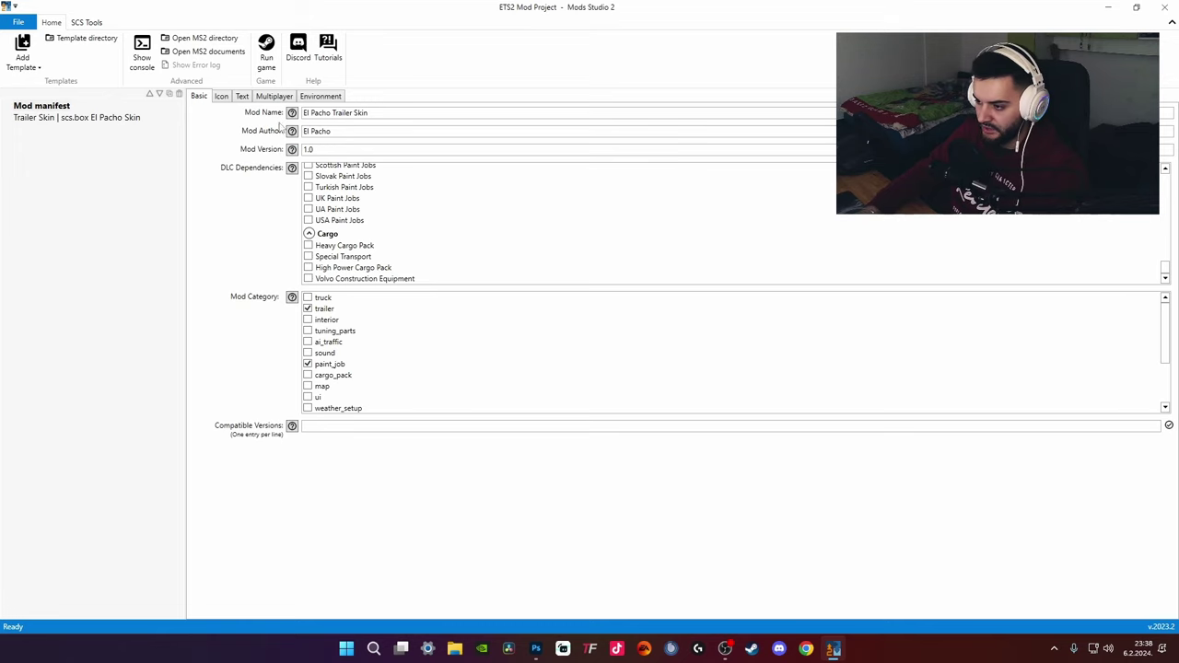
# Check the manifest icon's path, browse in File Explorer to MODS STUDIO\Data\ModProjects\ETS2\Templates\Manifest on the desktop, and preview the manifest image
pyautogui.click(222, 97)
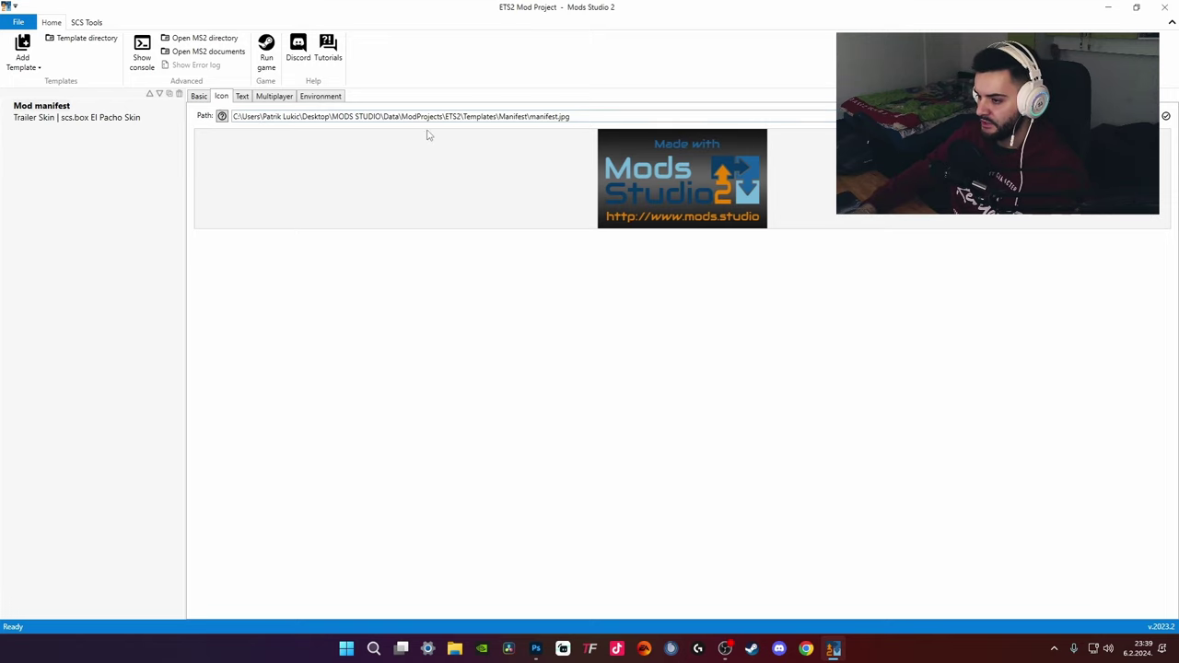
pyautogui.press('super+e')
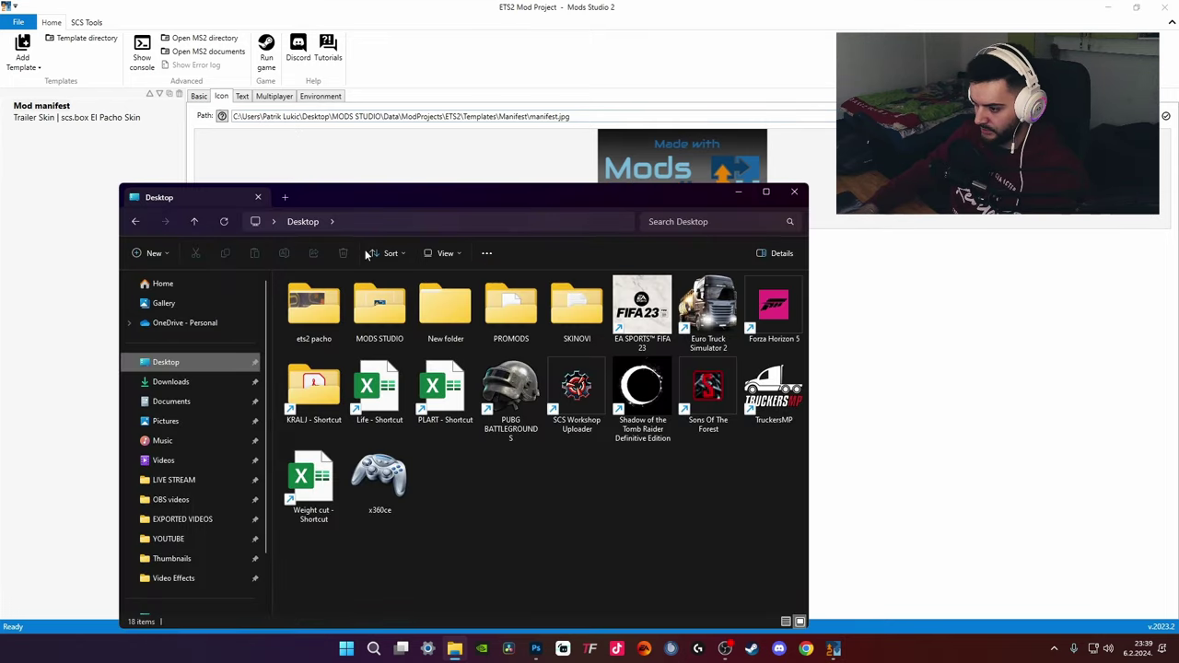
pyautogui.doubleClick(381, 308)
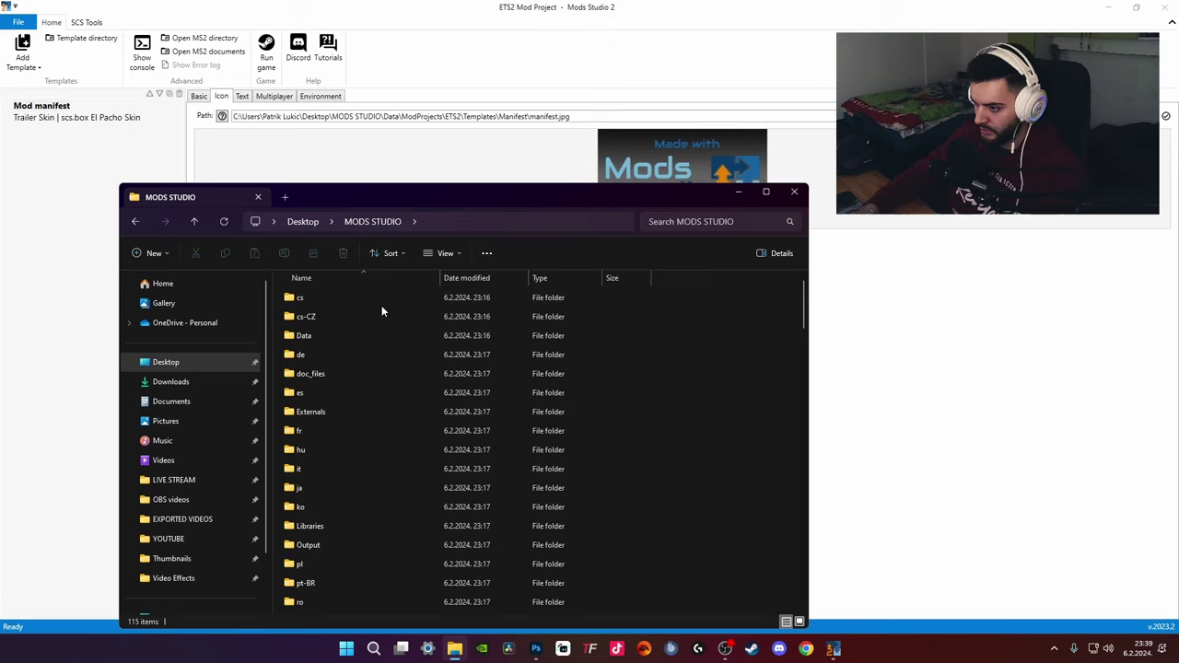
pyautogui.doubleClick(320, 335)
pyautogui.doubleClick(309, 291)
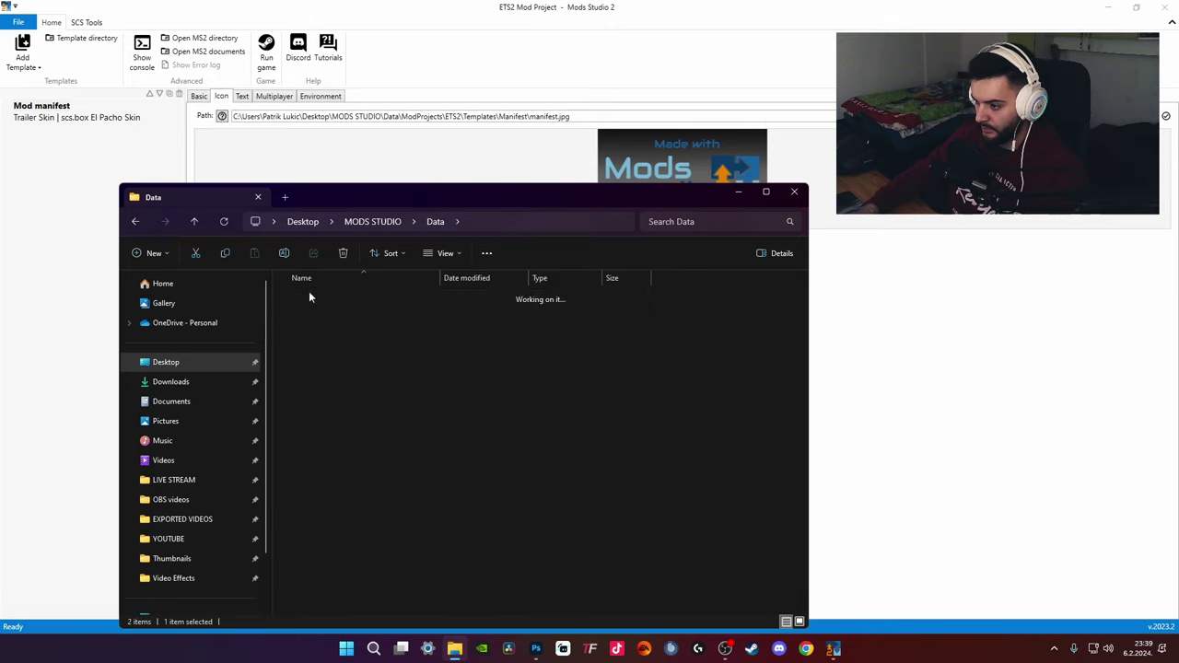
pyautogui.hotkey('alt', 'Left')
pyautogui.click(336, 309)
pyautogui.doubleClick(336, 314)
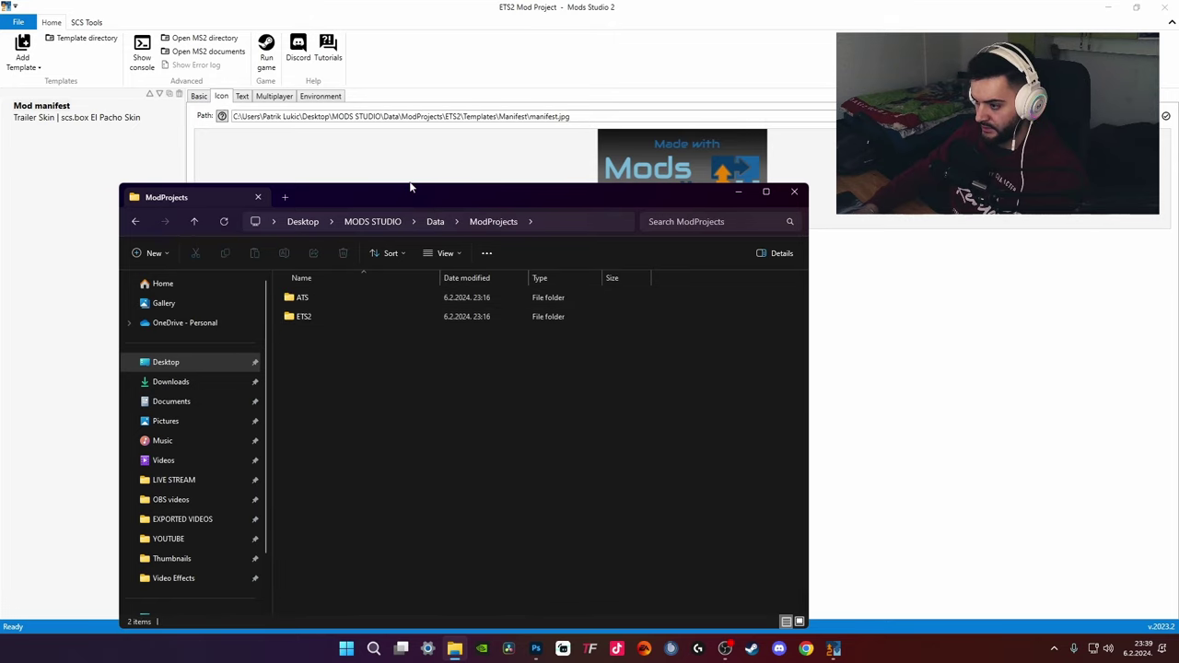
pyautogui.doubleClick(328, 313)
pyautogui.doubleClick(331, 296)
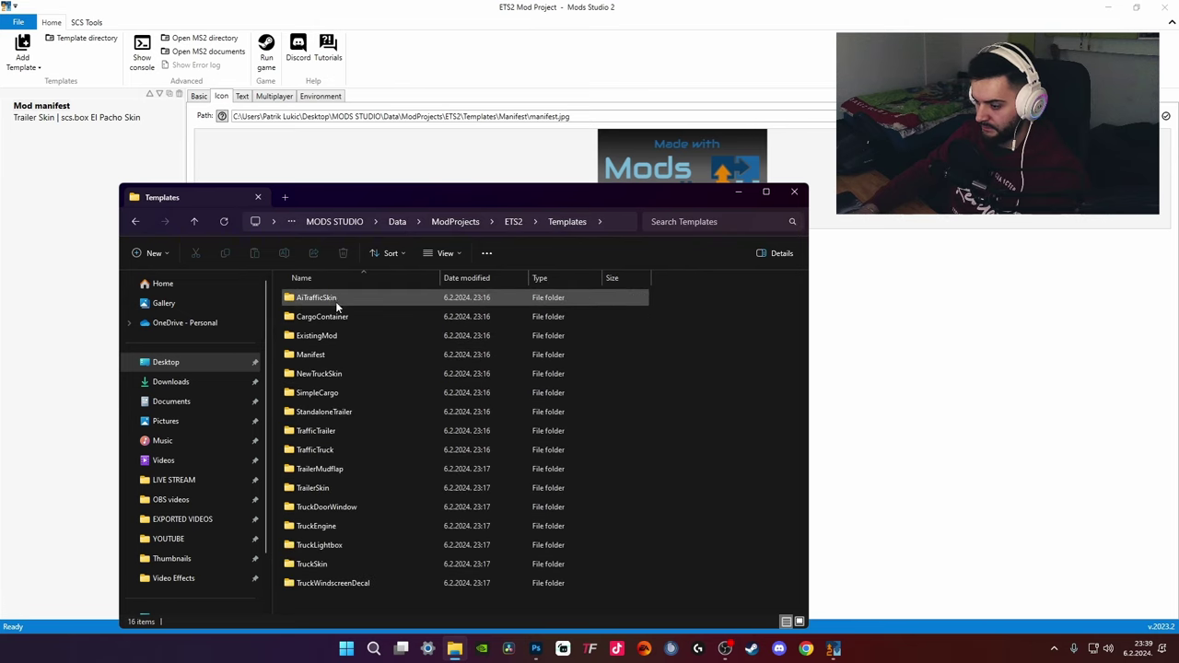
pyautogui.doubleClick(327, 354)
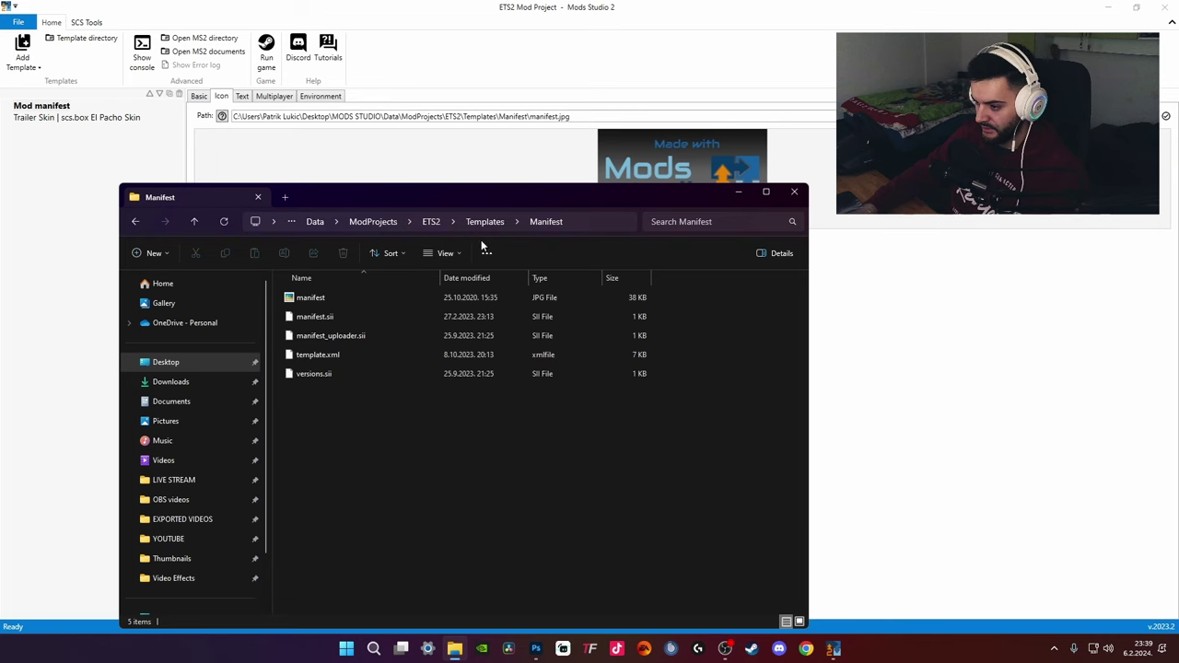
pyautogui.doubleClick(366, 300)
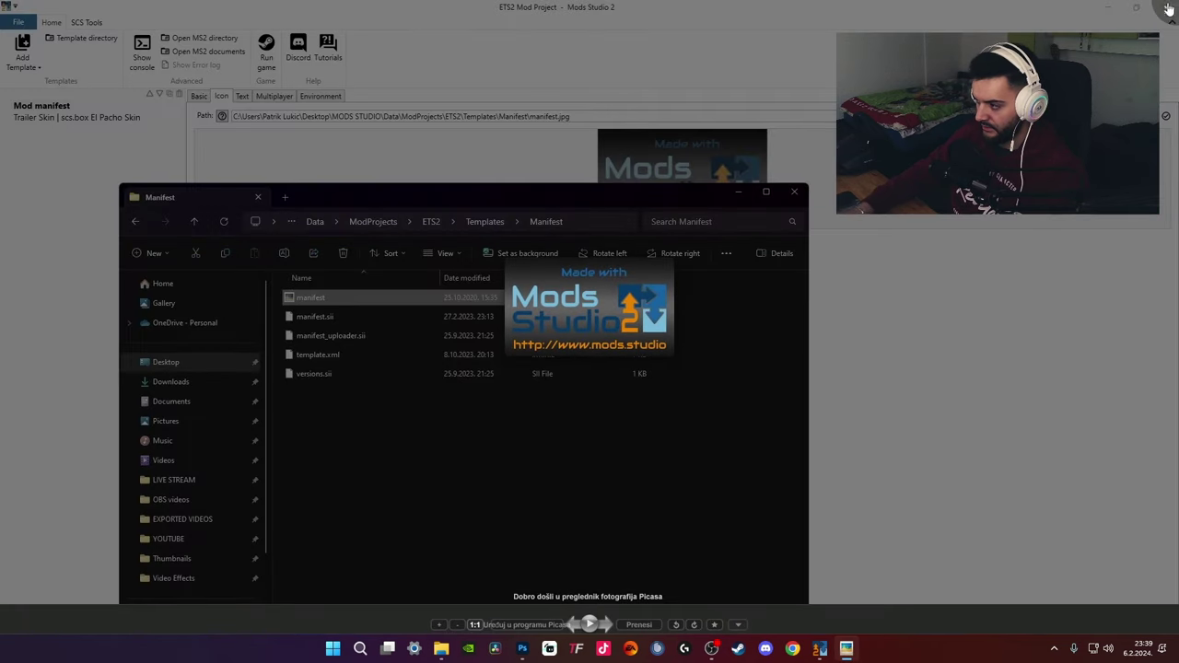
pyautogui.click(1168, 10)
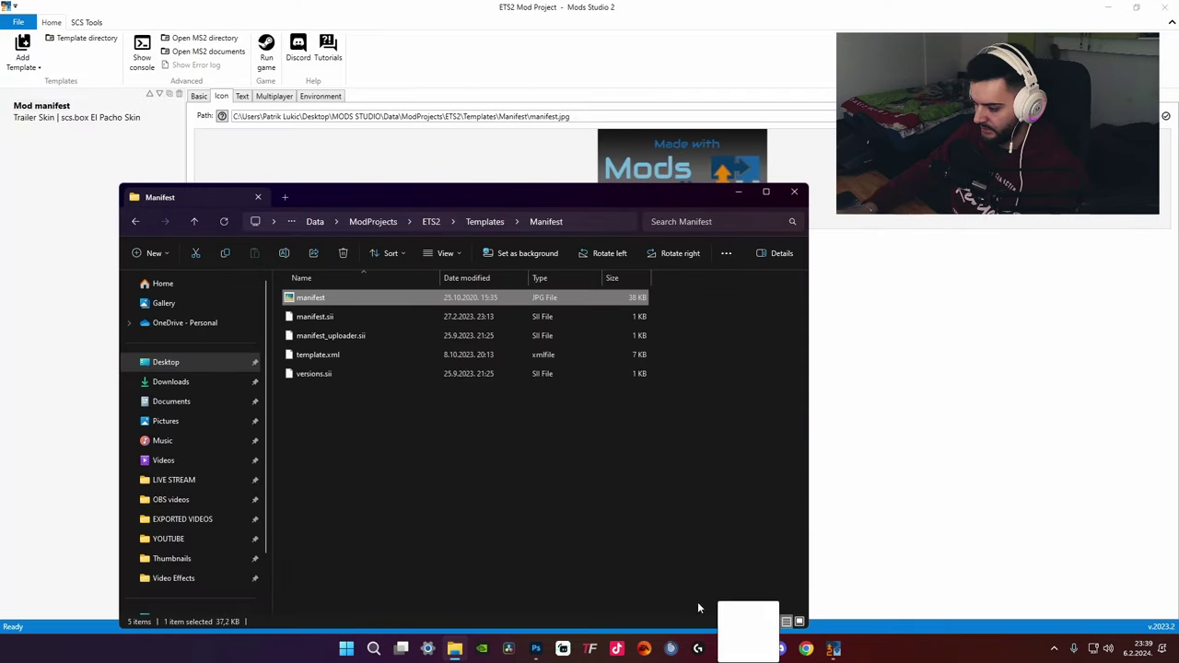
# Switch to Photoshop, open the manifest JPG there and unlock its background layer
pyautogui.click(536, 649)
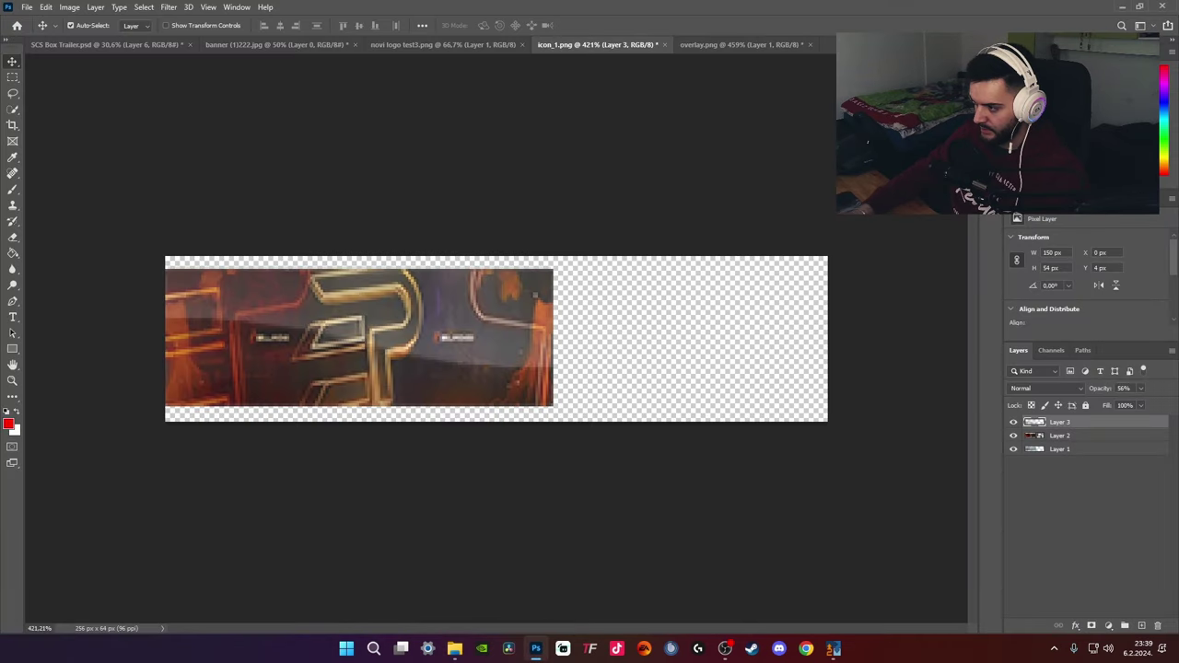
pyautogui.hotkey('ctrl', 'Tab')
pyautogui.click(1155, 425)
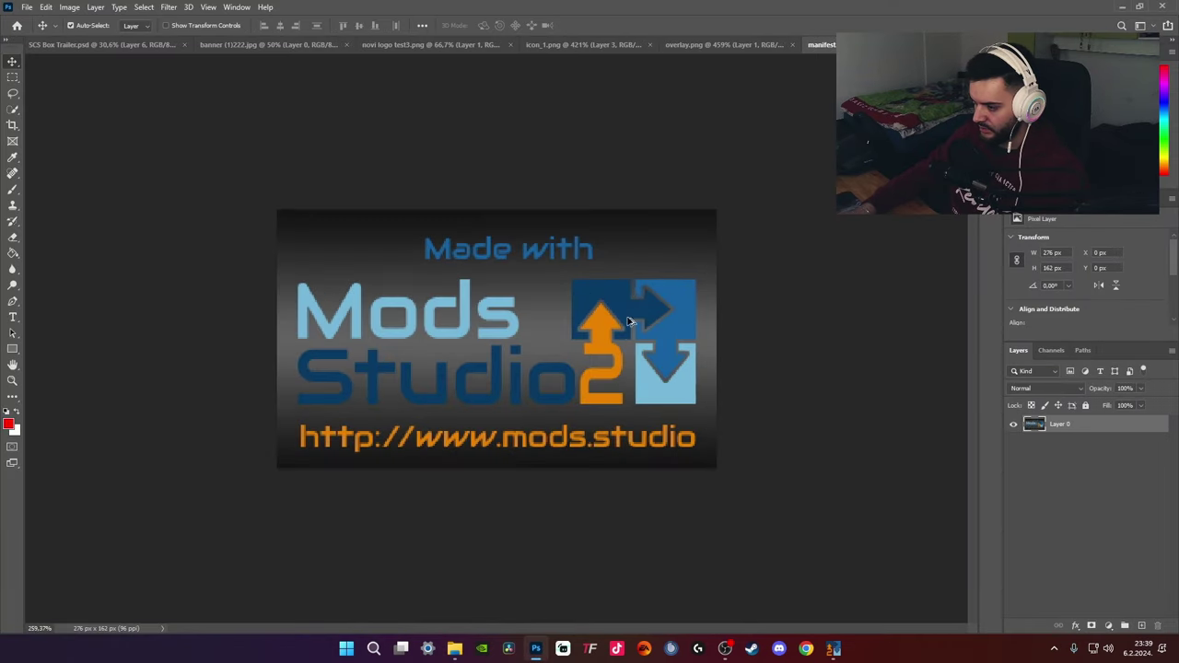
# Copy the artwork from banner (1)222.jpg into the manifest image and stretch it to cover the full 276 x 162 px canvas
pyautogui.click(267, 44)
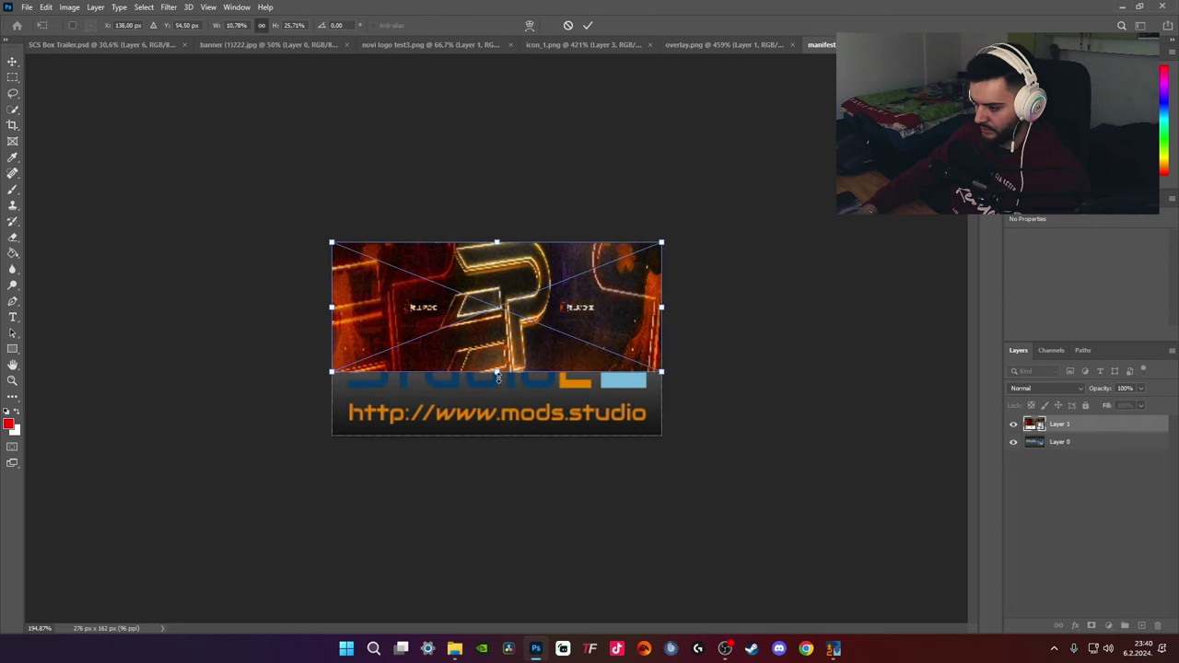
pyautogui.moveTo(497, 374); pyautogui.dragTo(509, 436)
pyautogui.press('Return')
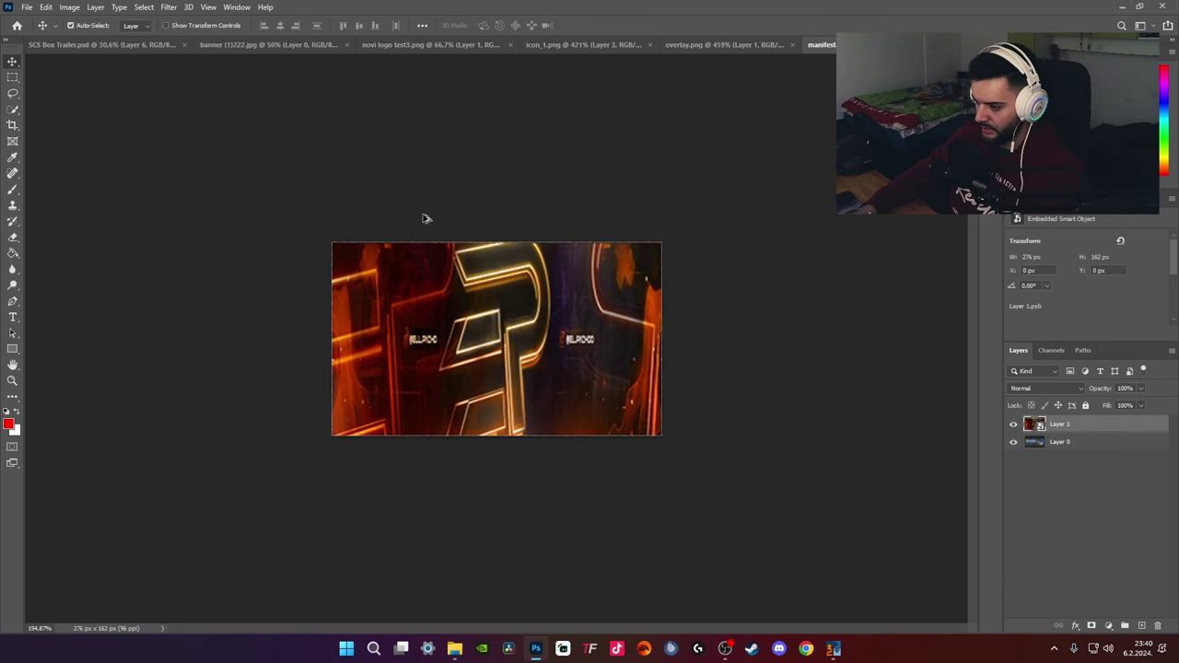
# Quick-export the manifest image as a PNG named "mod manager icon" into the ets2 pacho folder on the desktop
pyautogui.scroll(3, 426, 218)
pyautogui.click(26, 7)
pyautogui.moveTo(92, 185)
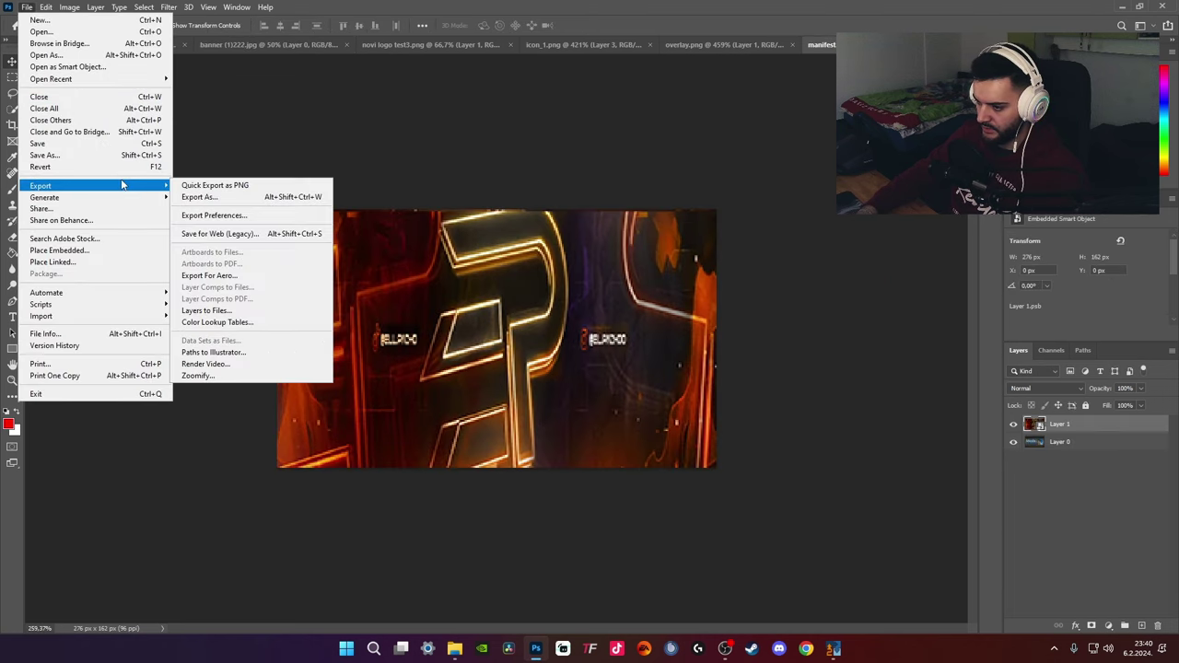
pyautogui.click(205, 188)
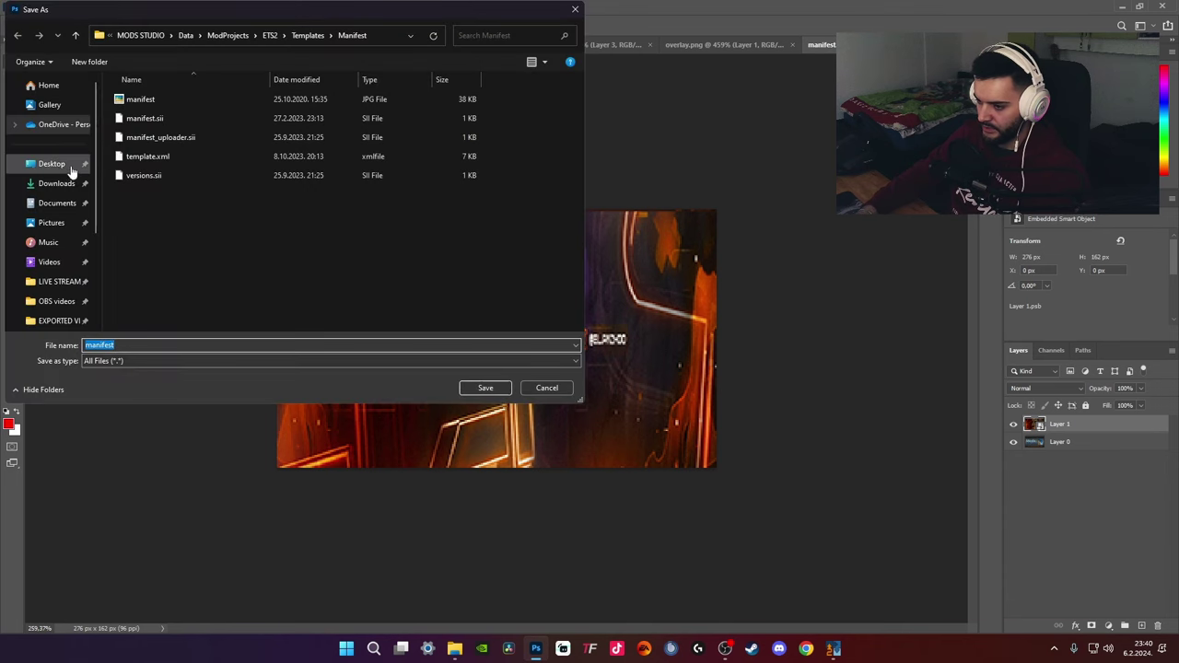
pyautogui.click(76, 163)
pyautogui.doubleClick(144, 122)
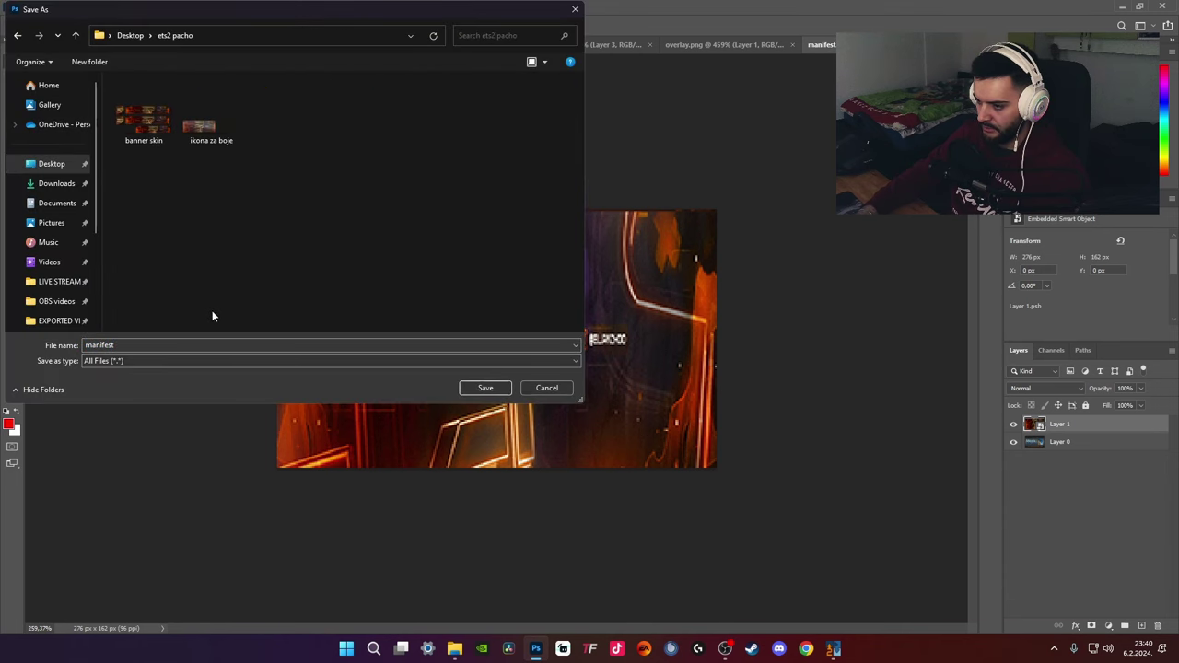
pyautogui.click(166, 346)
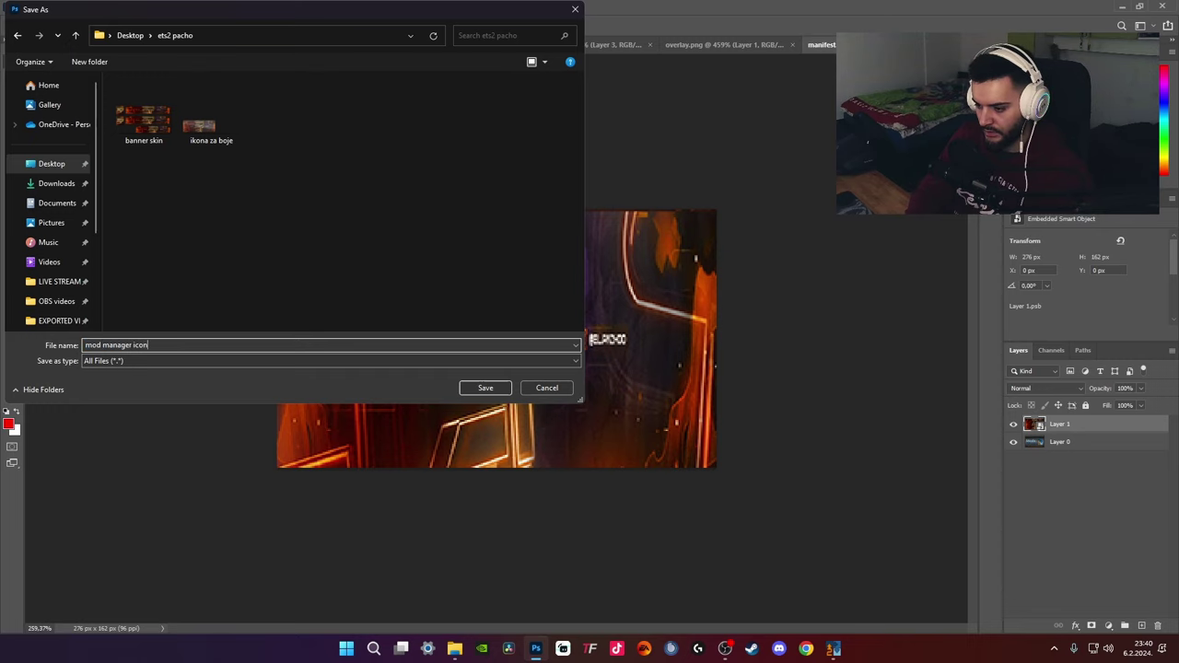
pyautogui.write('mod manager icon')
pyautogui.press('Return')
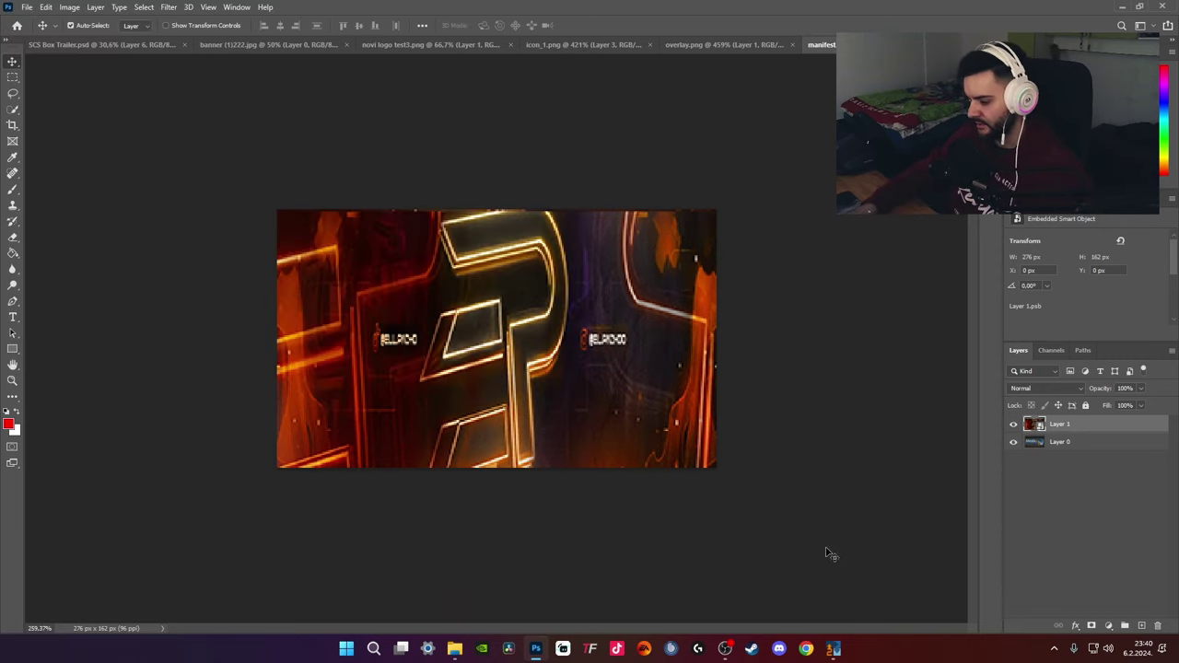
# Switch to Mods Studio 2 and try to pick the exported image from Desktop\ets2 pacho as the manifest icon
pyautogui.click(832, 649)
pyautogui.click(222, 116)
pyautogui.click(85, 164)
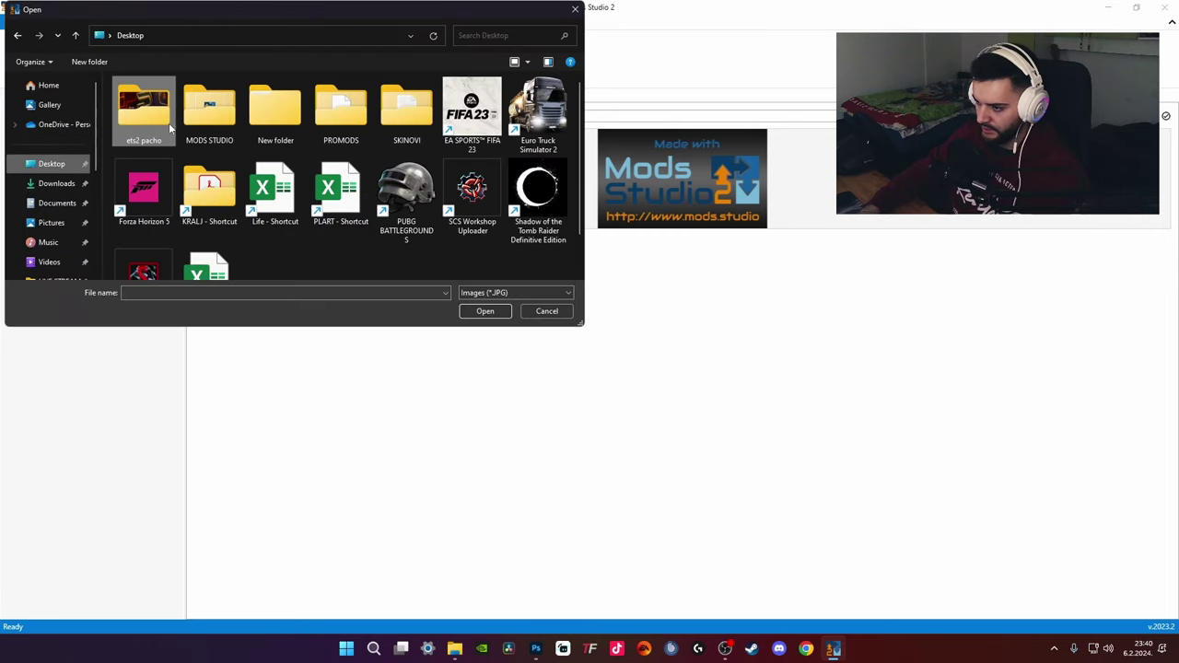
pyautogui.doubleClick(168, 122)
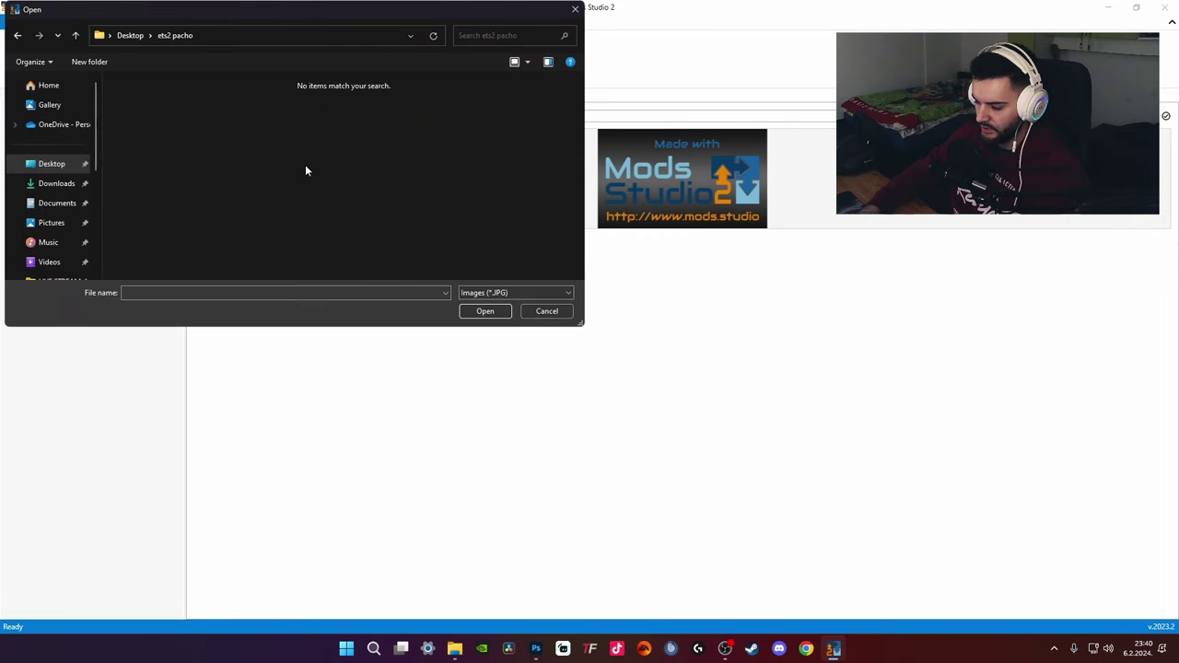
pyautogui.click(546, 311)
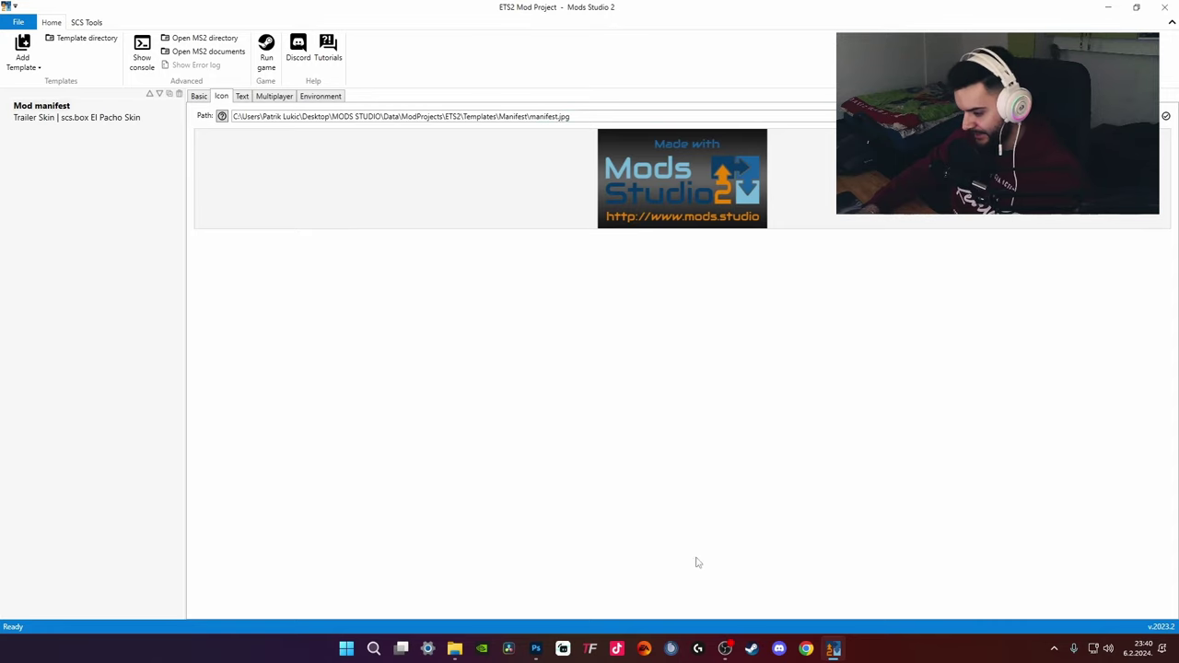
# Switch to Photoshop and export the manifest image as a 100% quality JPG, replacing "mod manager icon" in Desktop\ets2 pacho
pyautogui.click(535, 648)
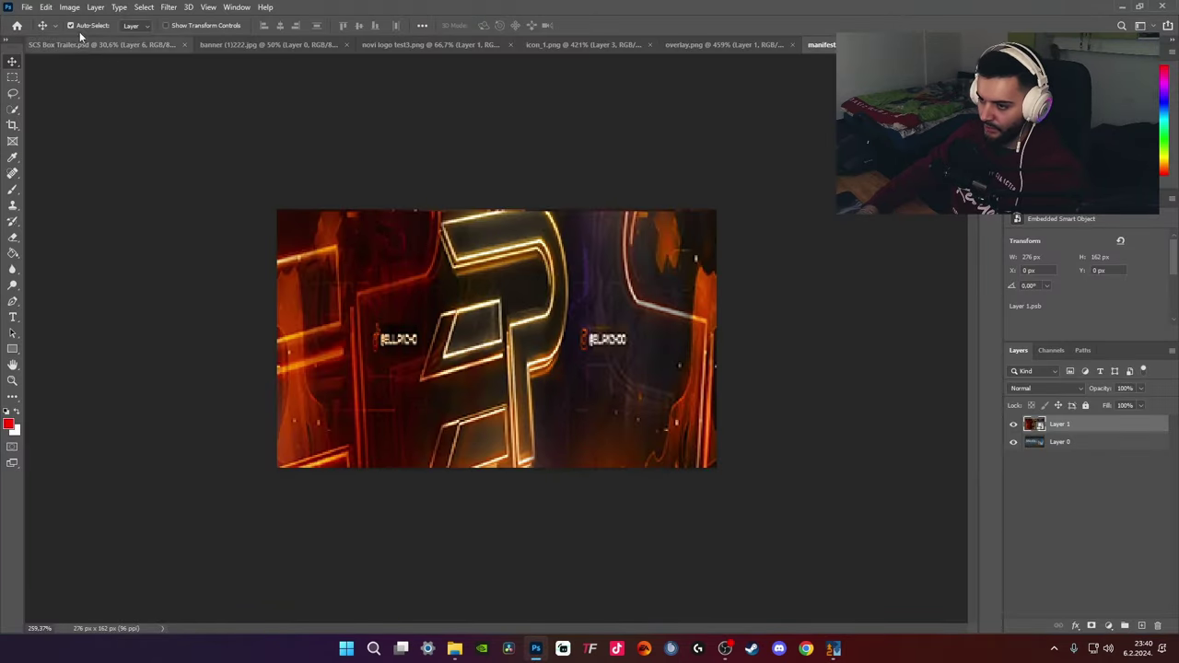
pyautogui.click(28, 7)
pyautogui.click(204, 203)
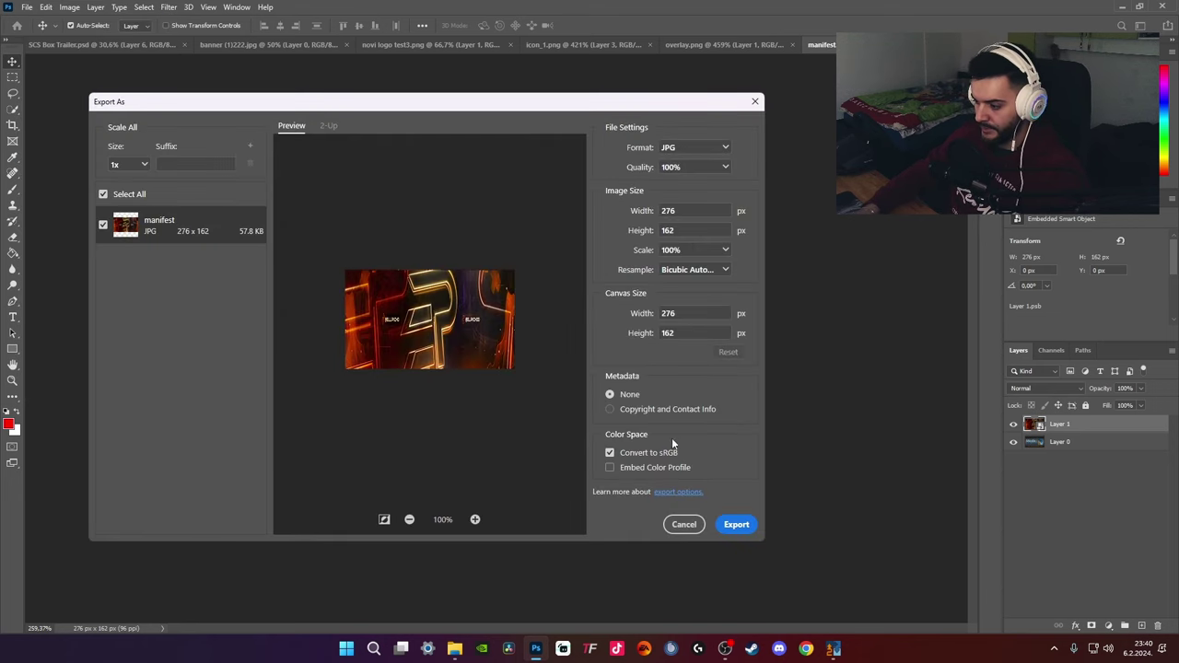
pyautogui.click(734, 522)
pyautogui.click(52, 163)
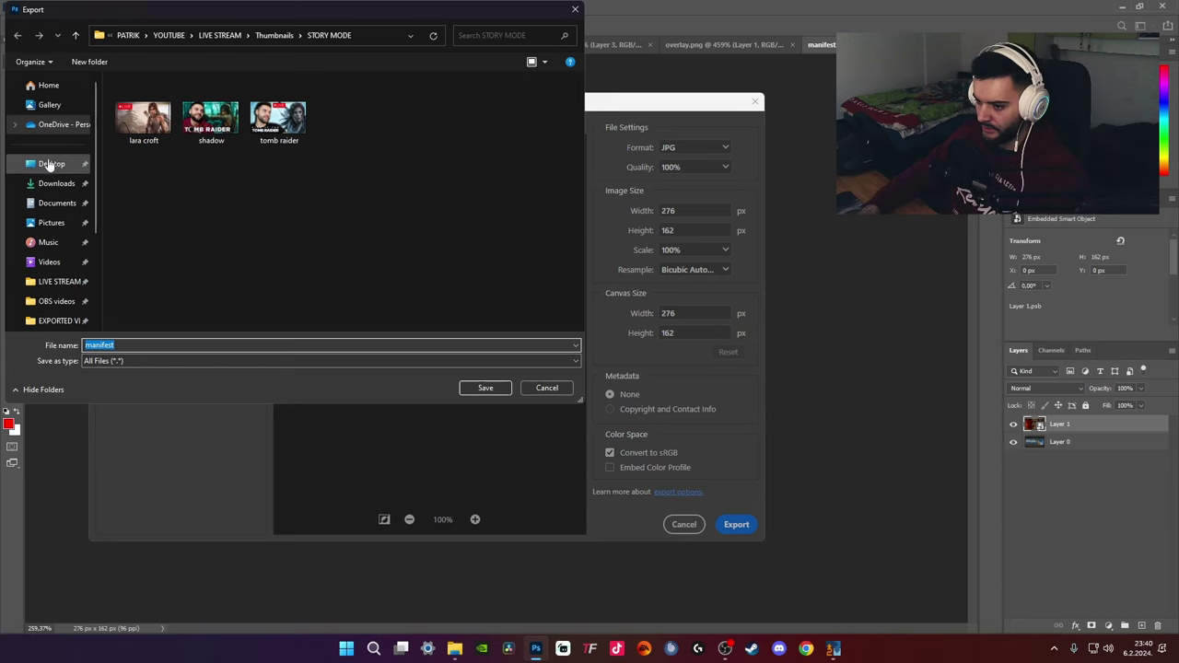
pyautogui.doubleClick(143, 108)
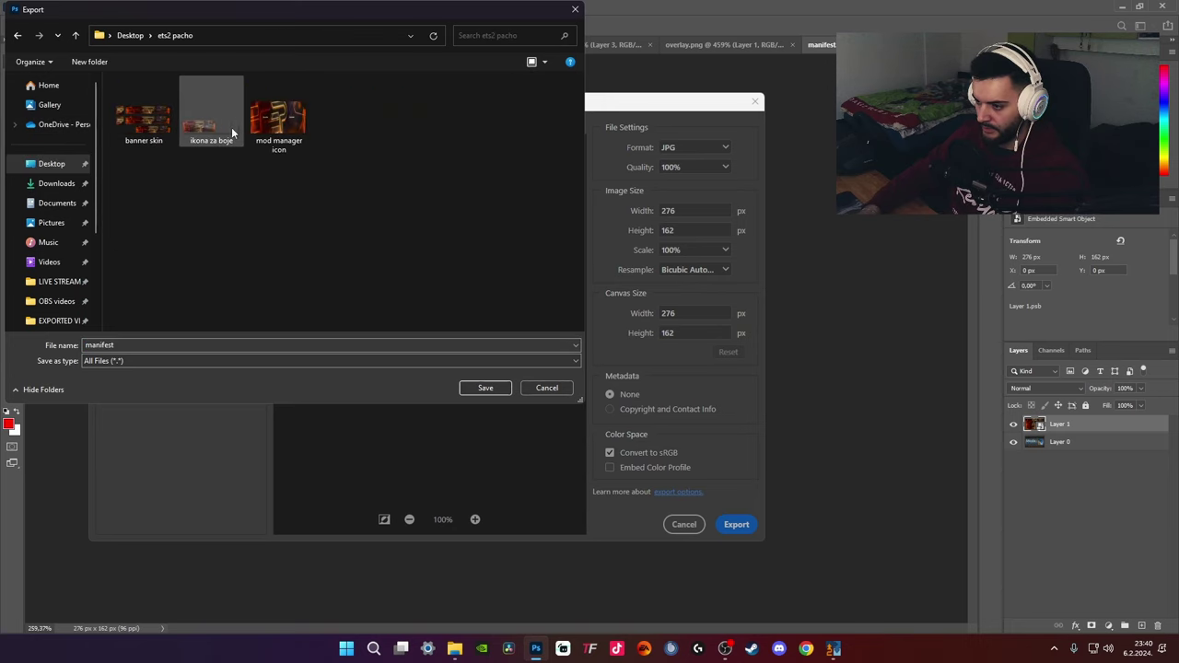
pyautogui.click(285, 129)
pyautogui.click(485, 388)
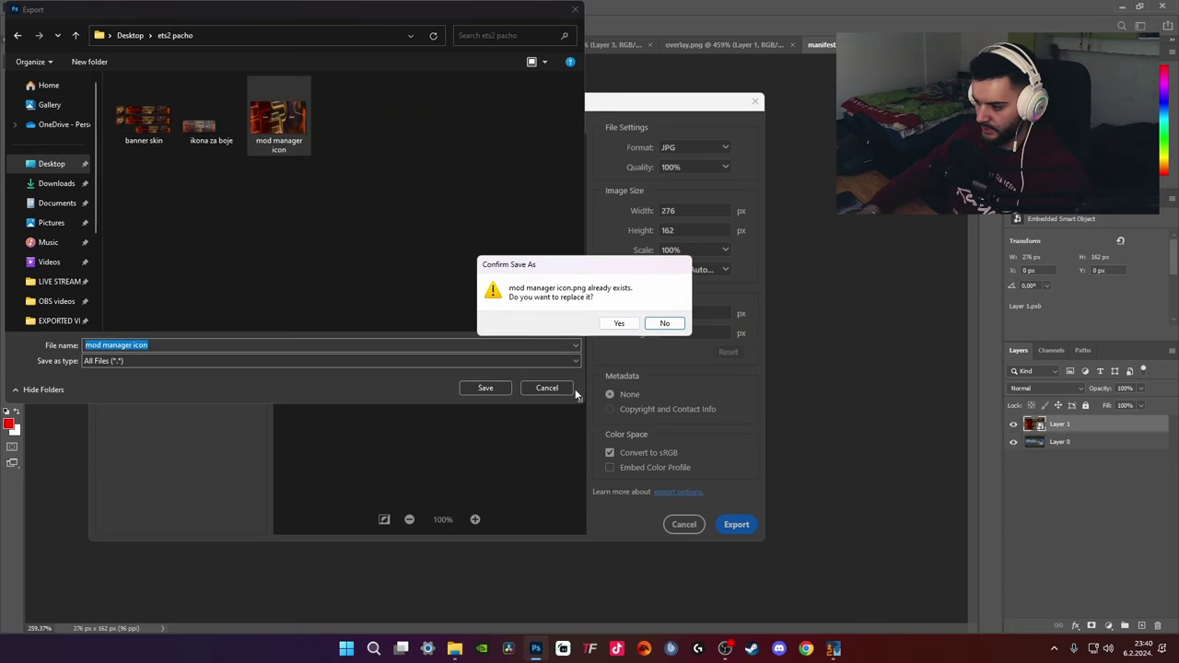
pyautogui.click(609, 327)
# Switch to Mods Studio 2 and set mod manager icon.png from the ets2 pacho folder as the manifest icon
pyautogui.hotkey('alt', 'Tab')
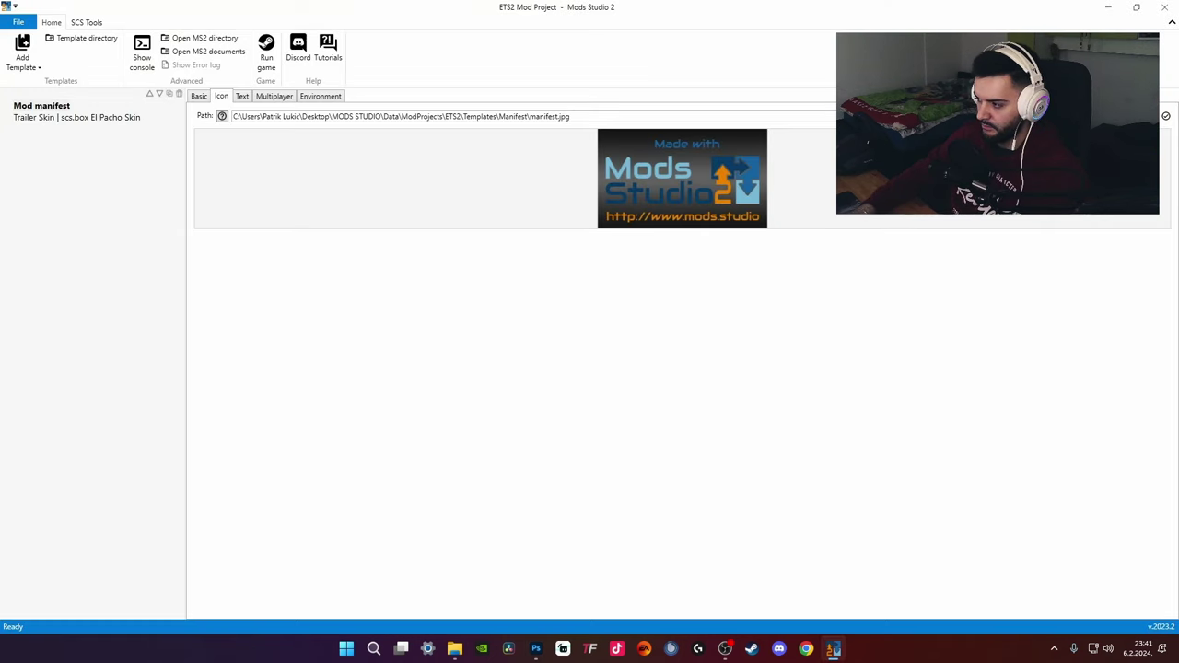
pyautogui.click(1147, 116)
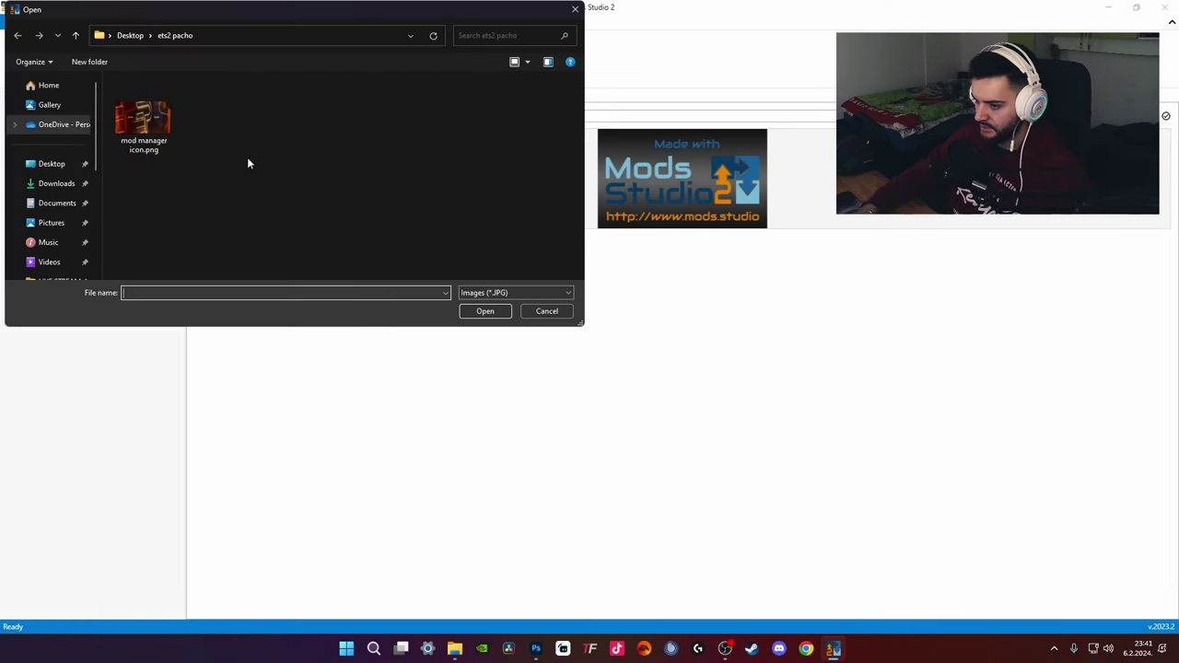
pyautogui.click(144, 115)
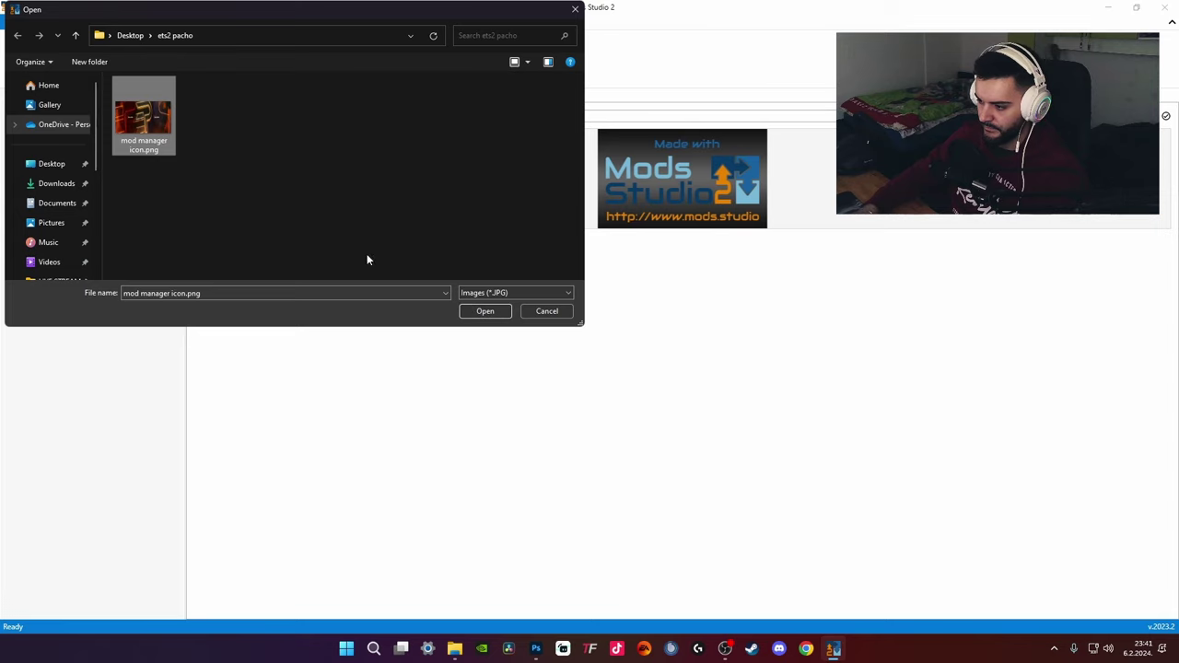
pyautogui.click(484, 311)
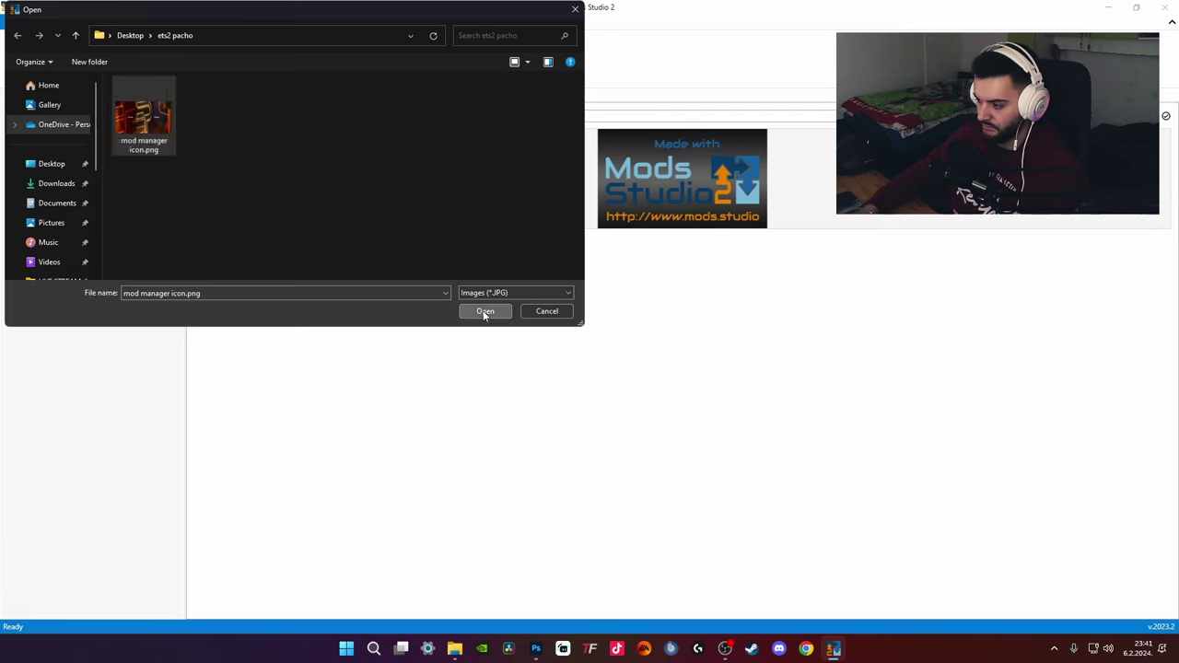
# Review the manifest's text, multiplayer, environment and basic settings
pyautogui.click(242, 96)
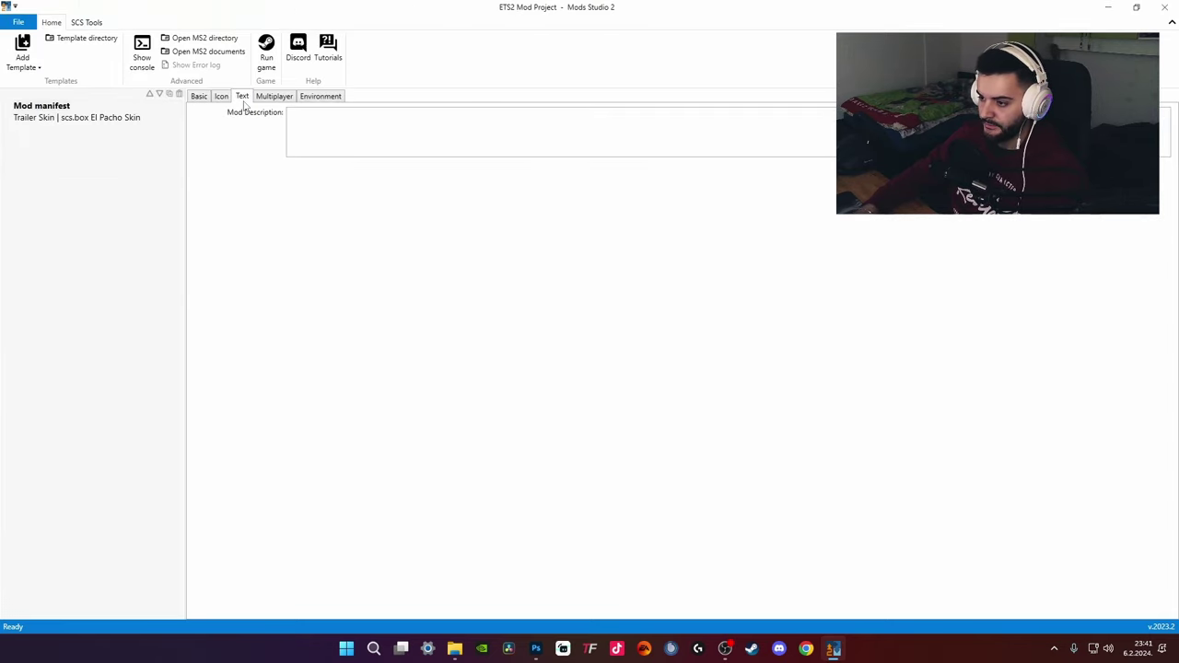
pyautogui.click(273, 97)
pyautogui.click(318, 97)
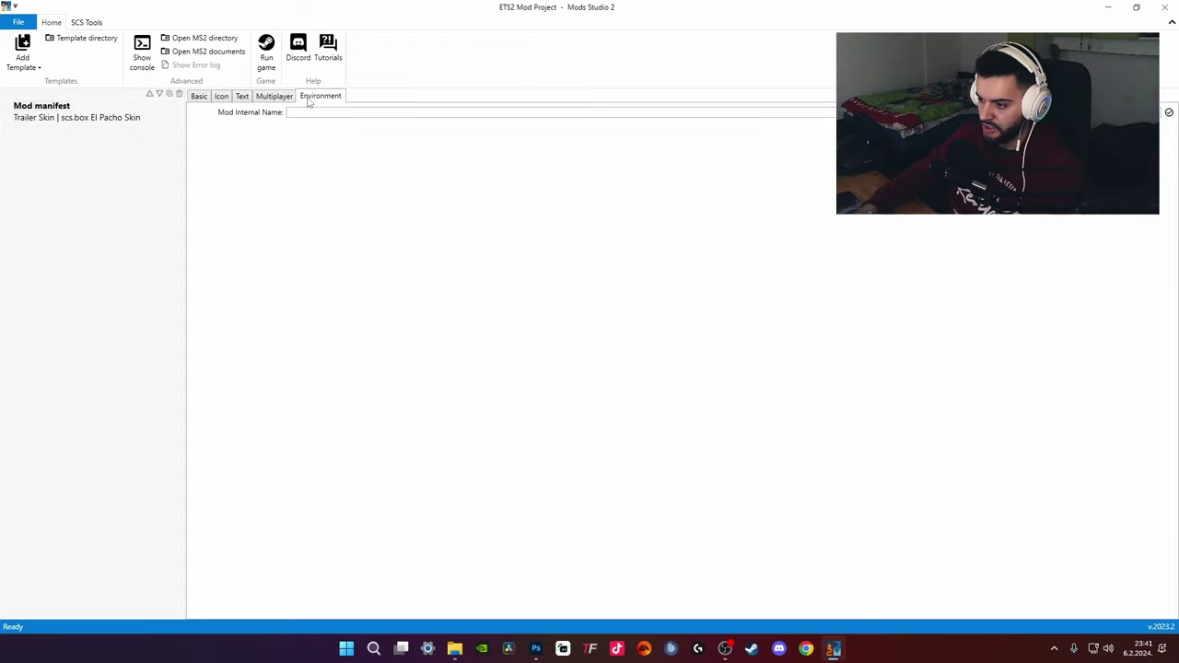
pyautogui.click(199, 96)
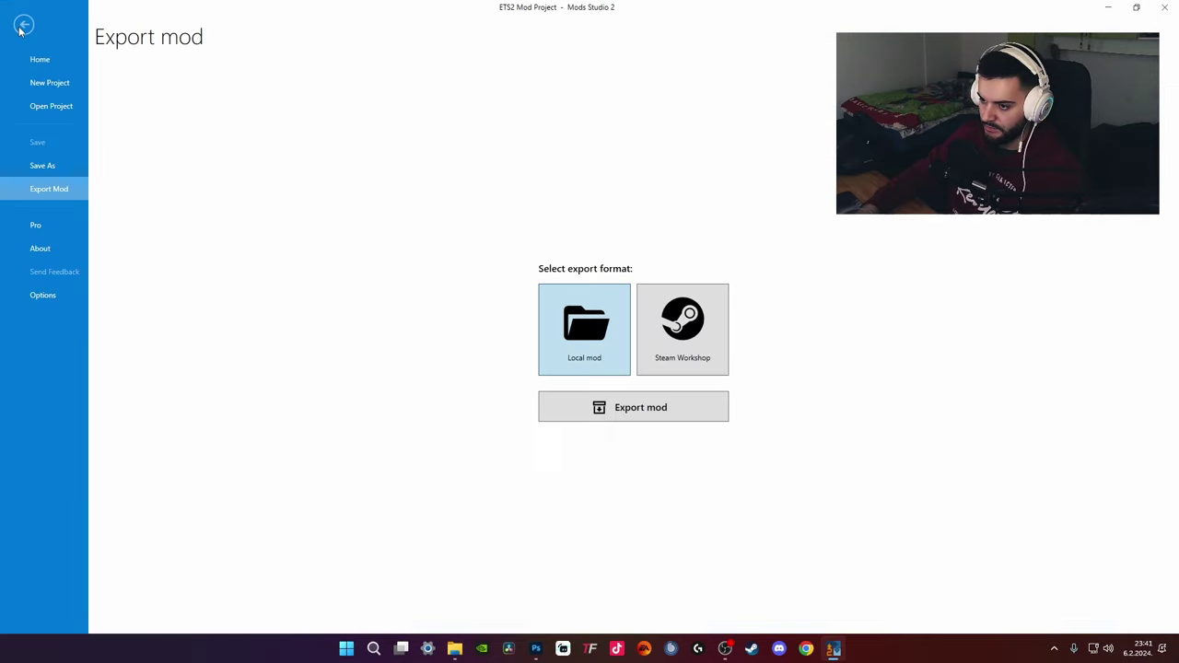
# Export the project as a local mod to Documents\Euro Truck Simulator 2\mod, with an SCS file name beginning "el pacho"
pyautogui.click(19, 22)
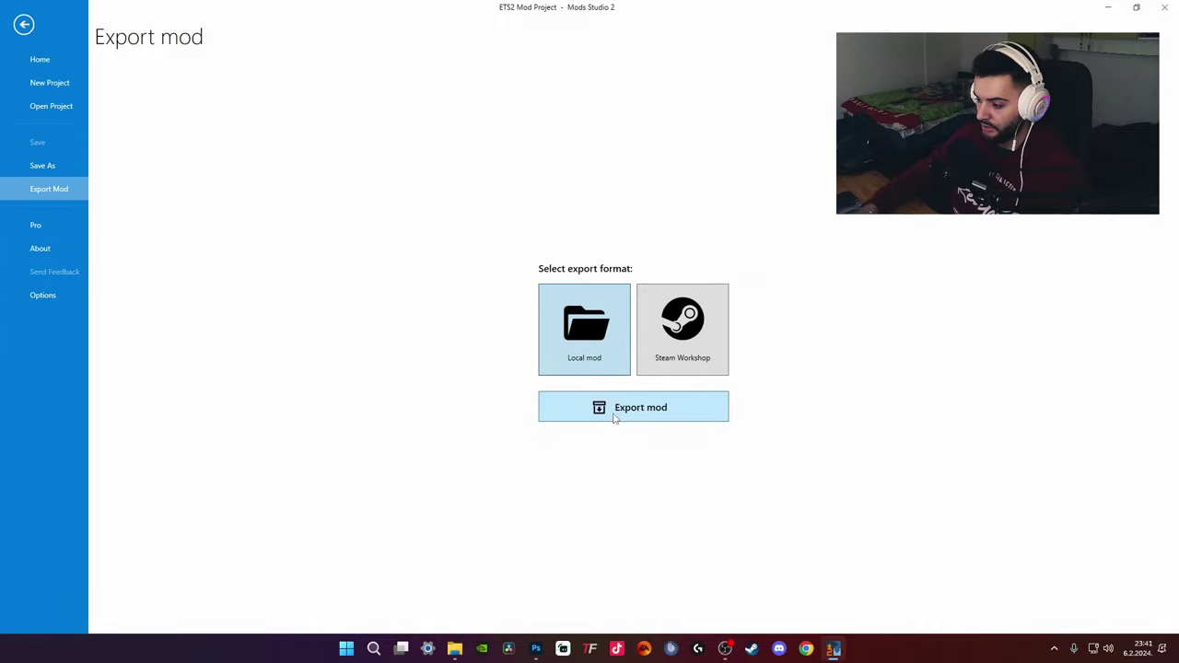
pyautogui.click(652, 408)
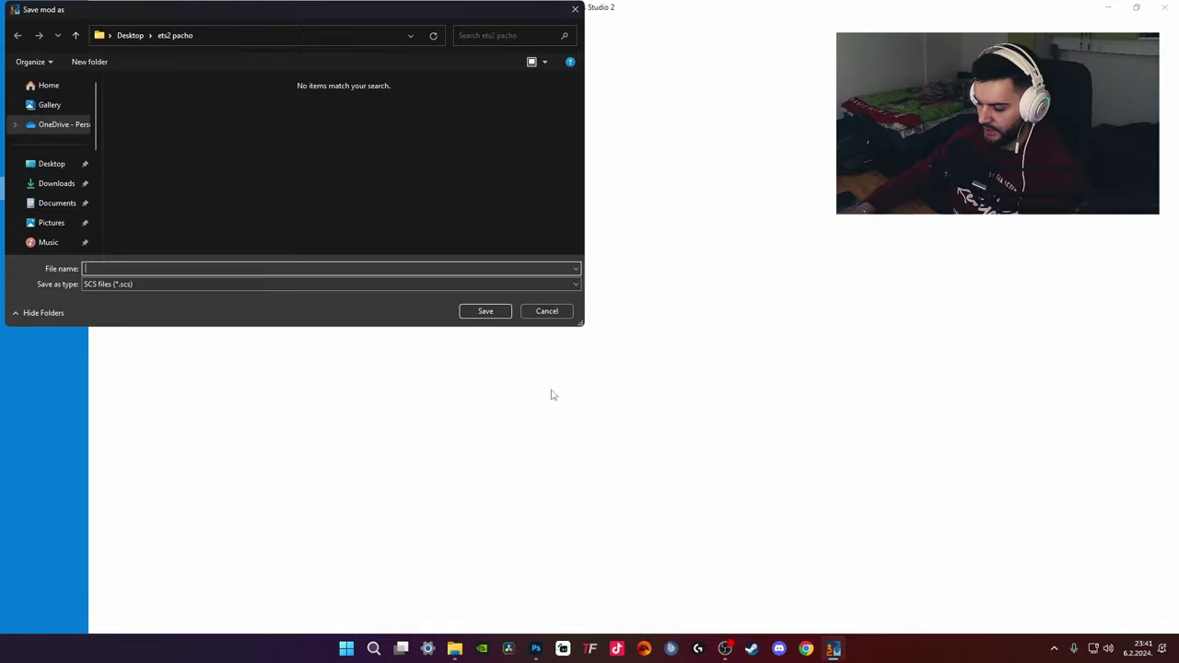
pyautogui.scroll(-3, 65, 184)
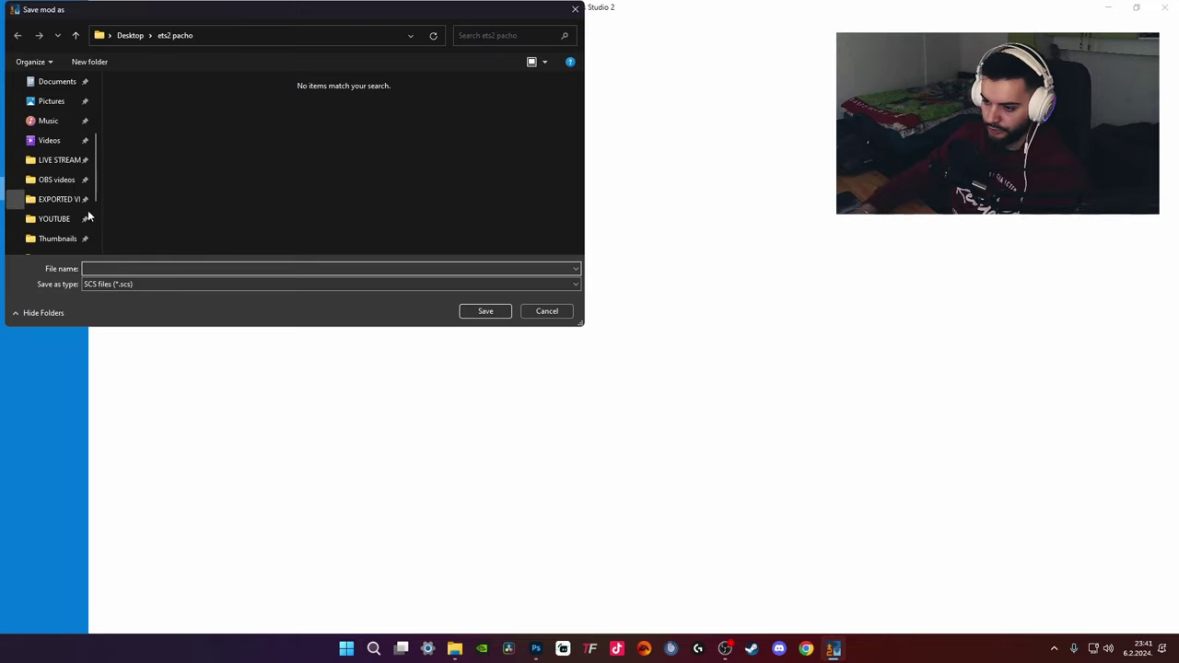
pyautogui.scroll(-1, 54, 184)
pyautogui.scroll(4, 74, 177)
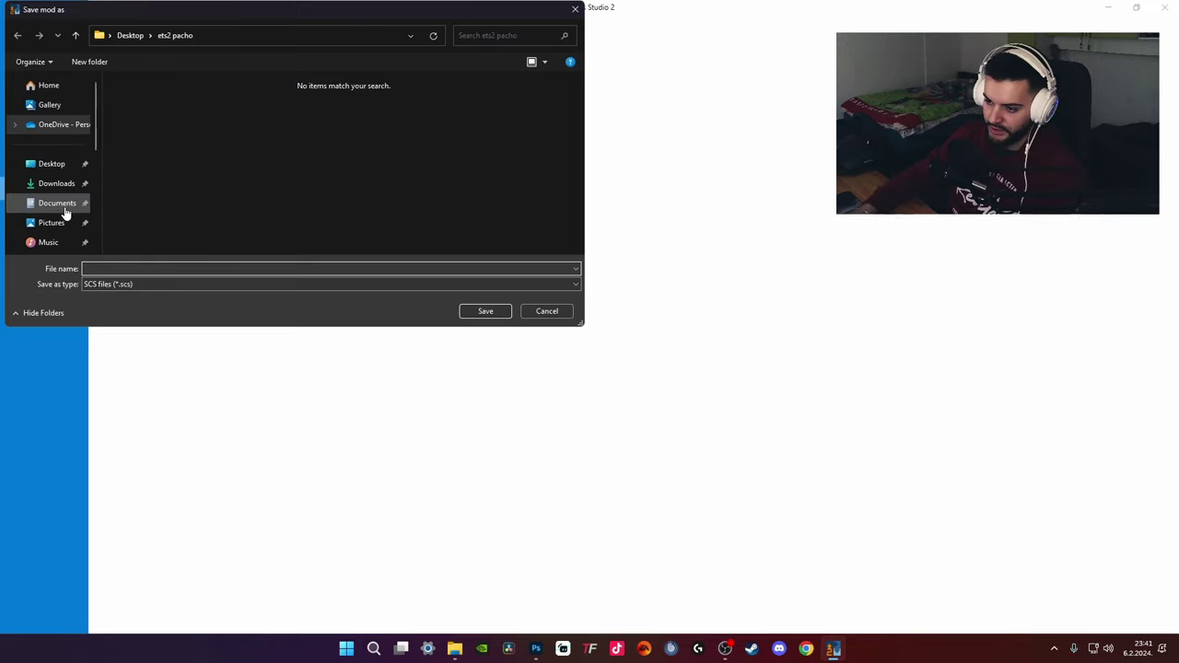
pyautogui.click(62, 204)
pyautogui.doubleClick(166, 214)
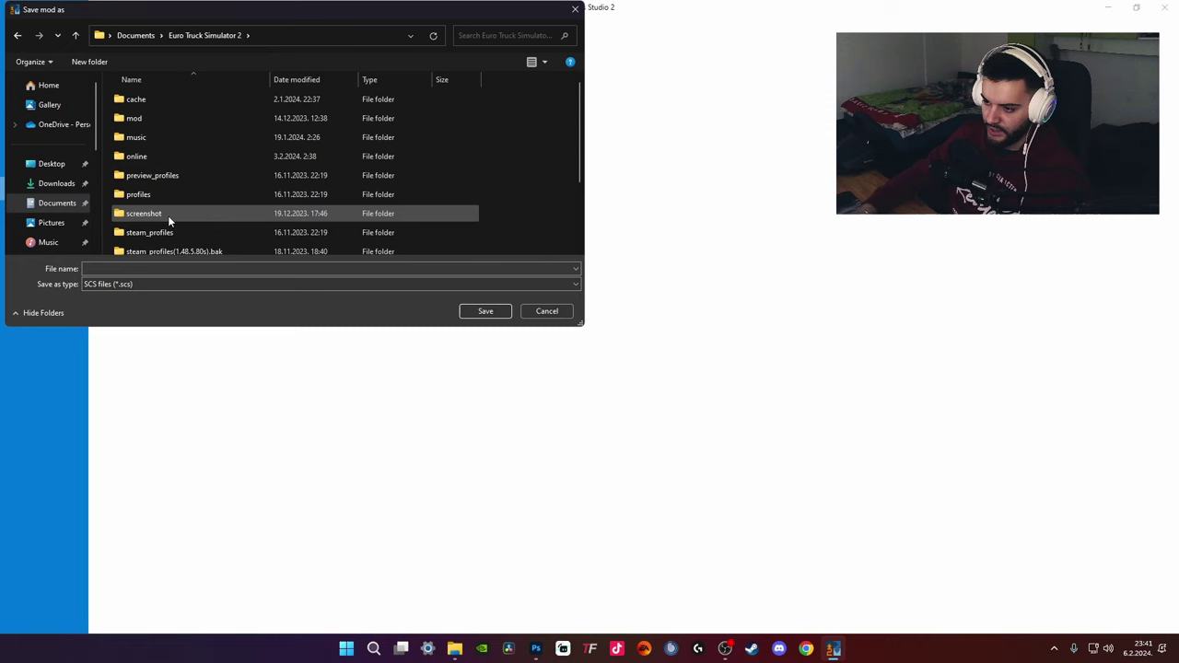
pyautogui.doubleClick(148, 134)
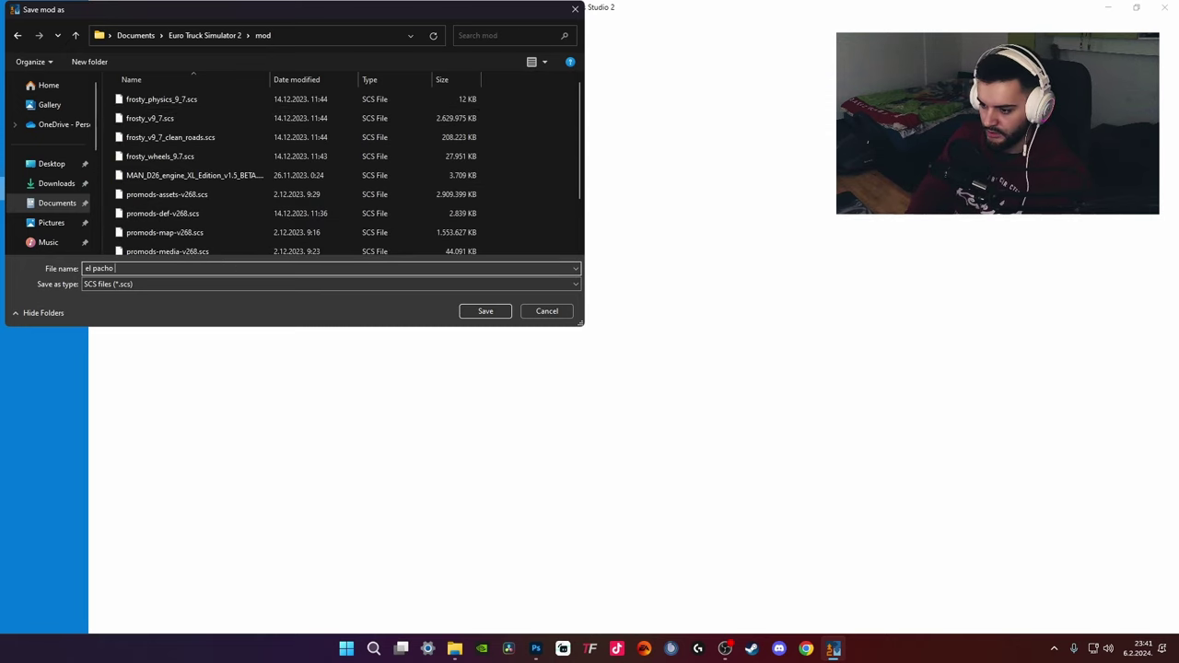
pyautogui.click(482, 311)
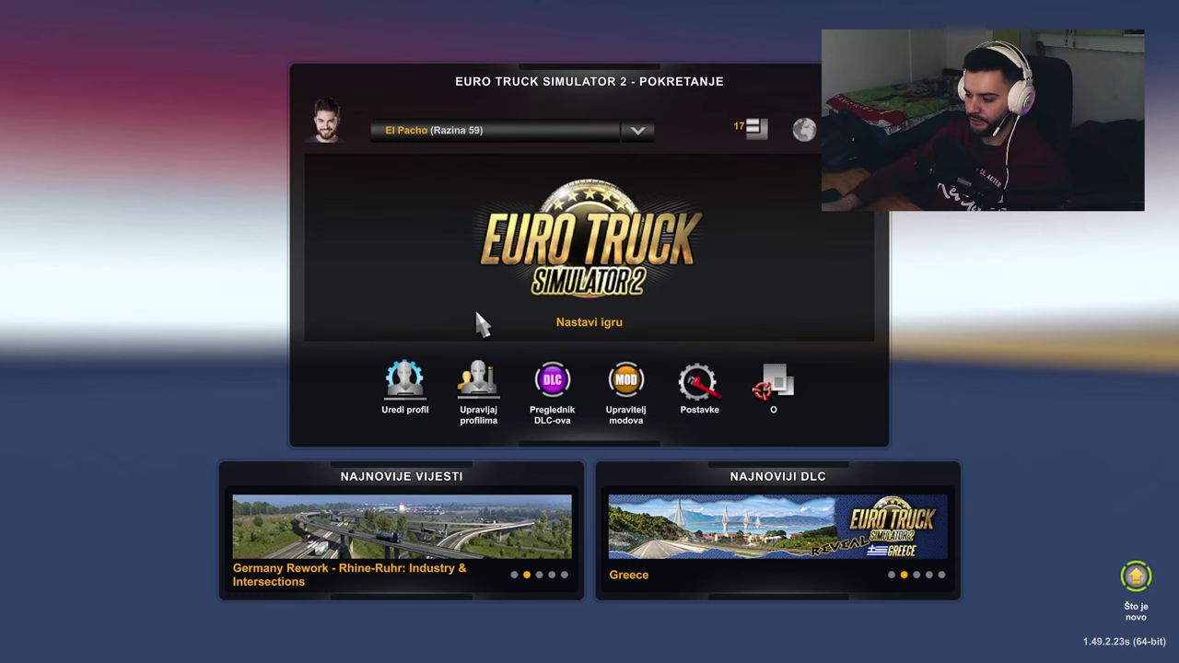
# In Euro Truck Simulator 2, check the El Pacho Trailer Skin in the mod manager and continue the game
pyautogui.click(645, 401)
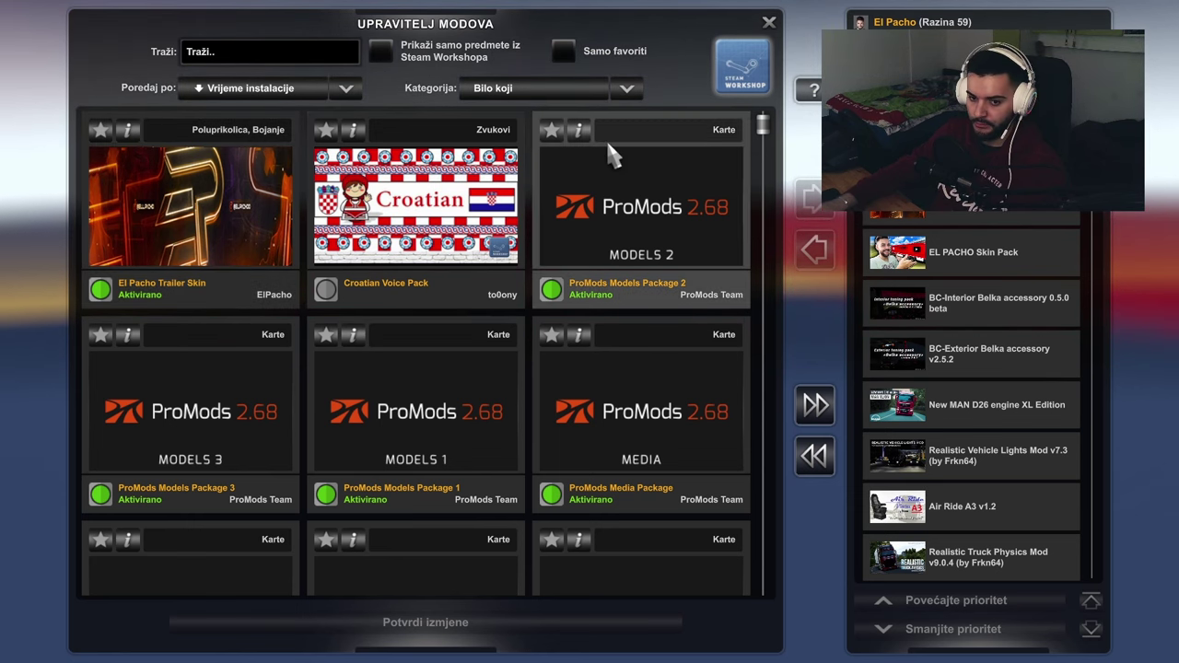
pyautogui.click(152, 272)
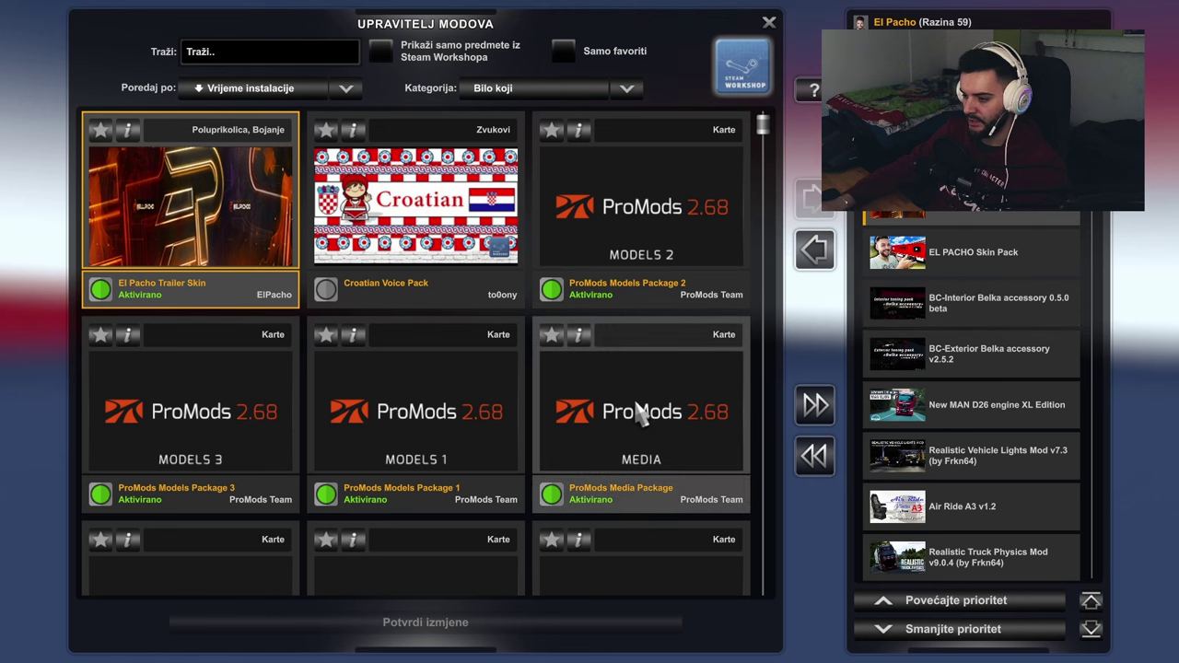
pyautogui.press('Escape')
pyautogui.press('Return')
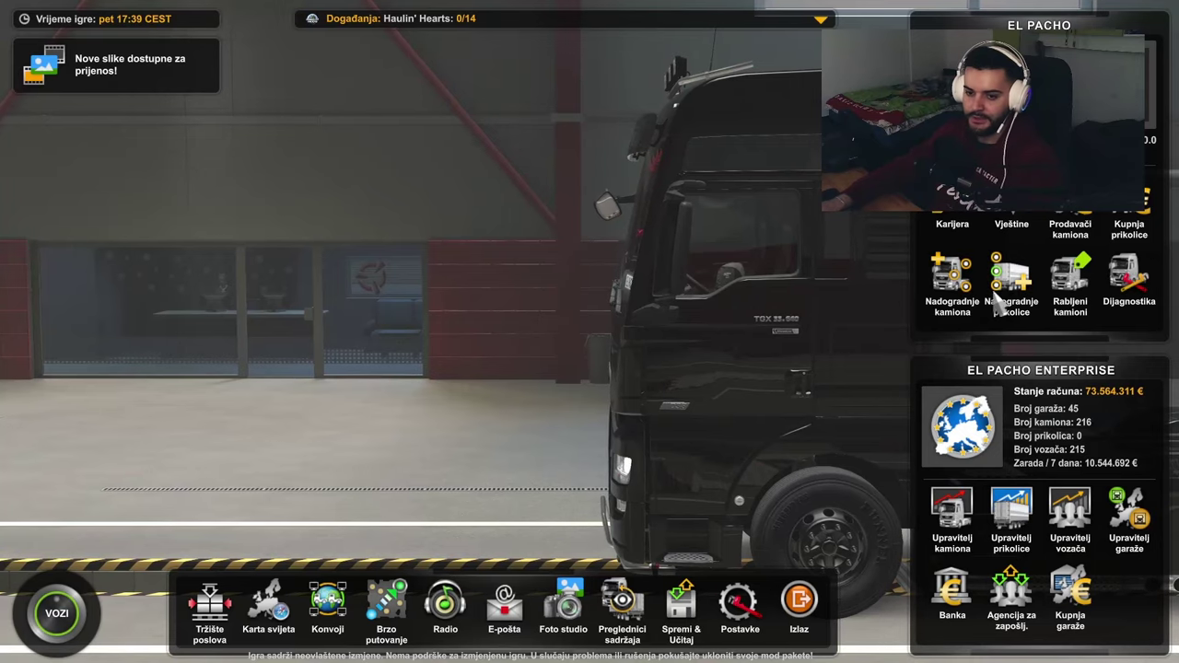
# Select the 33.700 € Curtainsider from the trailers for sale and open its custom configuration
pyautogui.click(1132, 223)
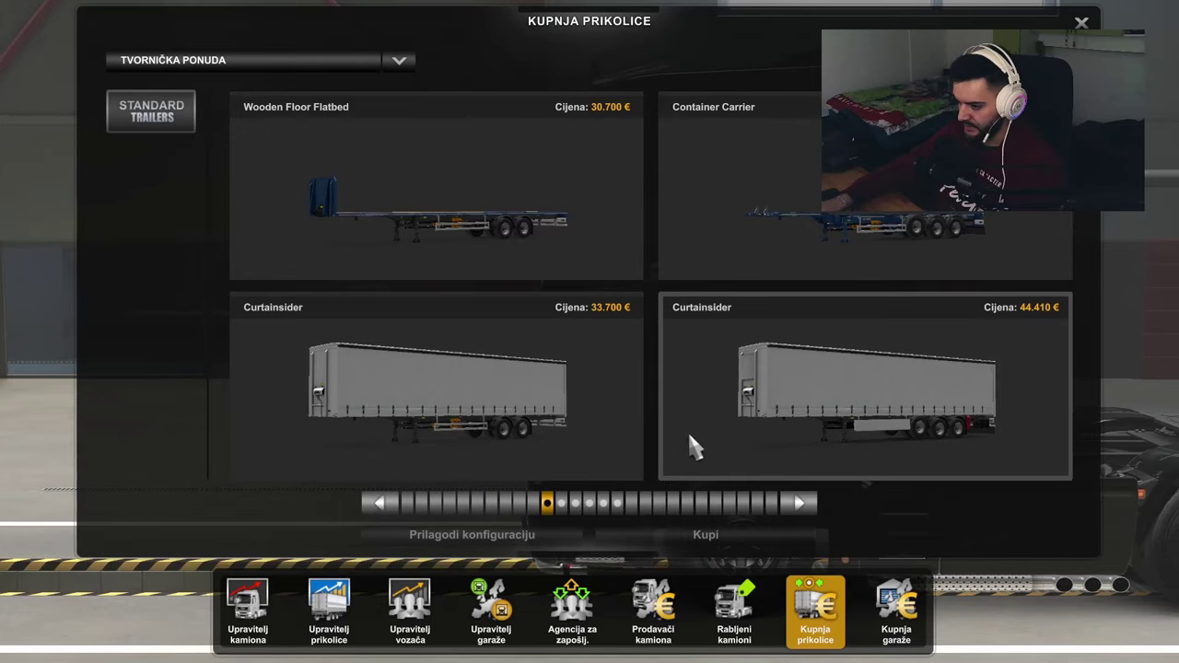
pyautogui.click(473, 400)
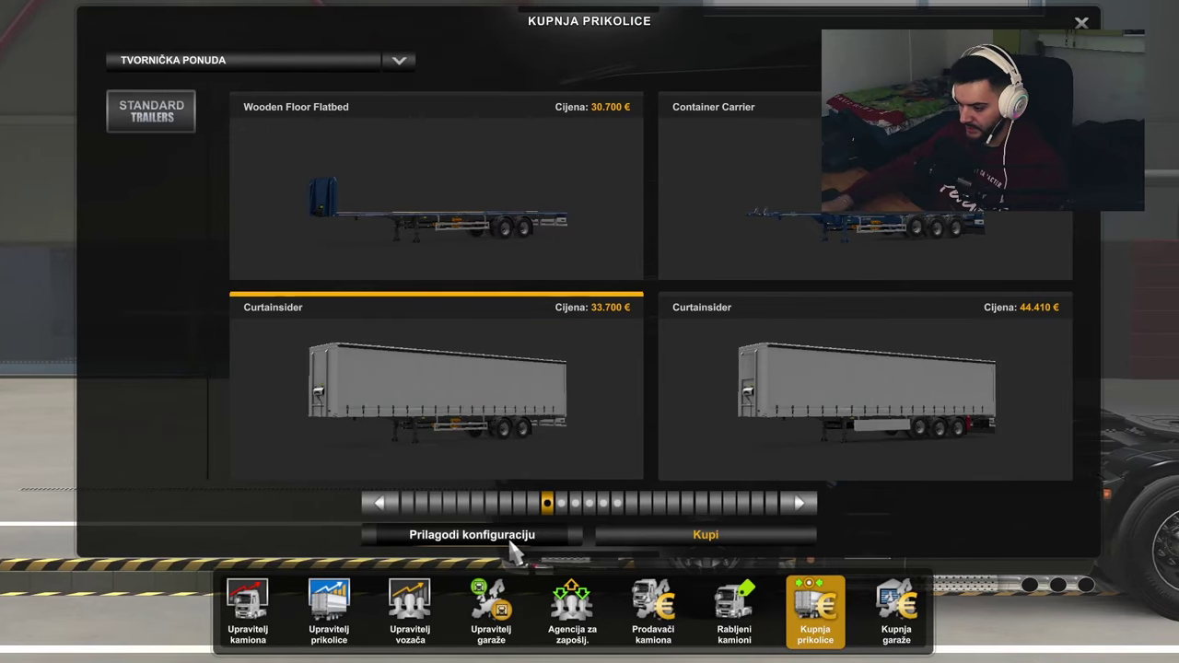
pyautogui.click(504, 534)
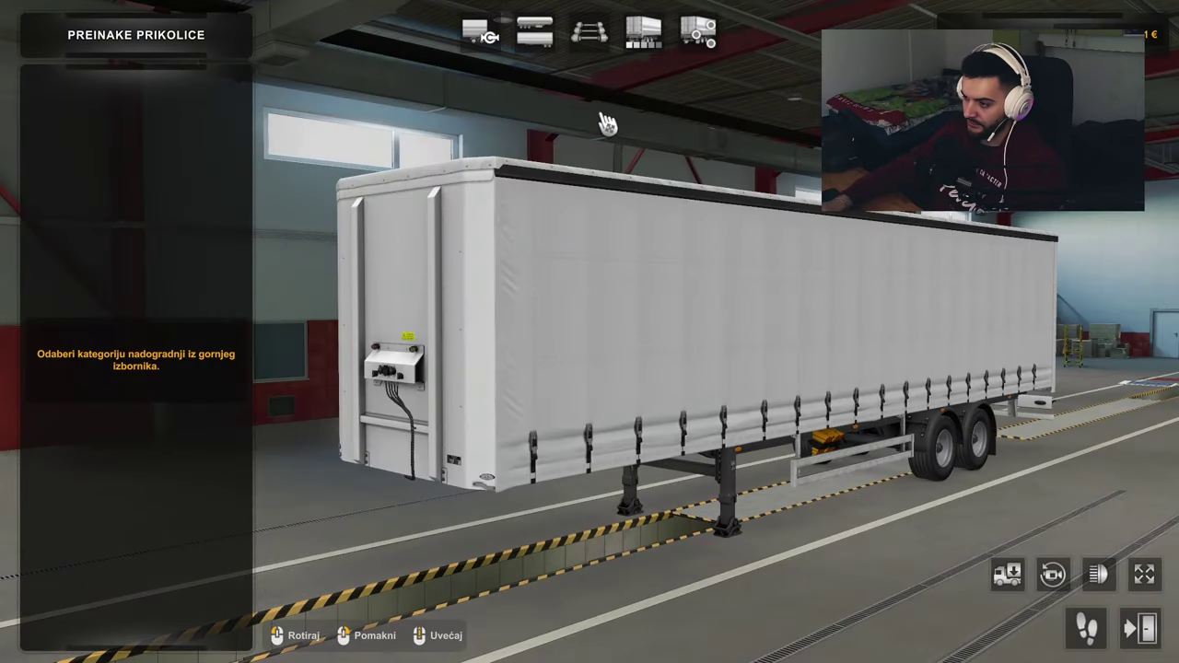
# Open the trailer's paint options and apply the El Pacho Skin to the curtainsider
pyautogui.click(652, 53)
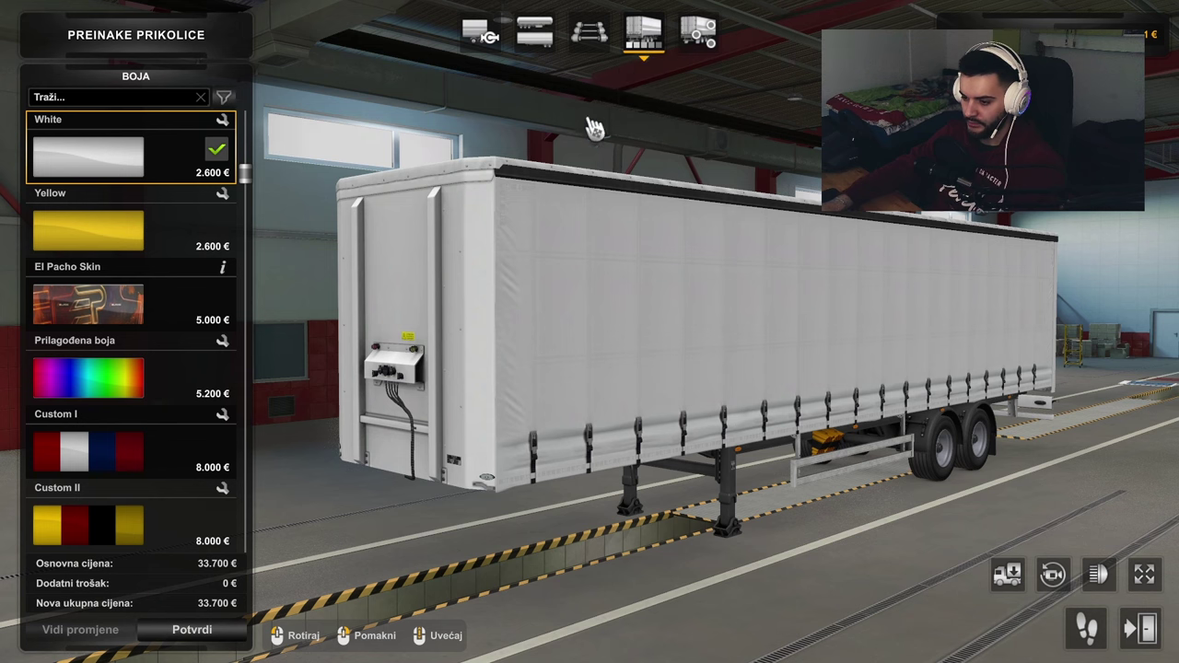
pyautogui.click(89, 274)
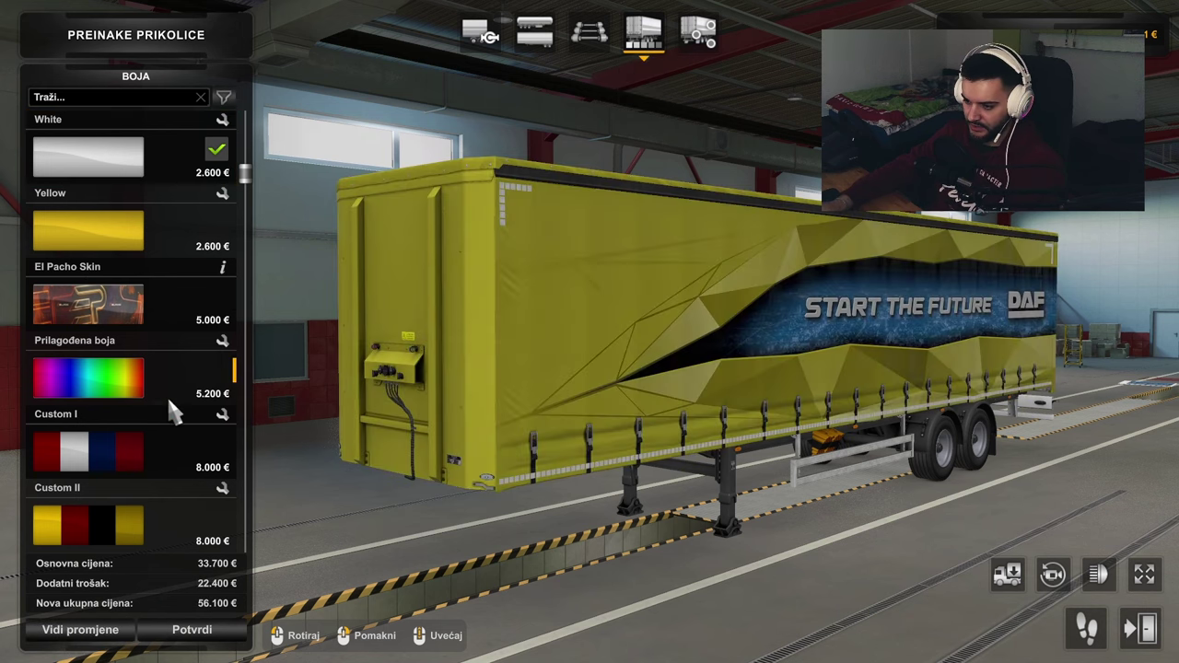
pyautogui.click(153, 311)
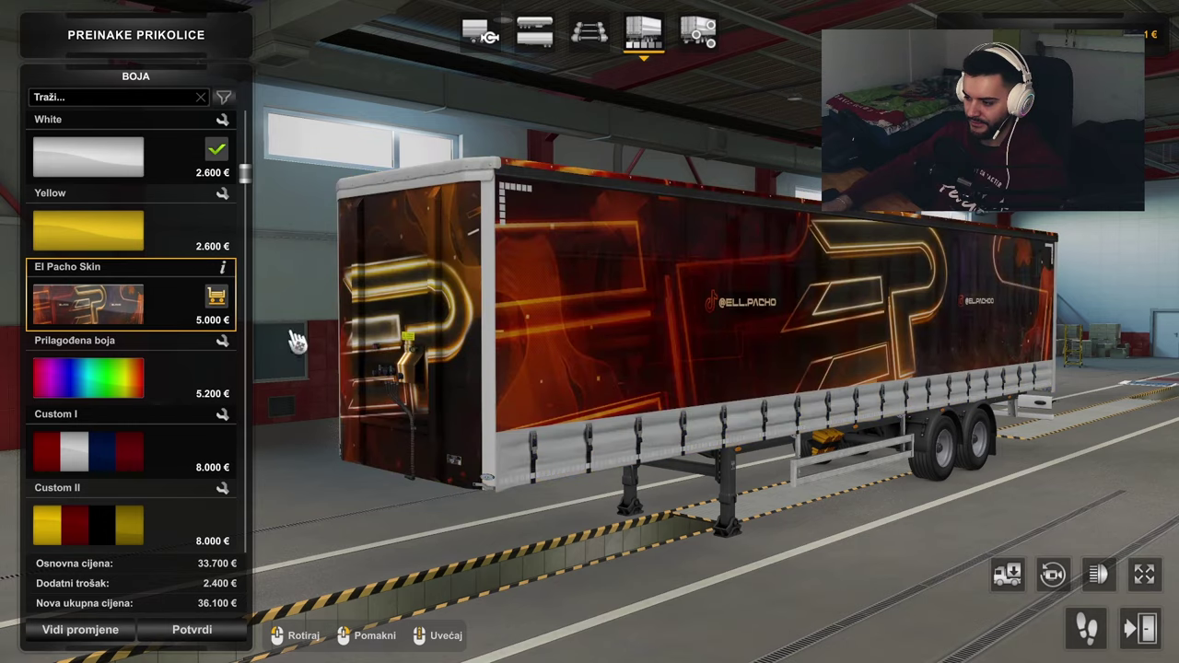
# Inspect the El Pacho Skin on the trailer's side curtains, roof, front wall and rear from all around
pyautogui.moveTo(476, 317); pyautogui.dragTo(672, 322)
pyautogui.moveTo(590, 369); pyautogui.dragTo(405, 368)
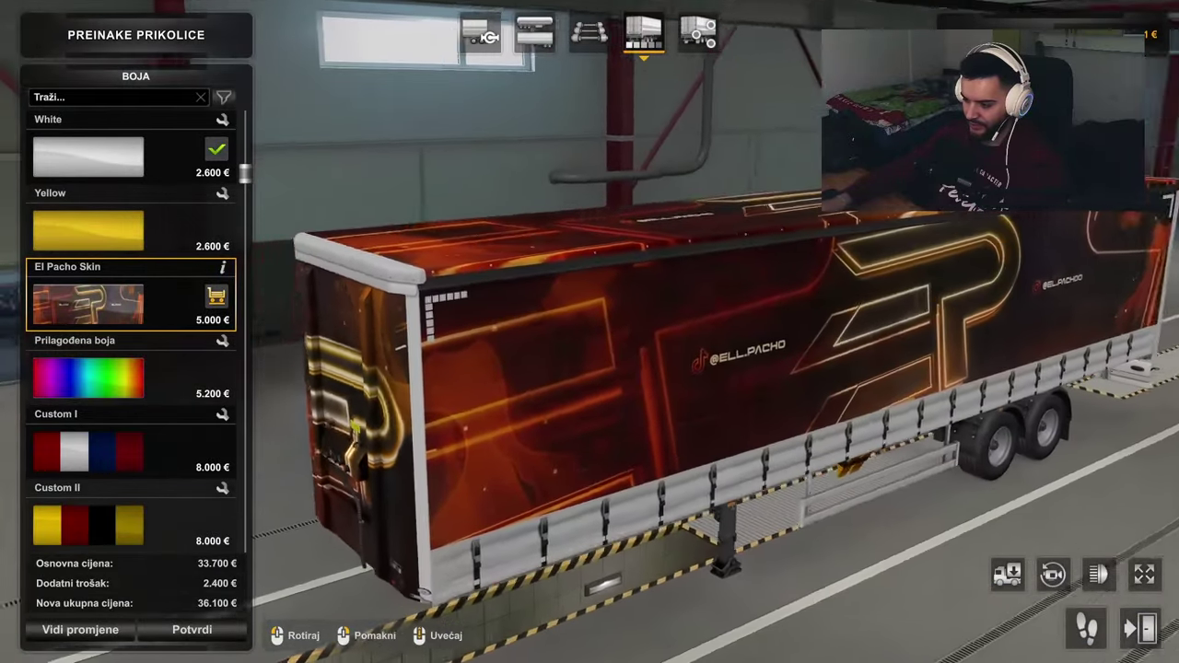
pyautogui.moveTo(869, 376); pyautogui.dragTo(773, 375)
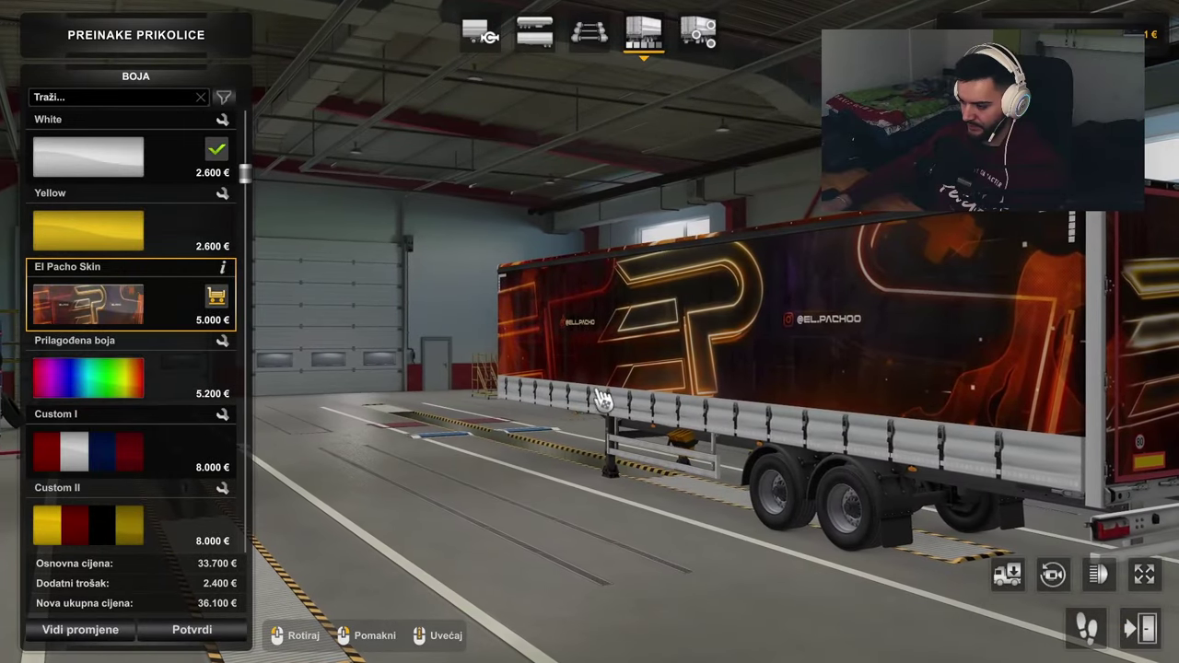
pyautogui.moveTo(313, 279); pyautogui.dragTo(498, 279)
pyautogui.scroll(3, 502, 276)
pyautogui.moveTo(310, 267); pyautogui.dragTo(770, 297)
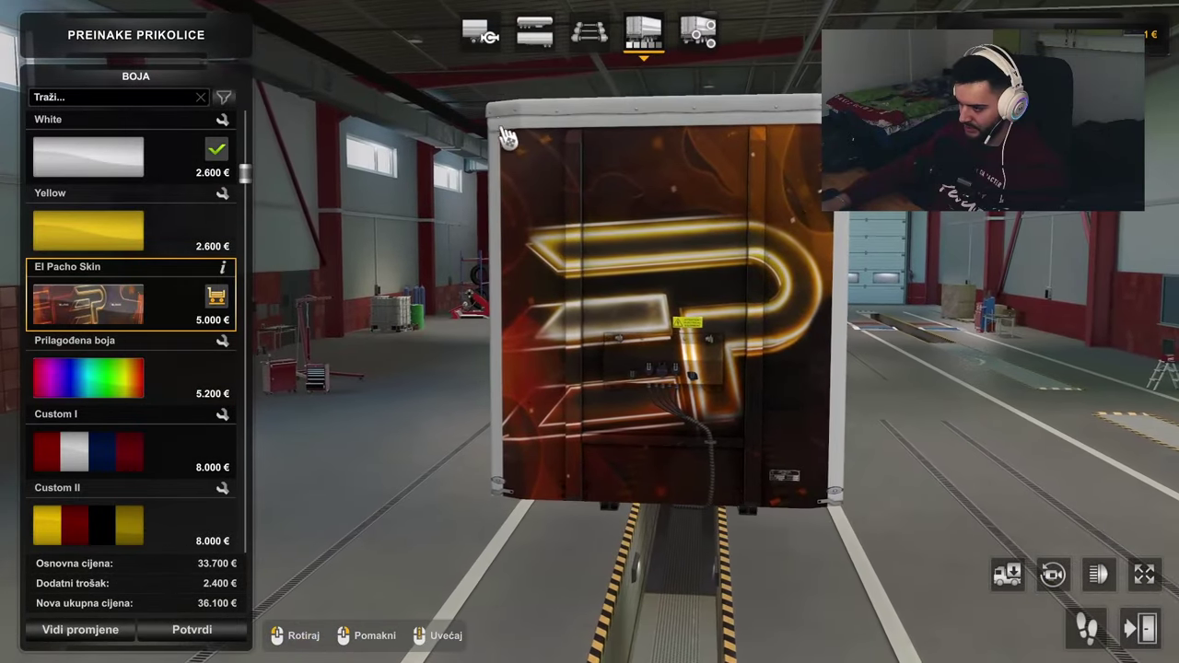
pyautogui.moveTo(497, 296); pyautogui.dragTo(718, 296)
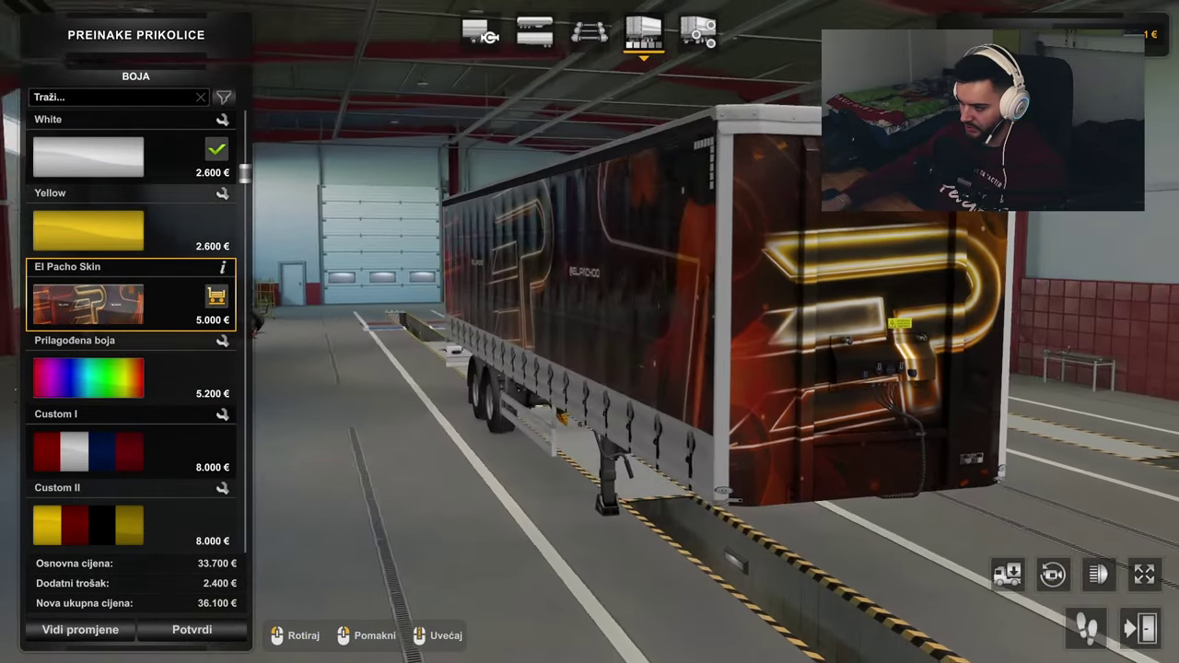
pyautogui.moveTo(792, 129); pyautogui.dragTo(460, 197)
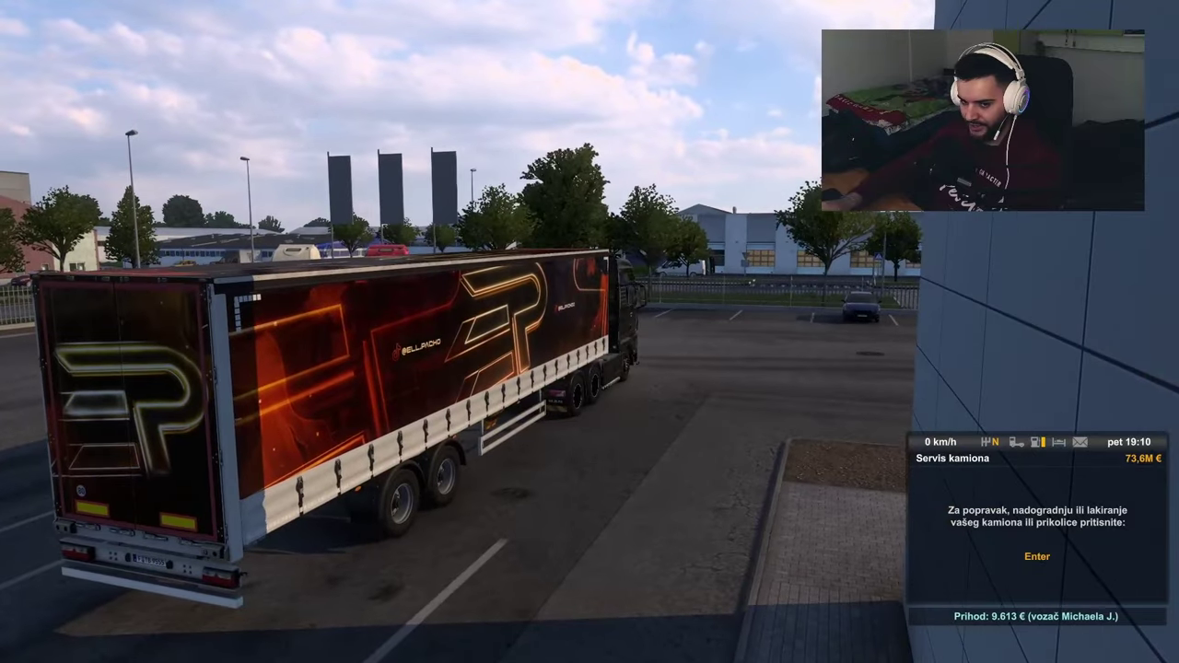